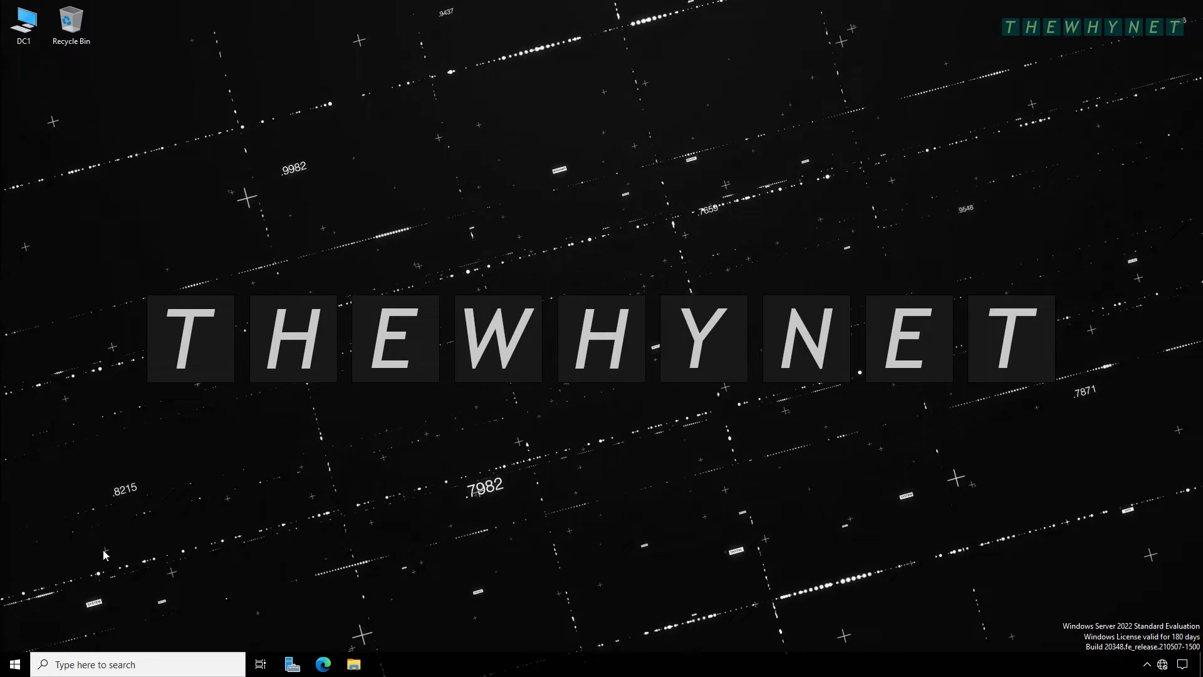
- Open Settings from the Start menu and go to the System category's Display page
left_click(15, 667)
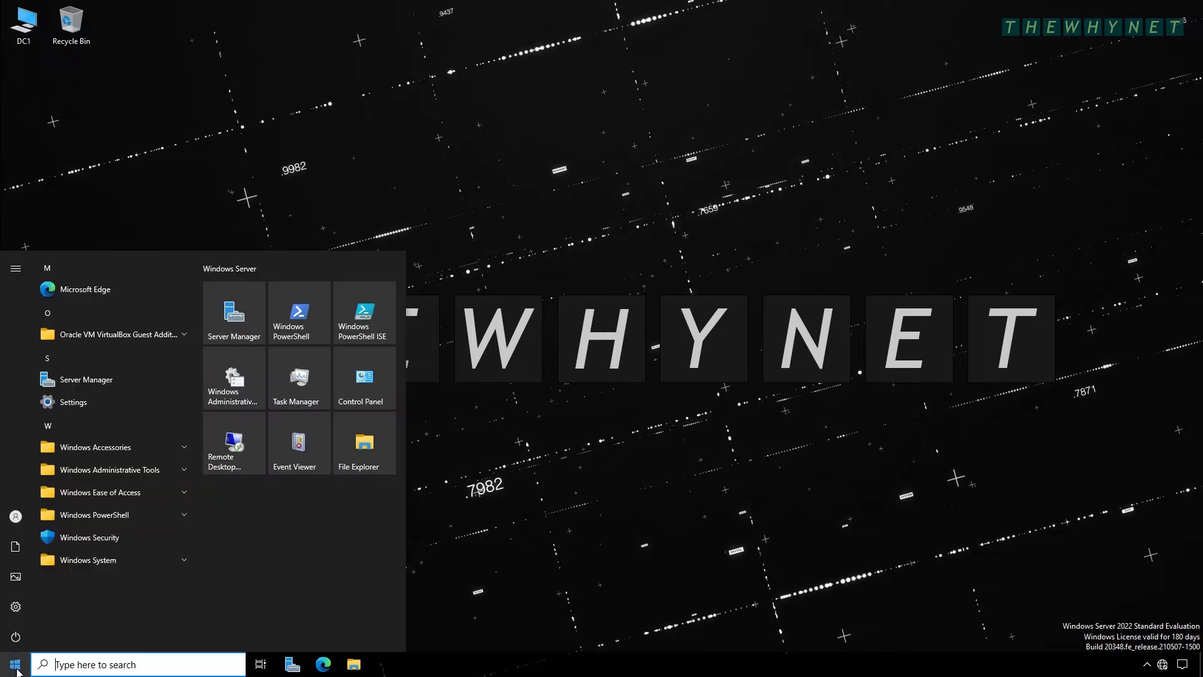
left_click(17, 611)
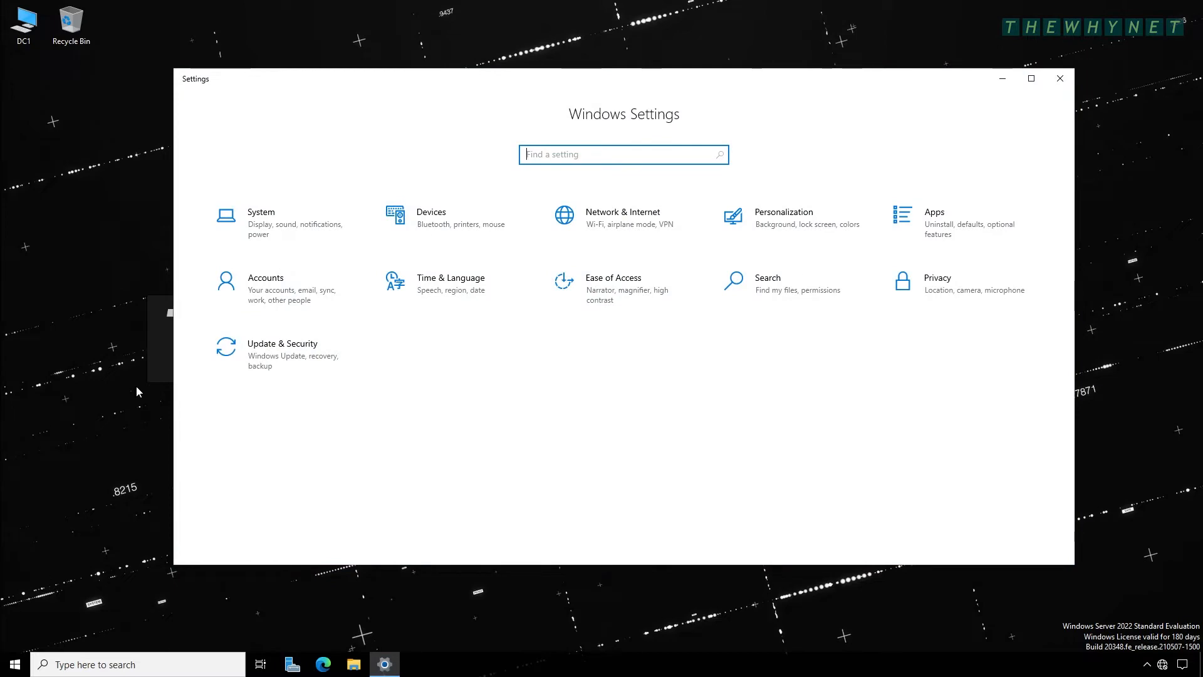
left_click(242, 220)
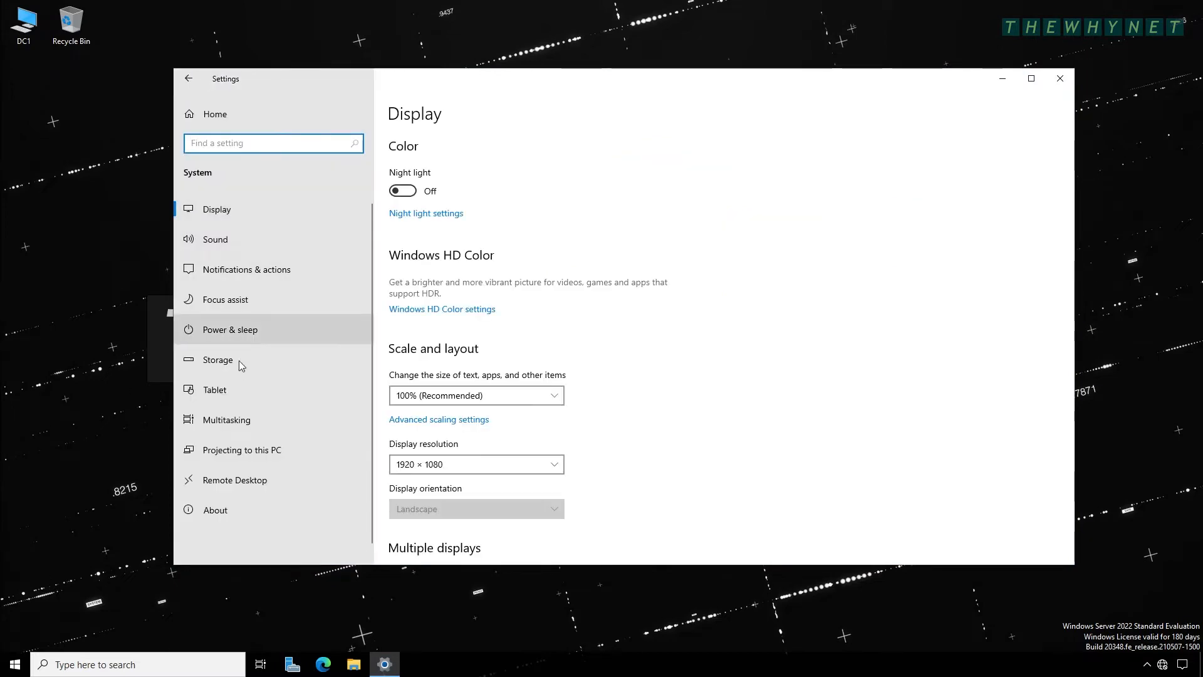
- Review the PC's About device specifications, then close Settings
left_click(250, 513)
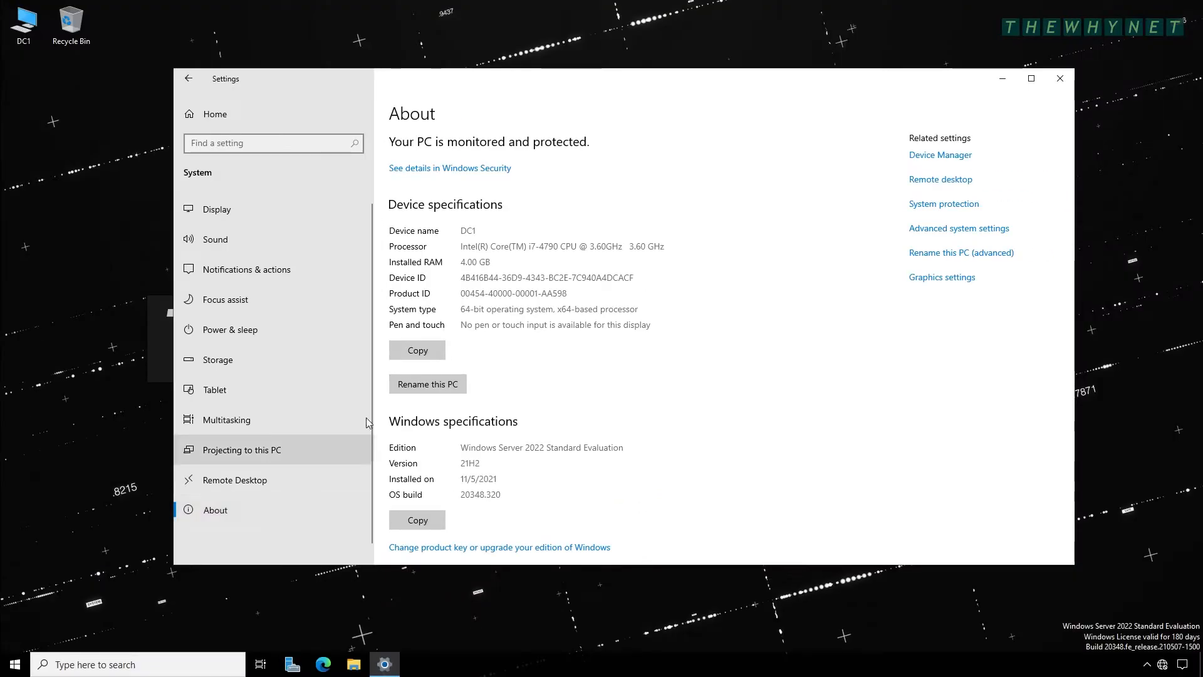
left_click(1054, 80)
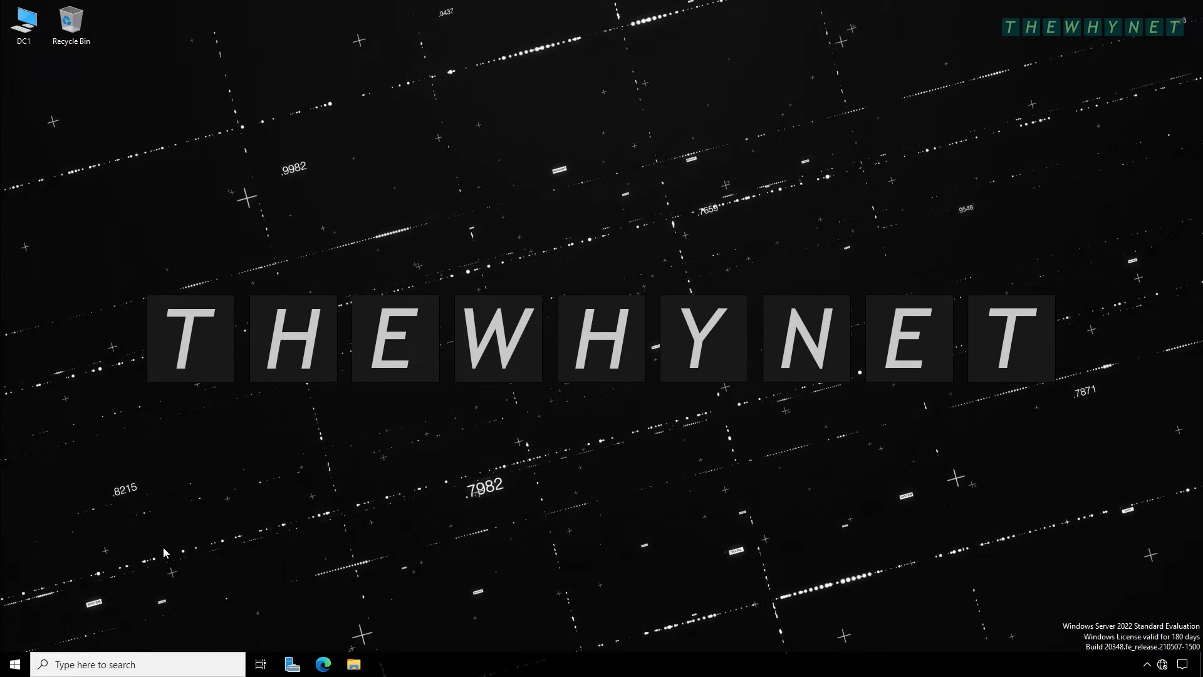
- In an administrator Command Prompt, run ipconfig (169.254.253.55) and ping 8.8.8.8 (100% loss)
key("super+r")
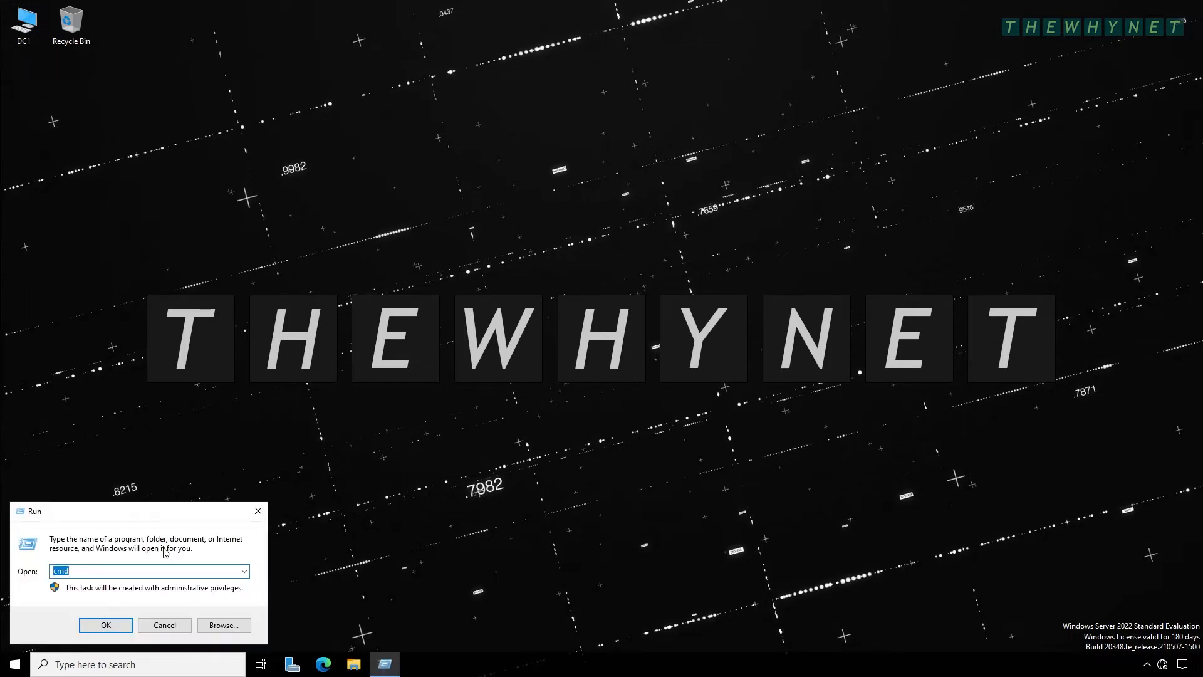
key("Return")
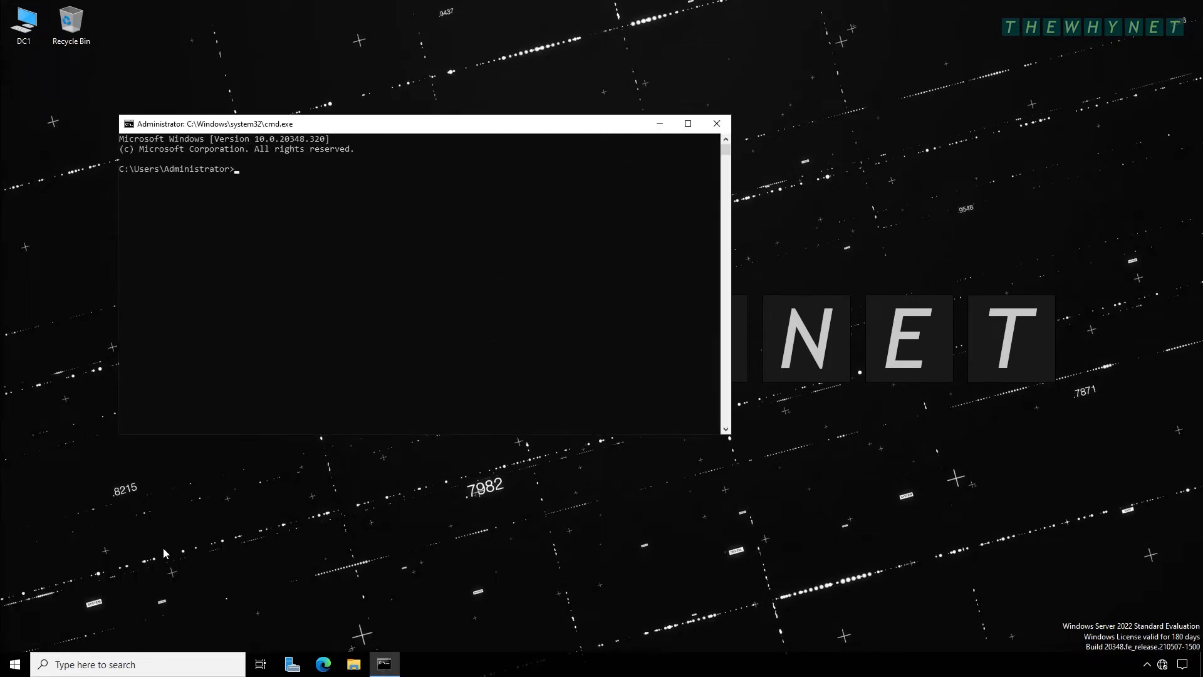
type("ipconfig")
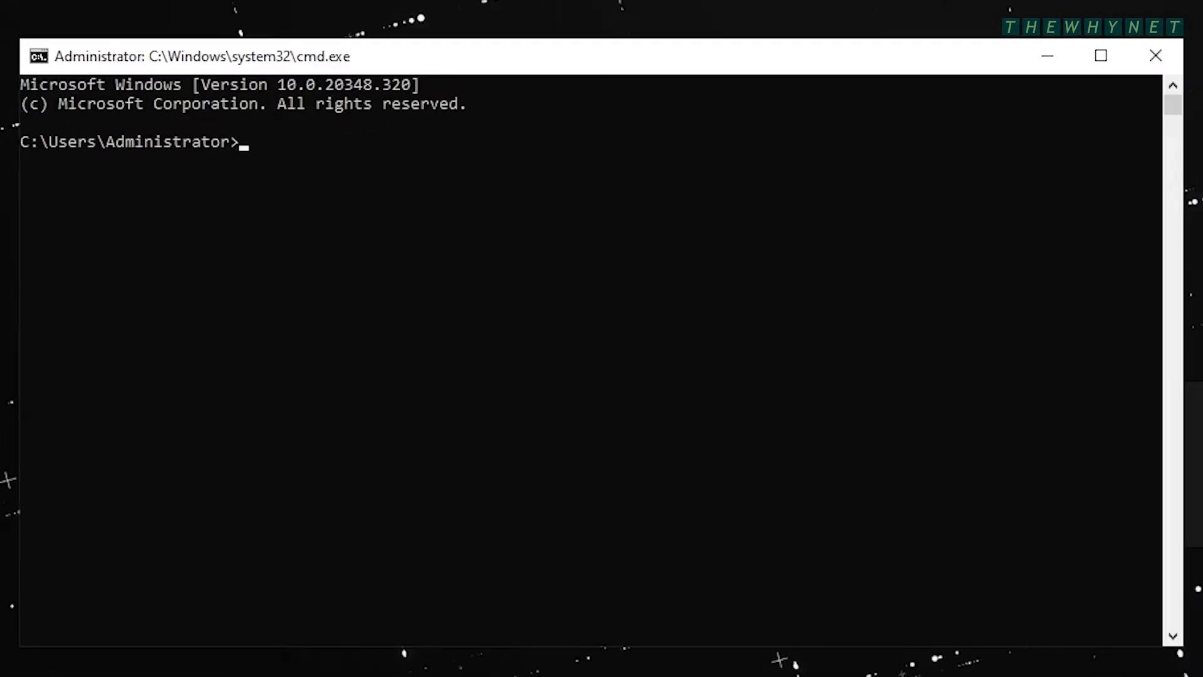
key("Return")
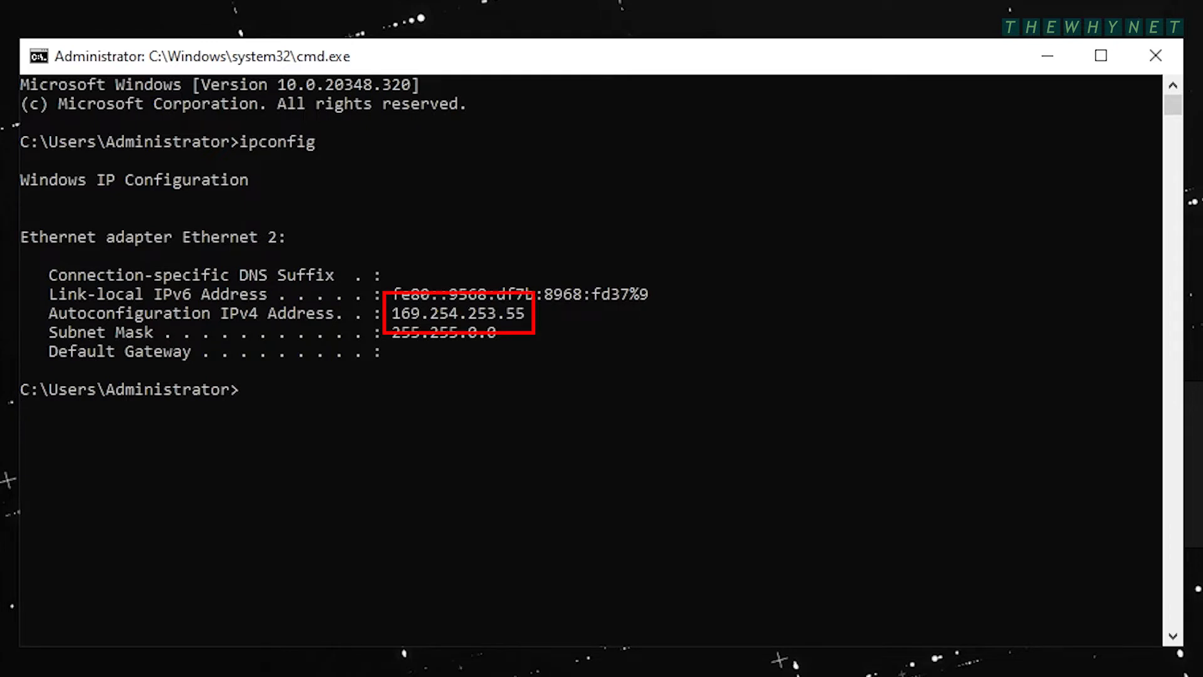
type("ping 8.8.")
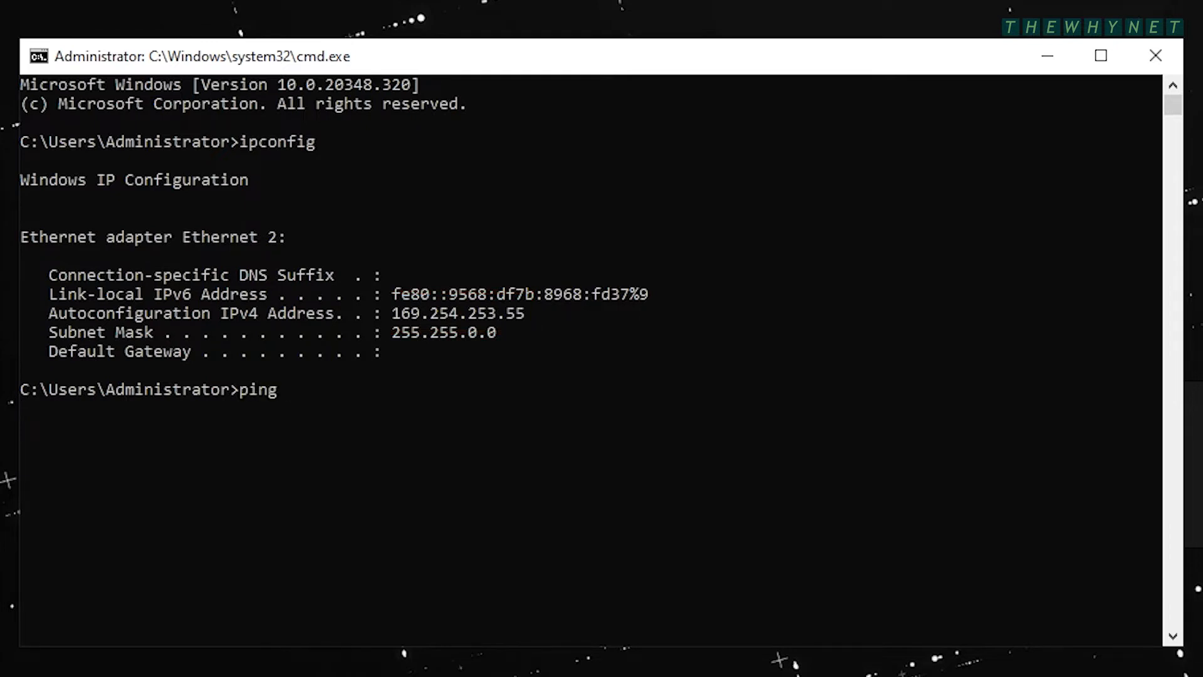
type("8.8.")
key("Return")
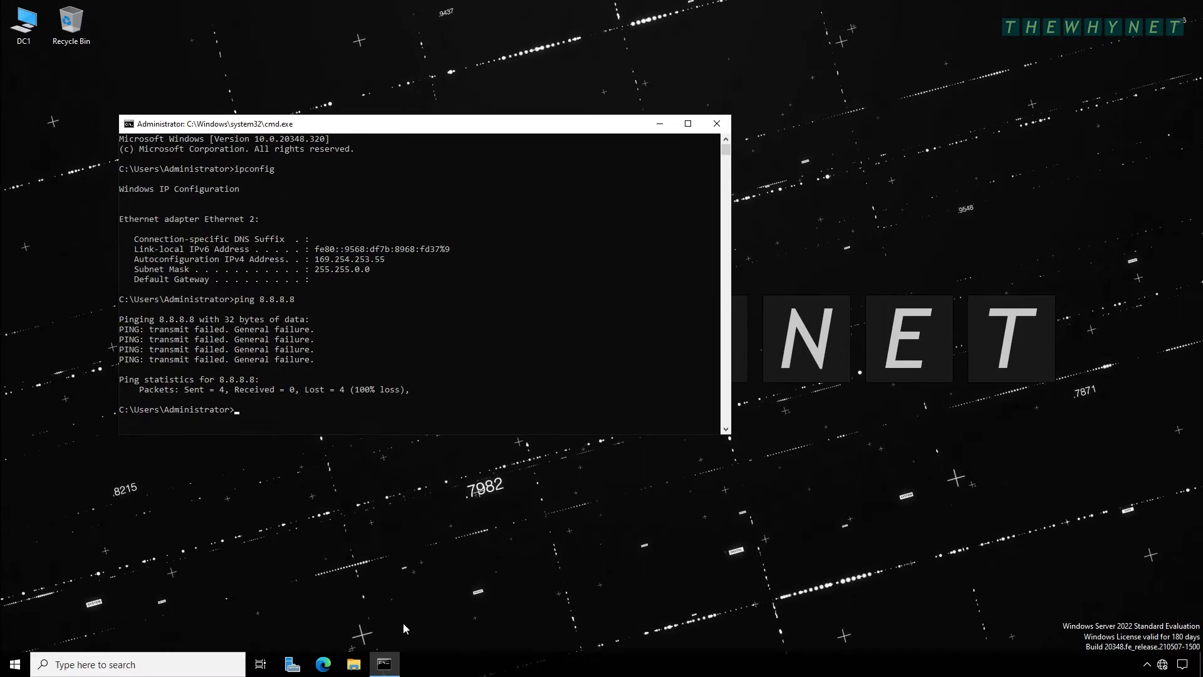
- From Network & Internet settings, open Ethernet 2's adapter properties and its TCP/IPv4 settings
right_click(1163, 665)
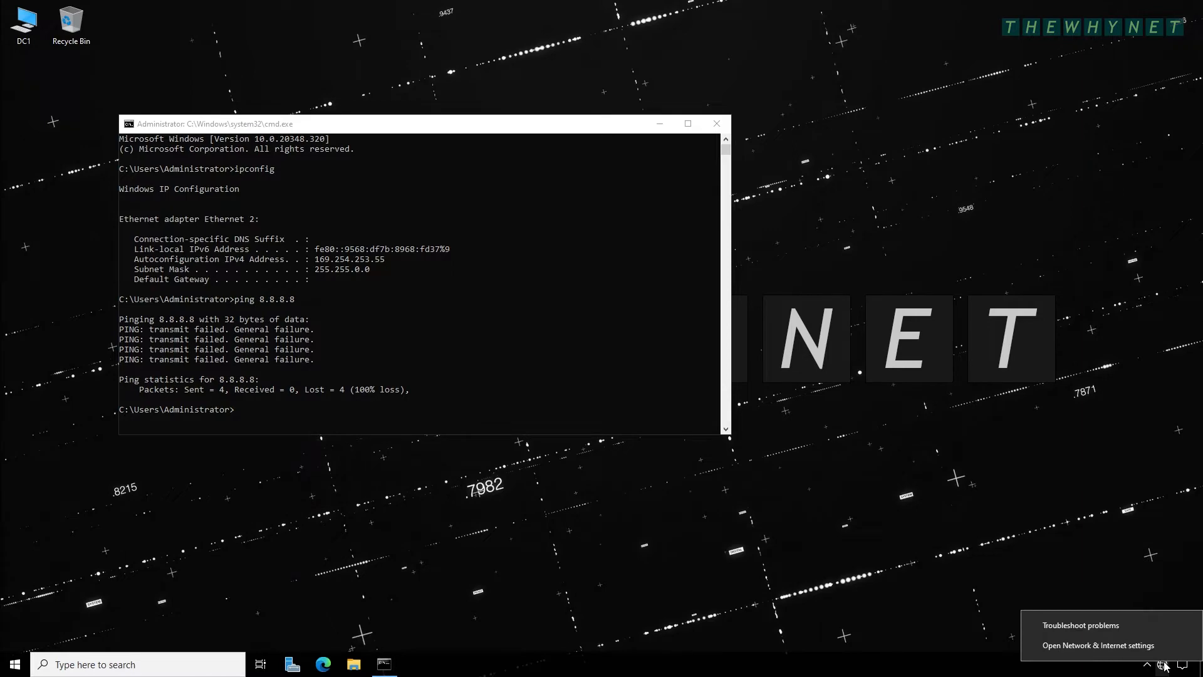
left_click(1151, 648)
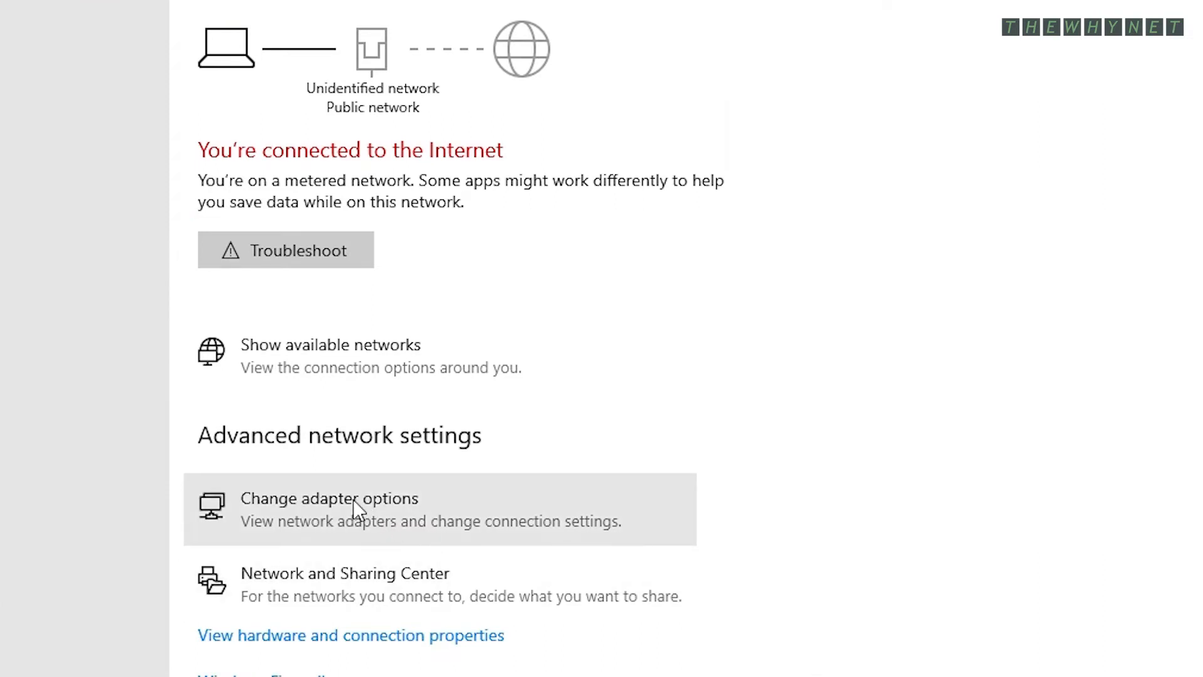
left_click(352, 499)
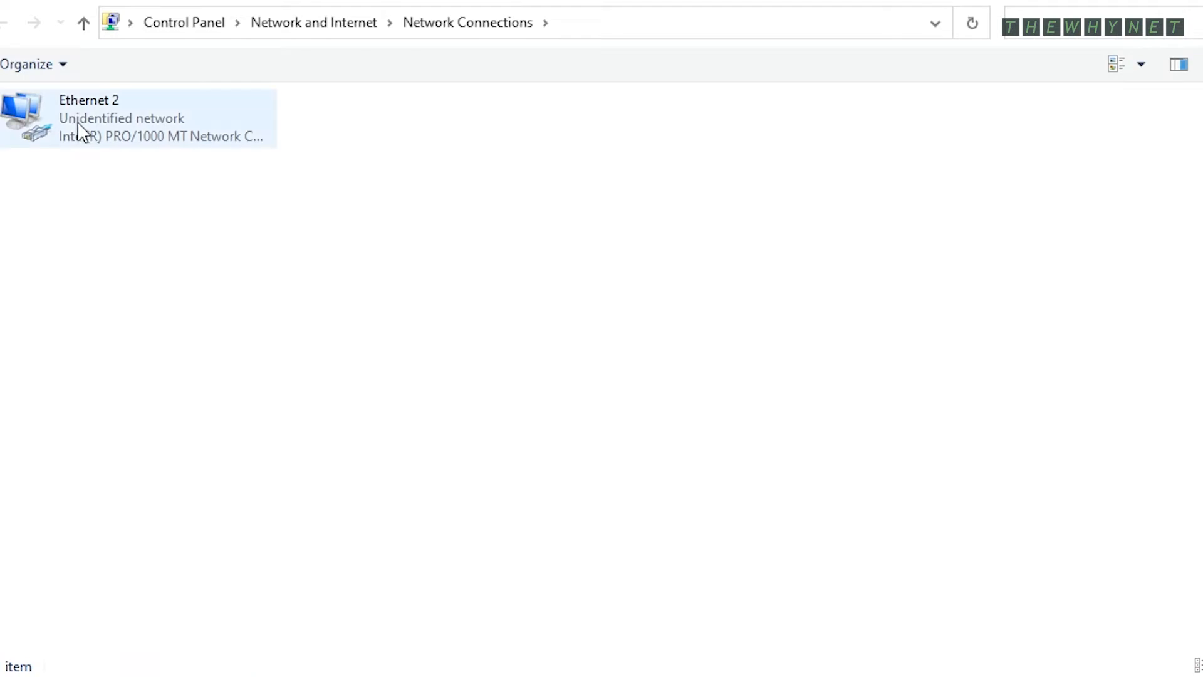
left_click(77, 118)
right_click(76, 118)
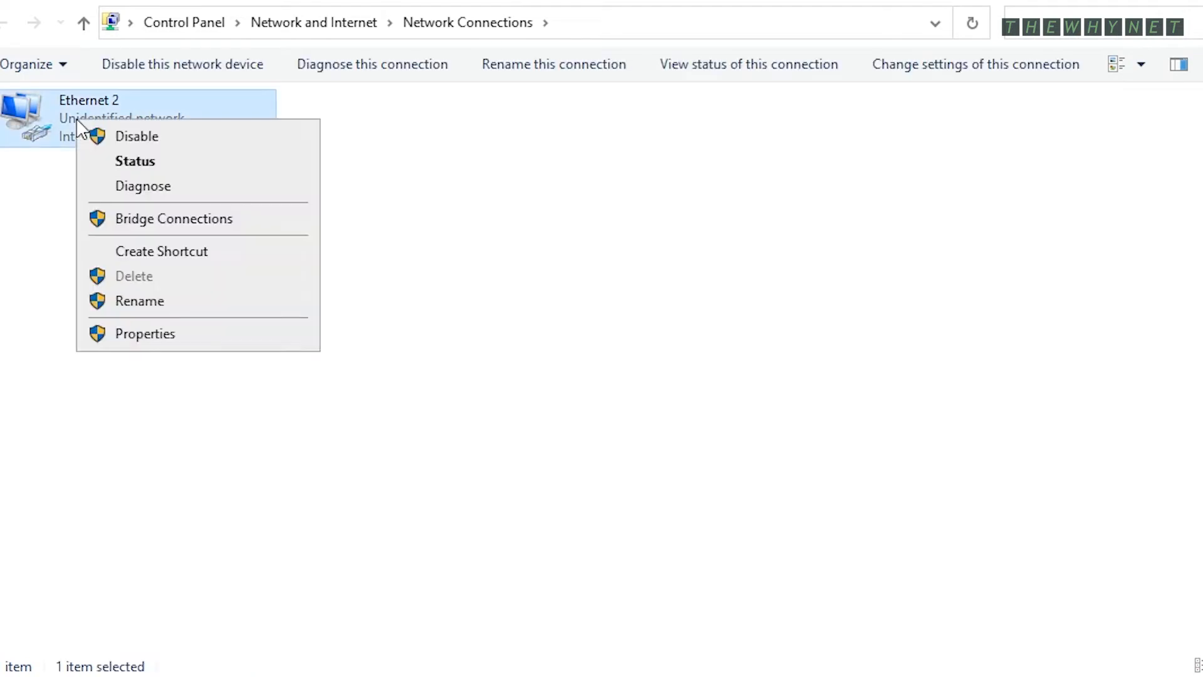
left_click(170, 338)
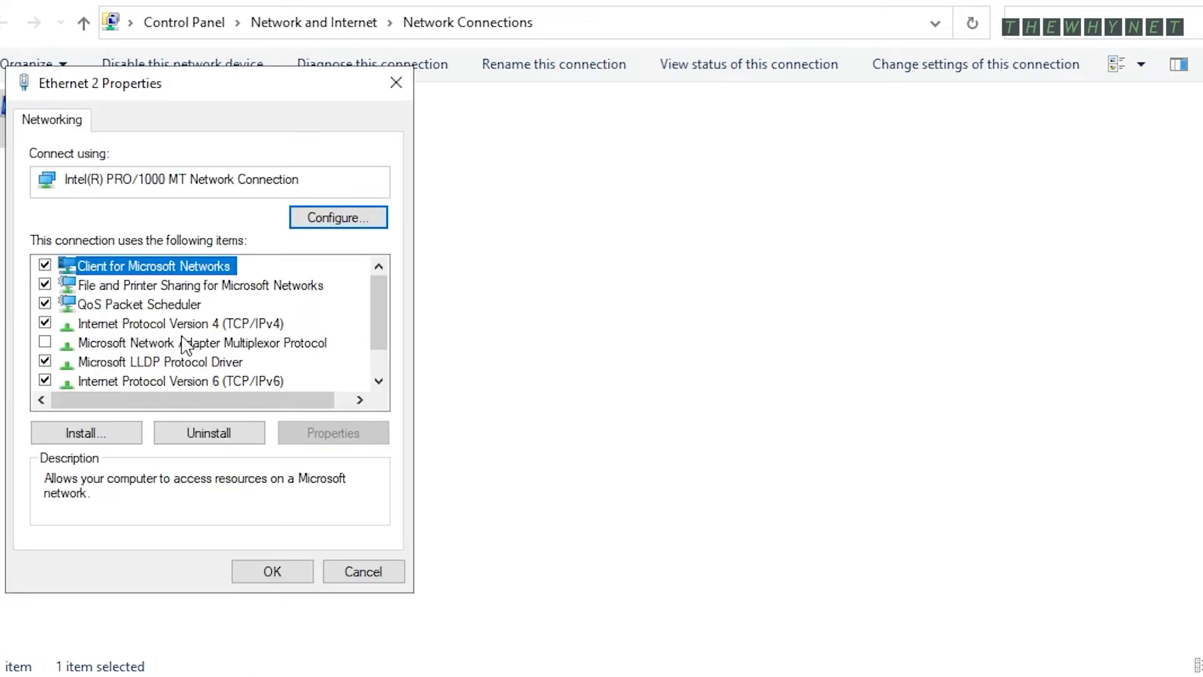
left_click(241, 324)
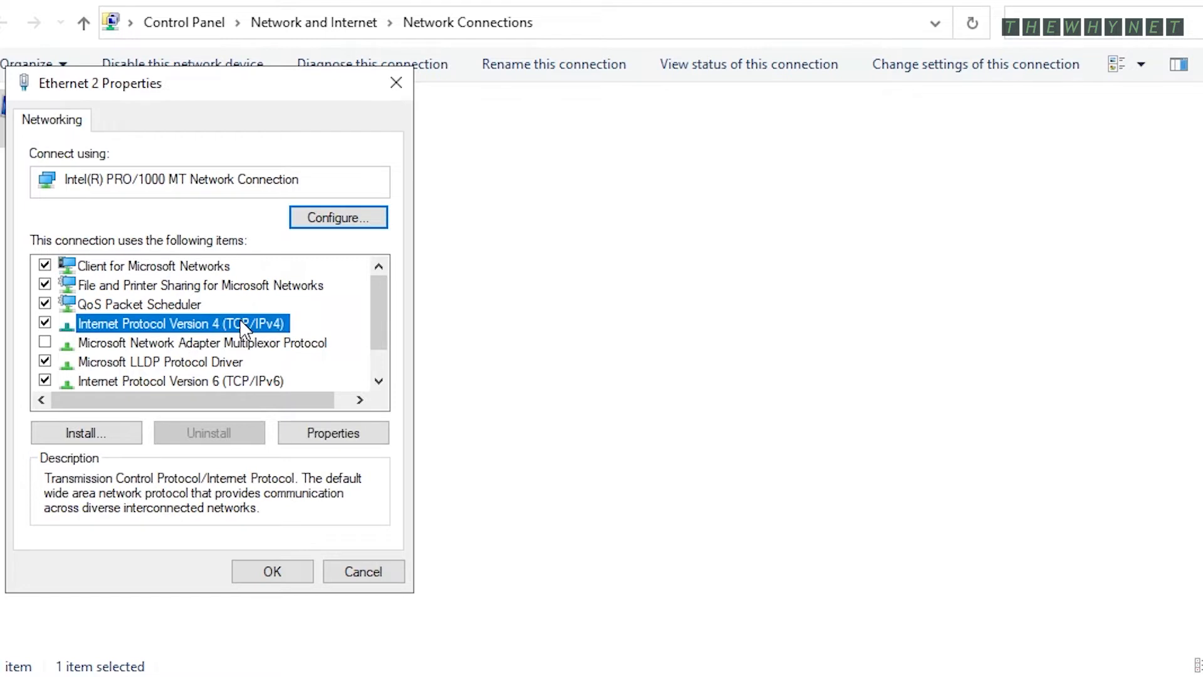
double_click(239, 319)
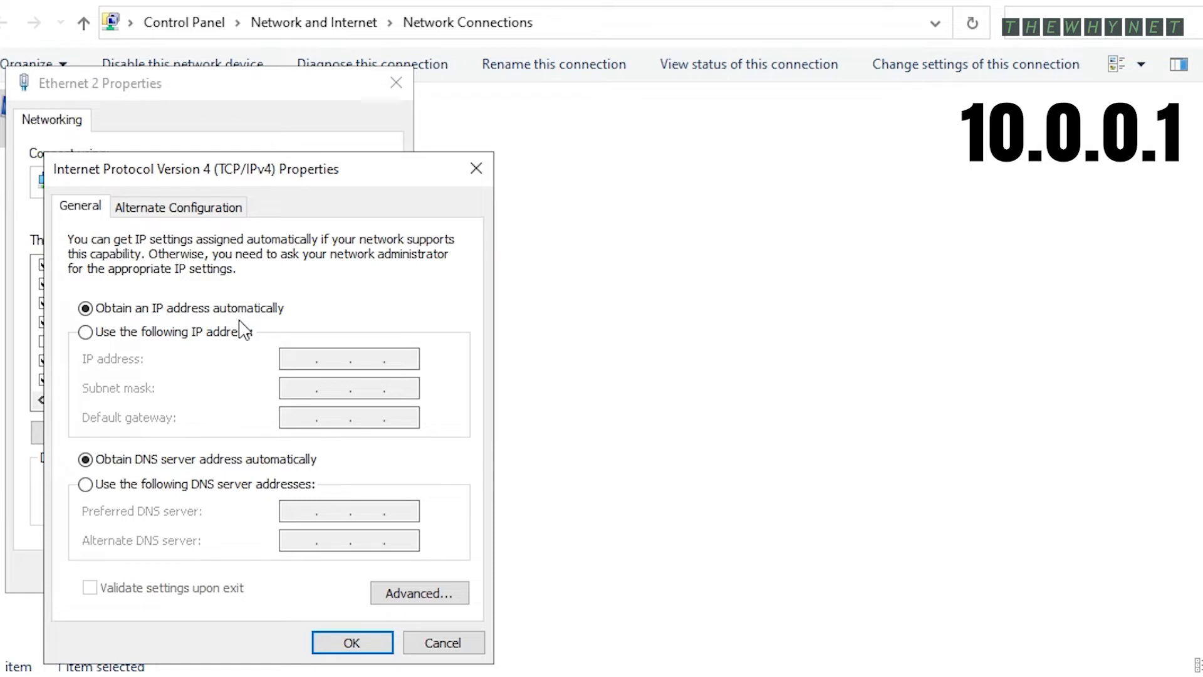
- Assign Ethernet 2 static IP 10.0.0.10, mask 255.255.255.0, gateway 10.0.0.1, DNS 8.8.8.8 and 8.8.4.4
left_click(202, 339)
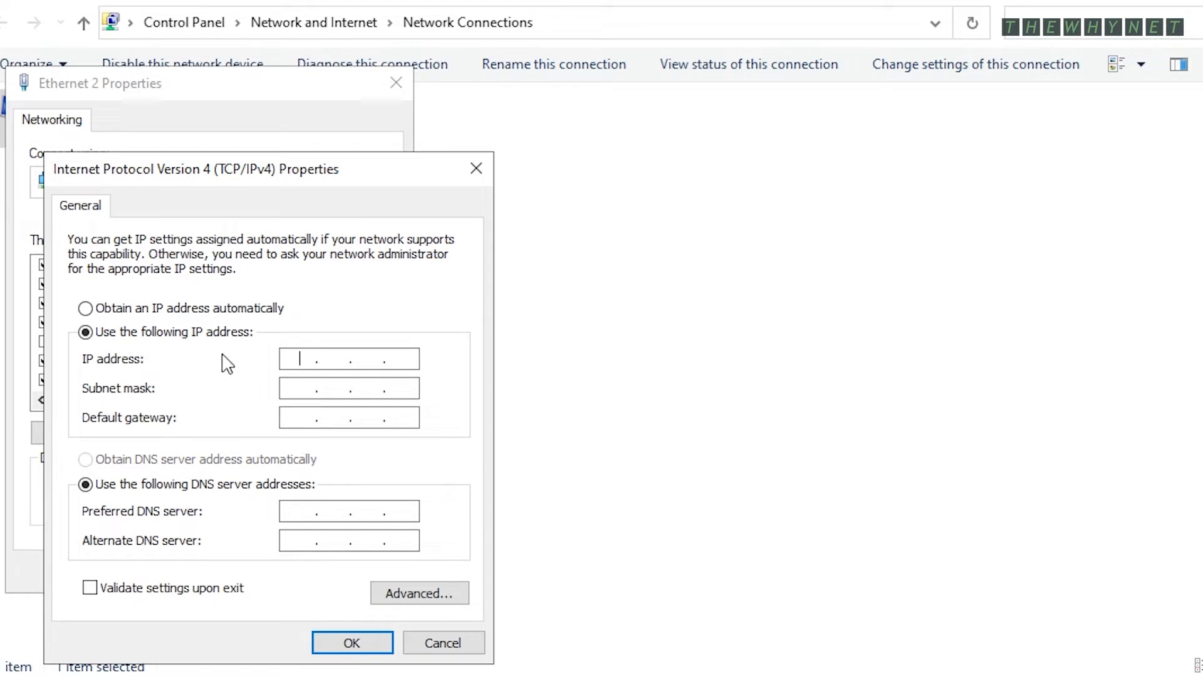
type("10.0.0.10")
key("Tab")
type("255255255")
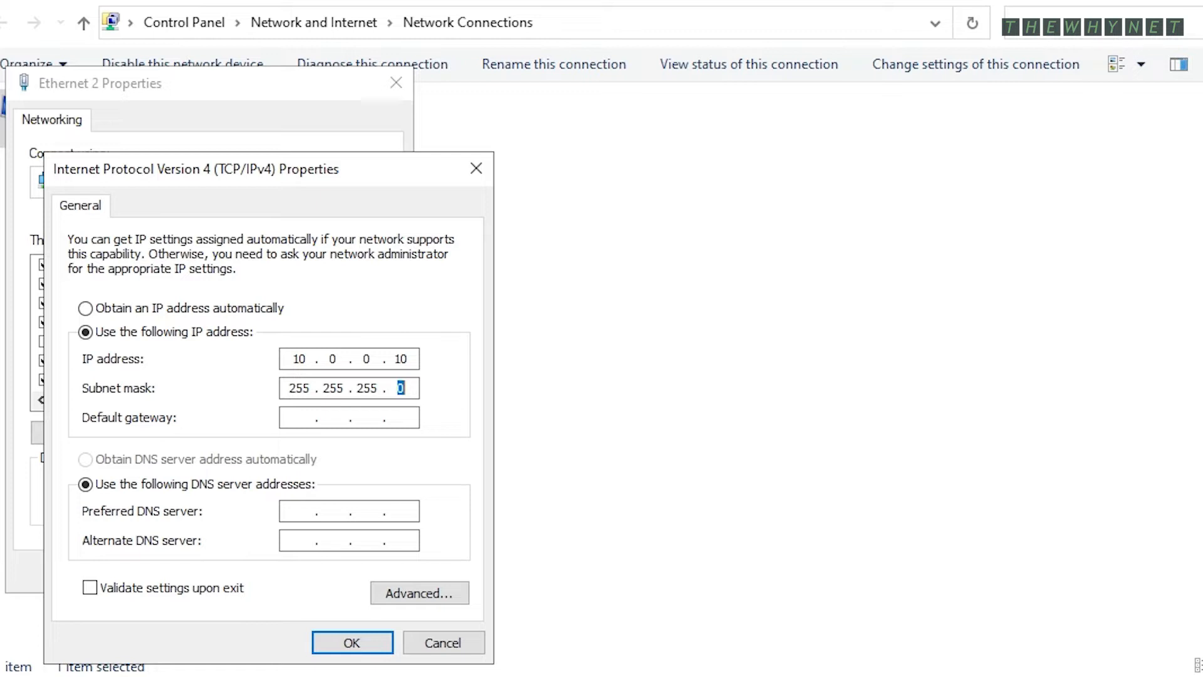
key("Tab")
type("10.0.0.1")
key("Tab")
key("Tab")
type("8.8.8.8")
key("Tab")
type("8.84.4")
left_click(348, 647)
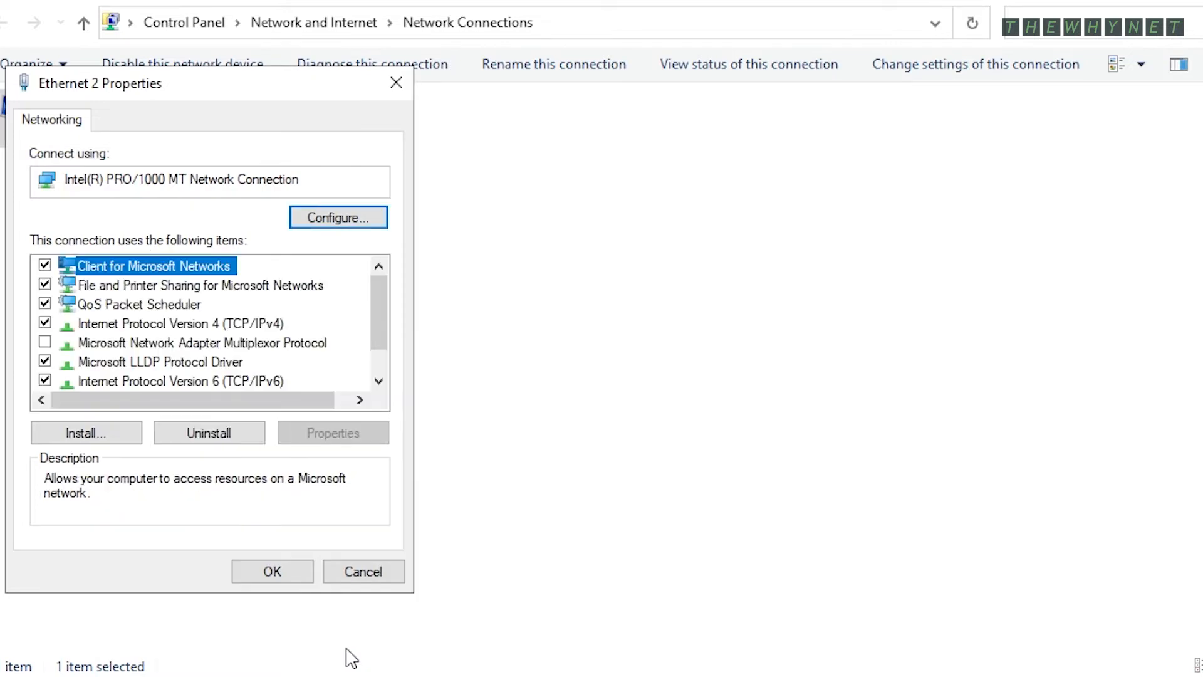
- Save the Ethernet 2 properties, then rerun ipconfig (10.0.0.10) and ping 8.8.8.8 with 0% loss
left_click(271, 571)
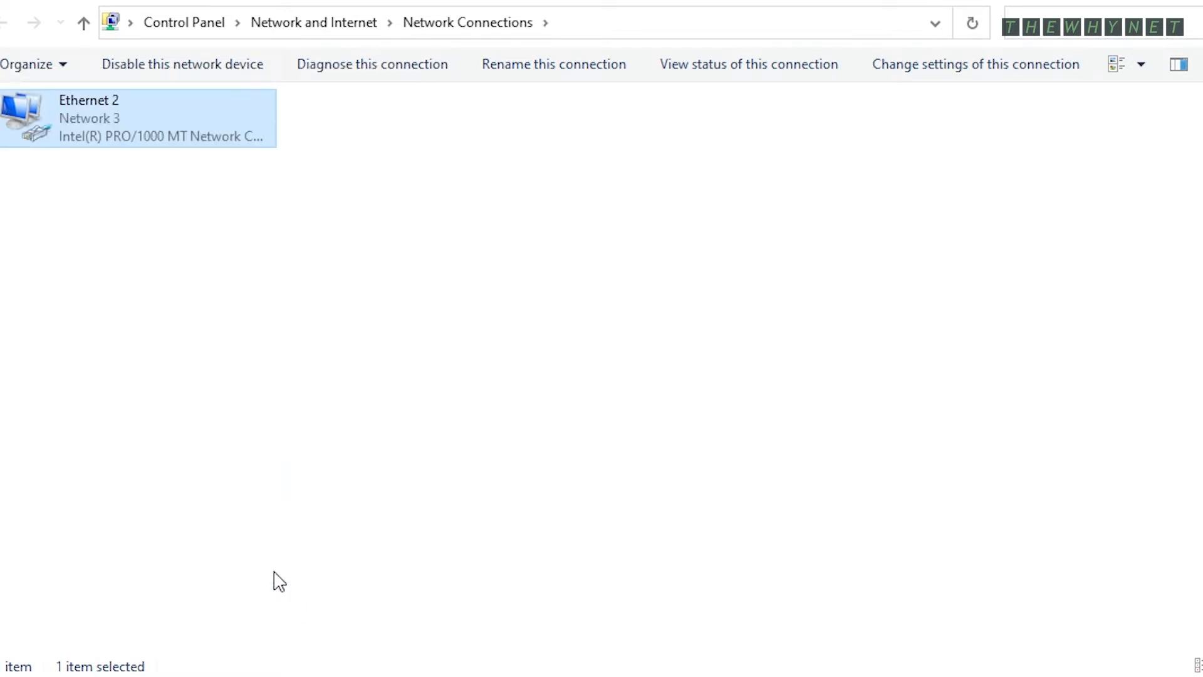
left_click(148, 32)
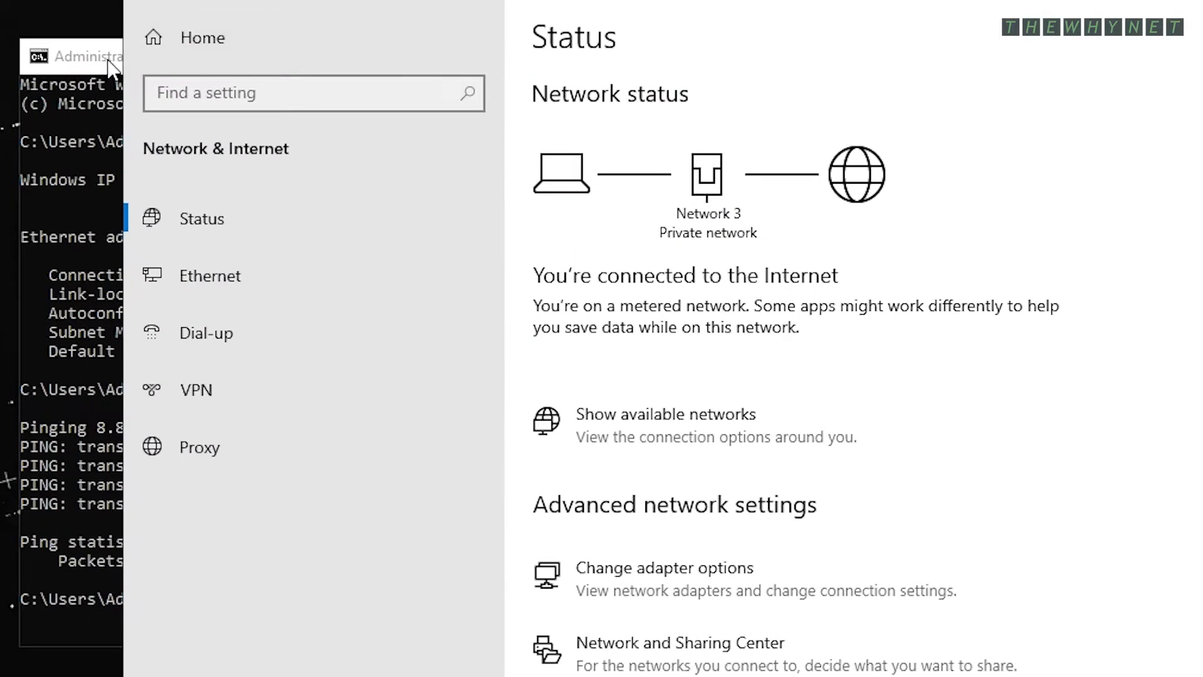
left_click(5, 91)
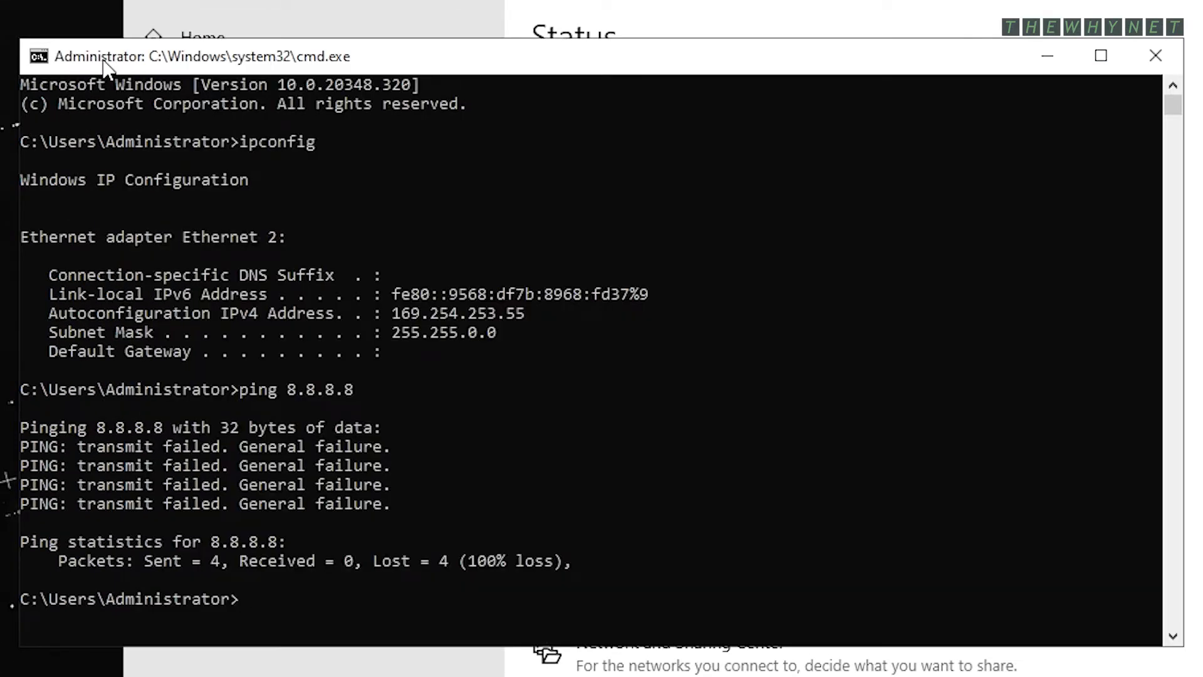
type("ipconfig")
key("Return")
type("ping 8.8.8.8")
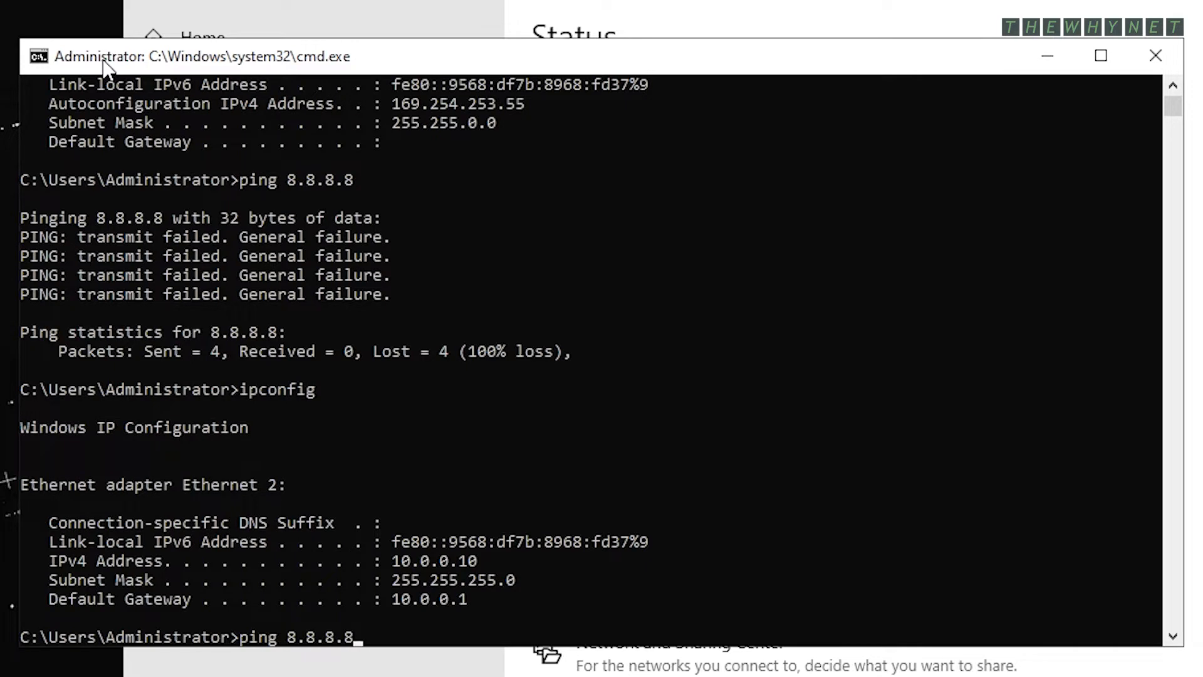
key("Return")
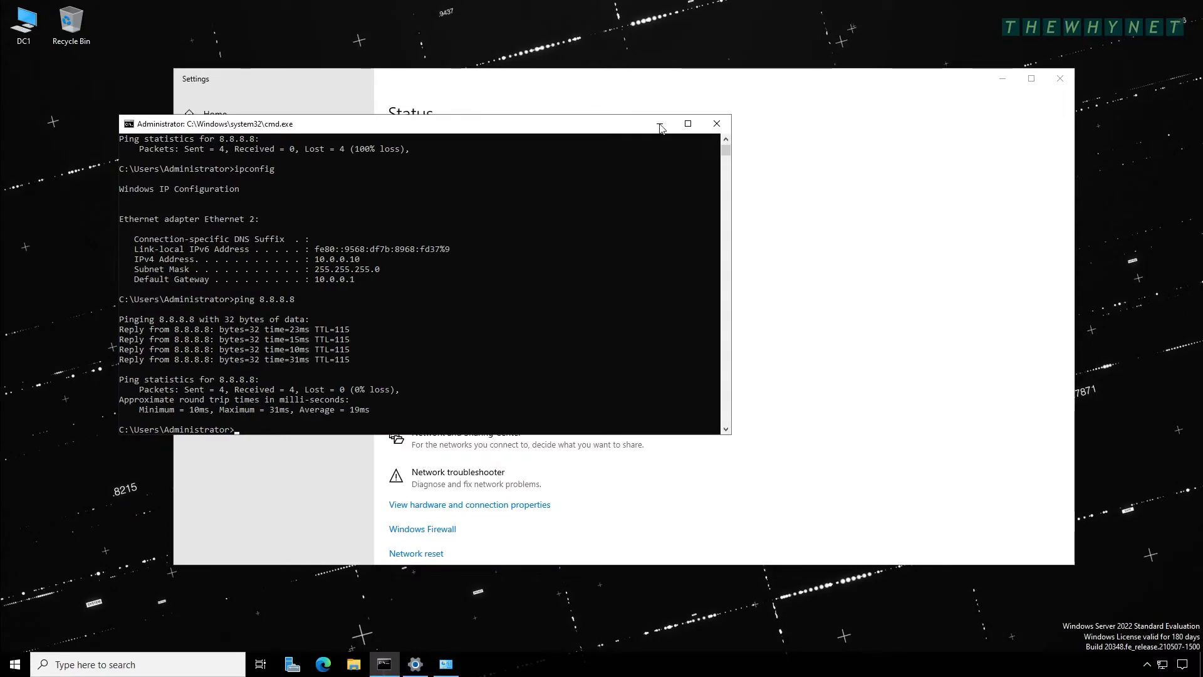
- Minimize Command Prompt and close the Settings and Network Connections windows
left_click(659, 124)
left_click(1059, 80)
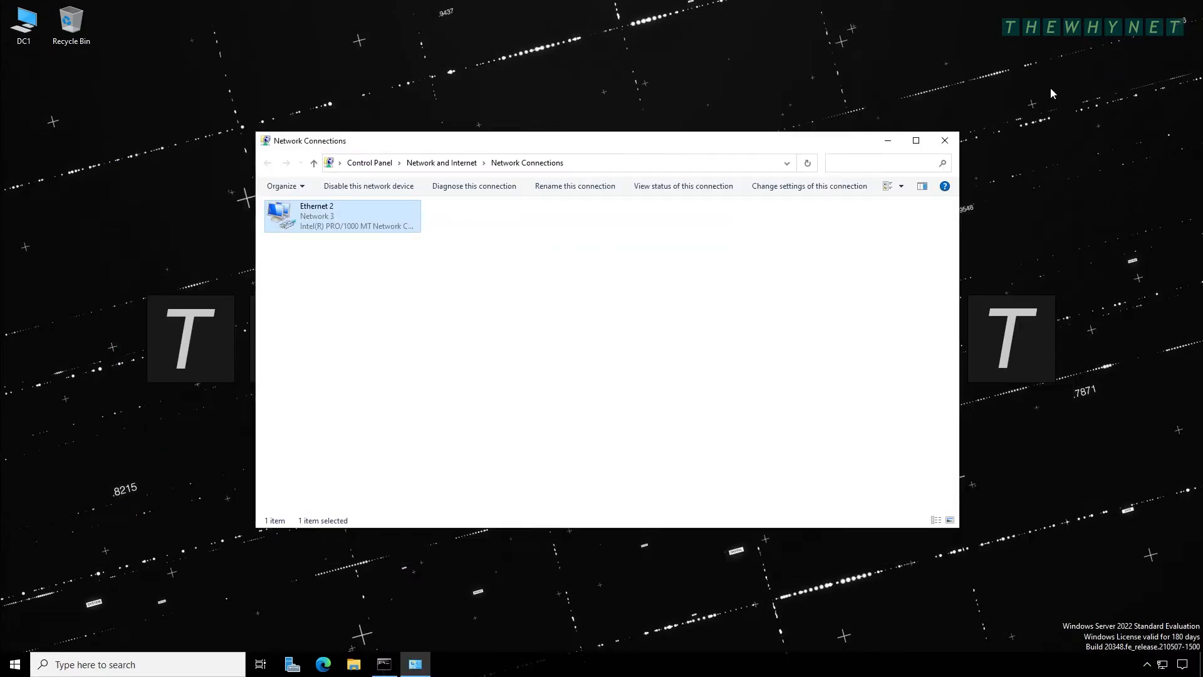
left_click(944, 141)
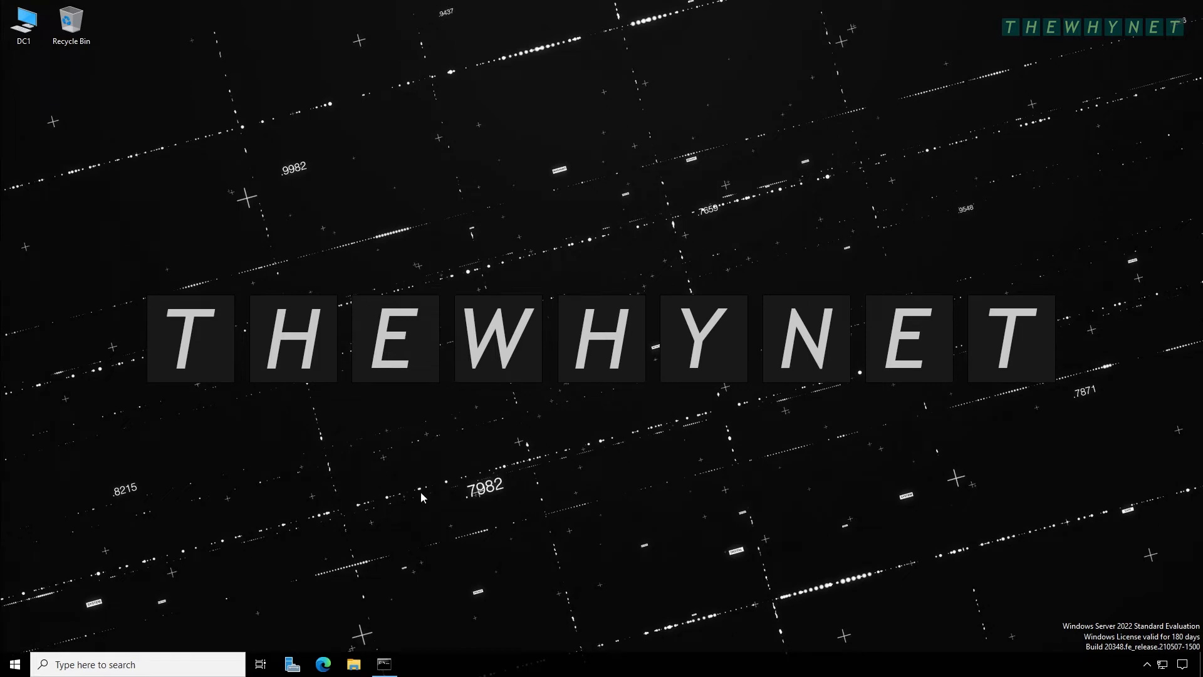
- Launch Server Manager and start Add Roles and Features from the Manage menu
left_click(300, 664)
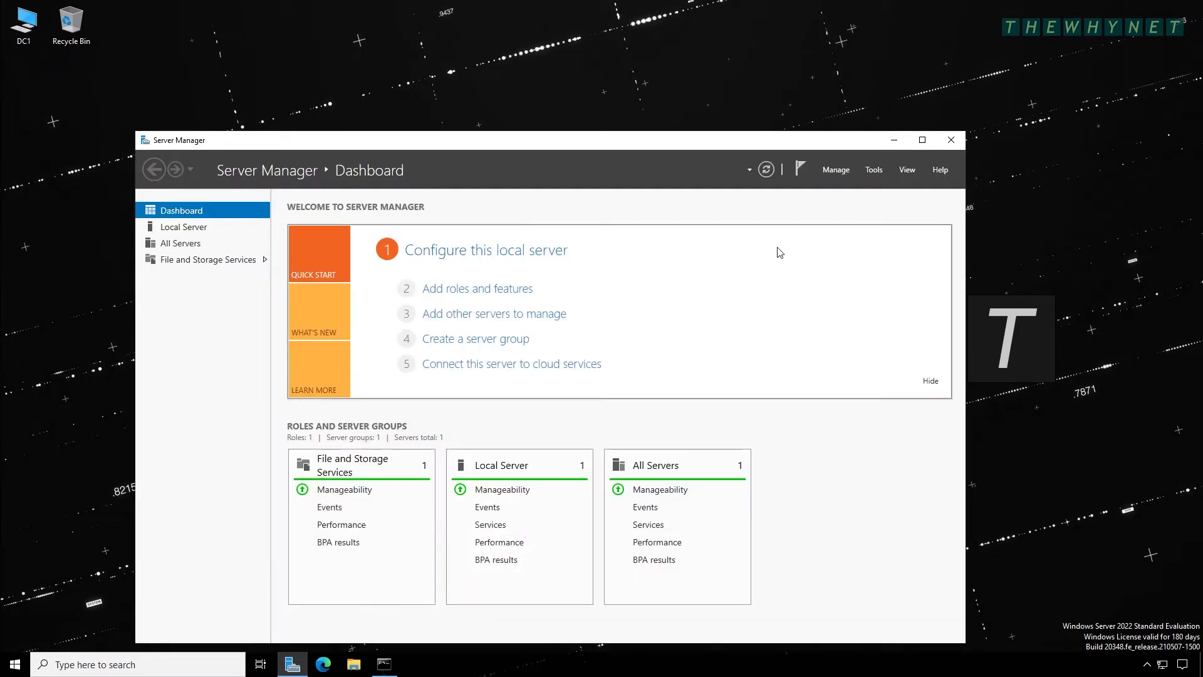
left_click(836, 171)
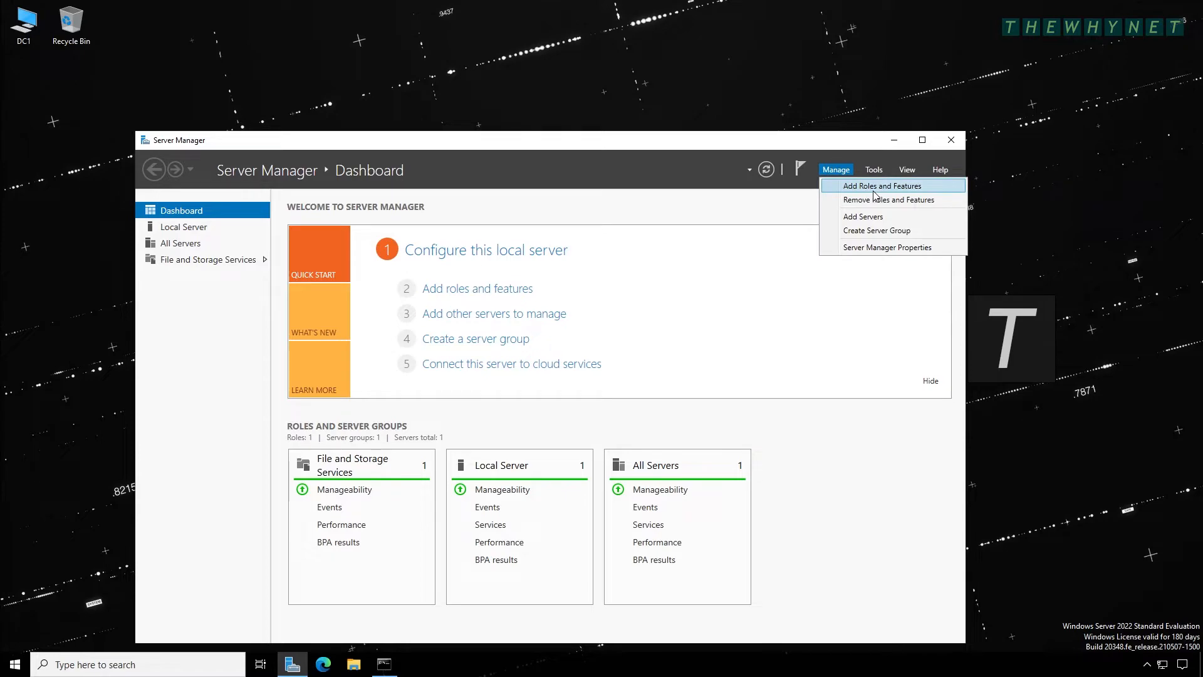
left_click(903, 188)
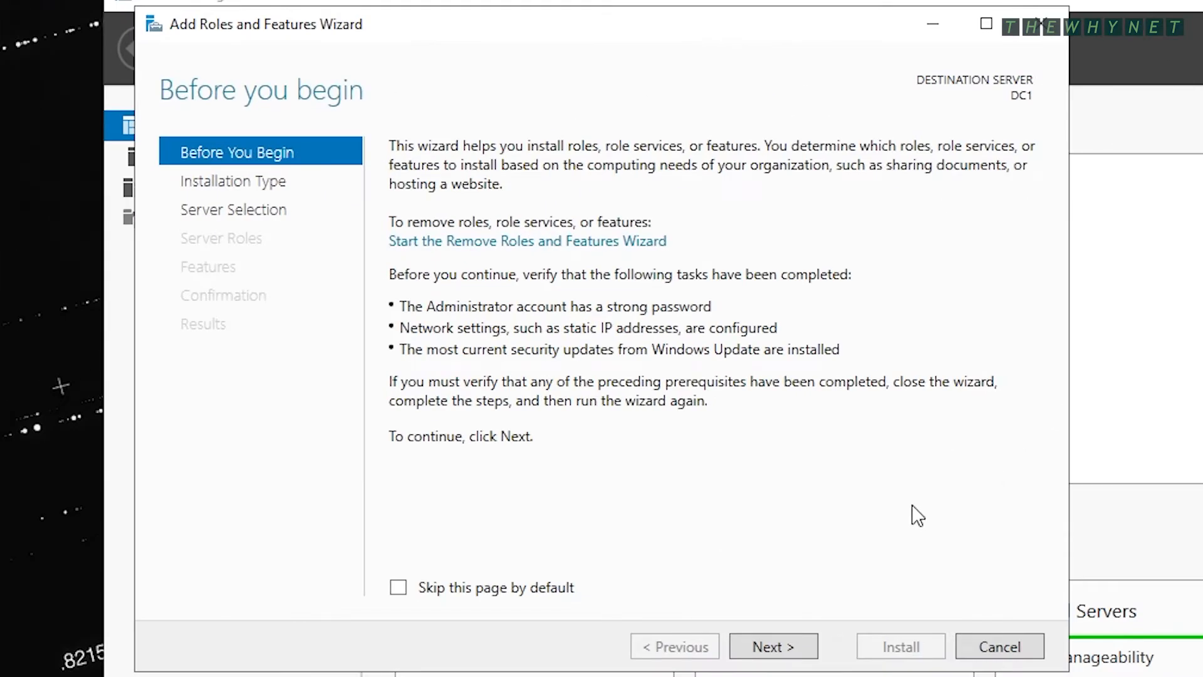
- Advance past Before You Begin, keeping role-based installation and destination server DC1
left_click(777, 652)
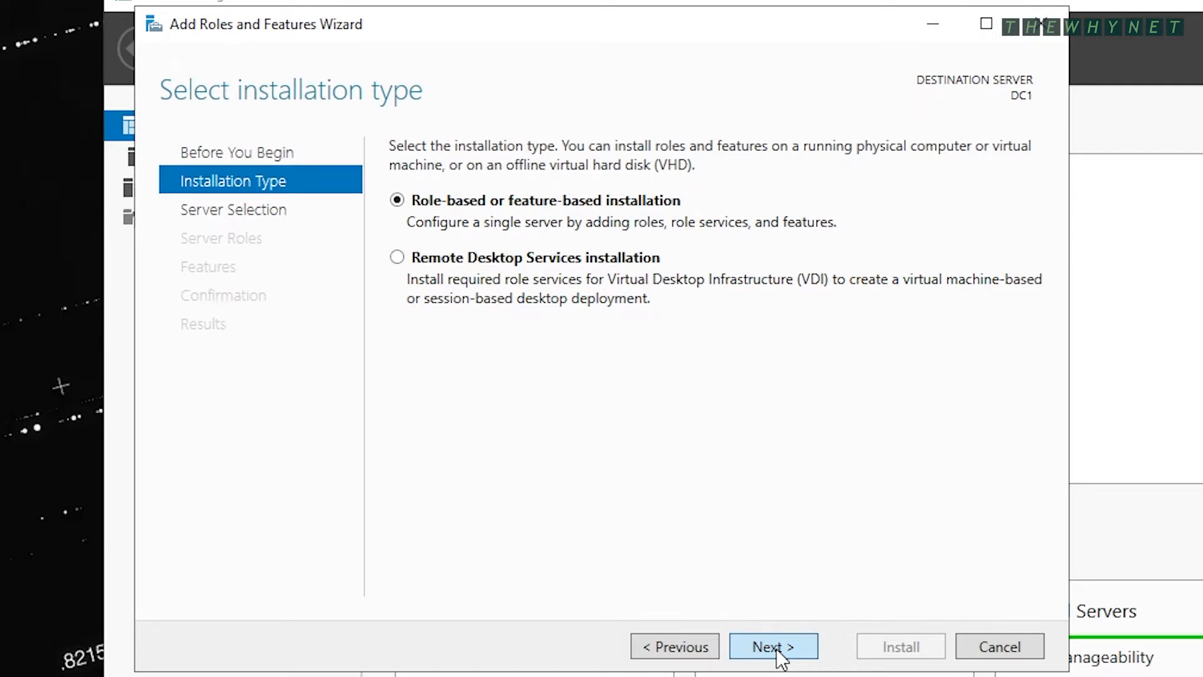
left_click(781, 658)
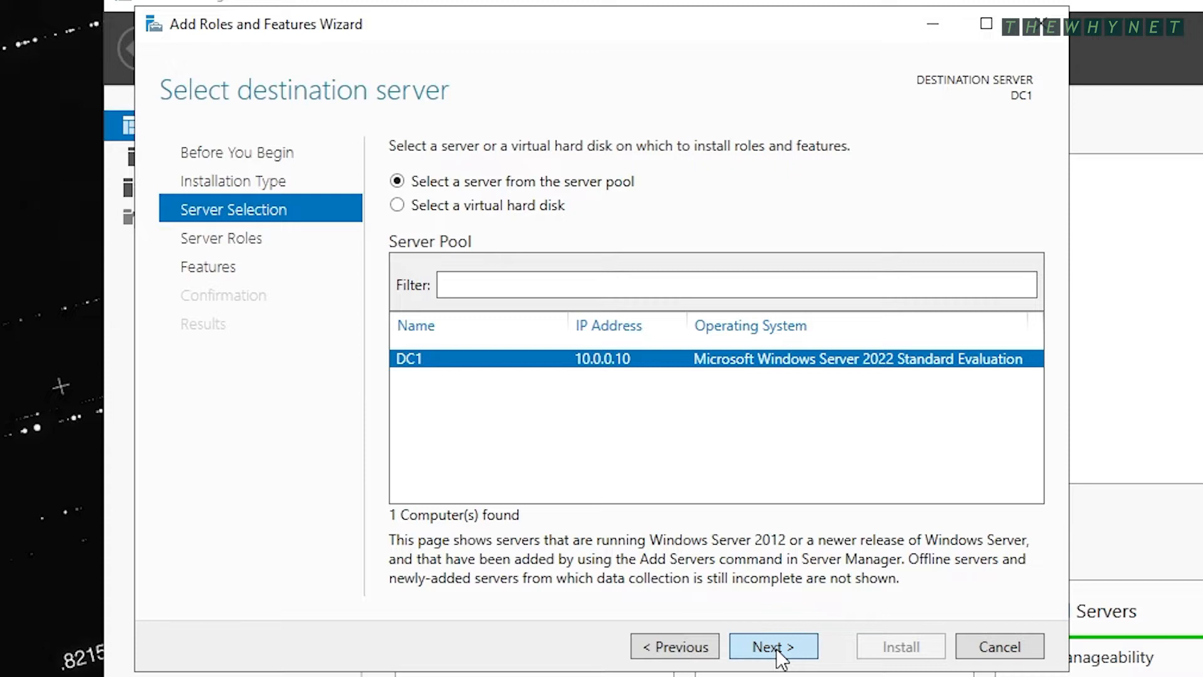
left_click(780, 660)
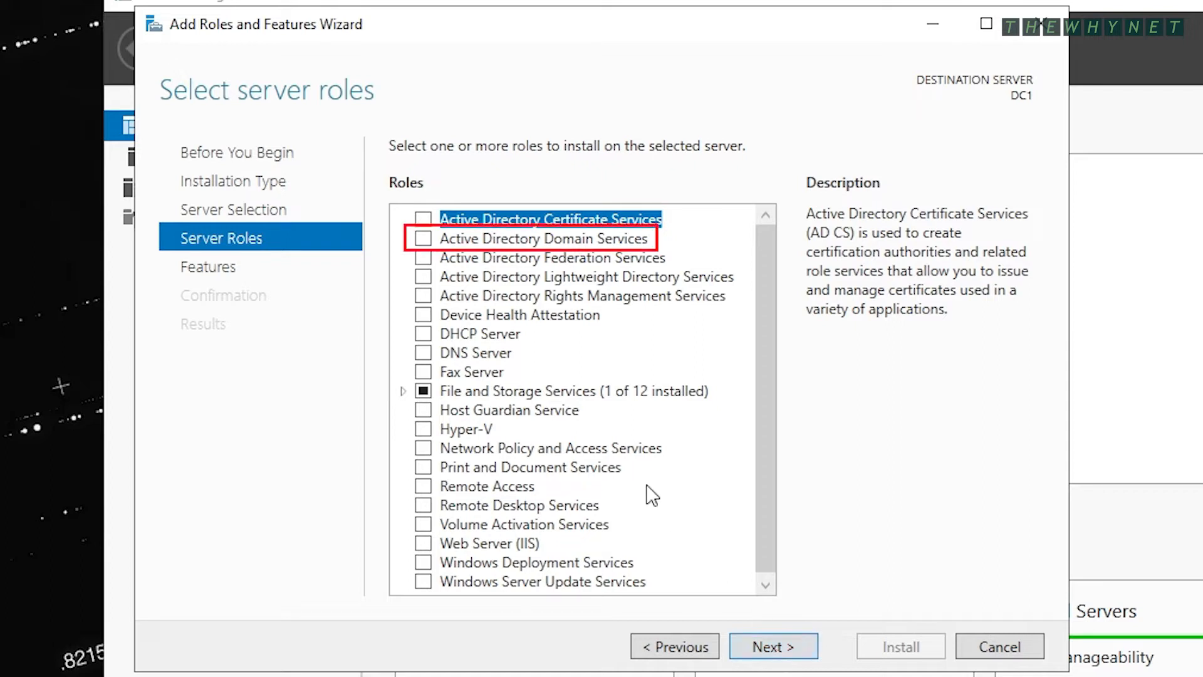
- Check Active Directory Domain Services, DNS Server and DHCP Server, adding each role's management tools
left_click(427, 240)
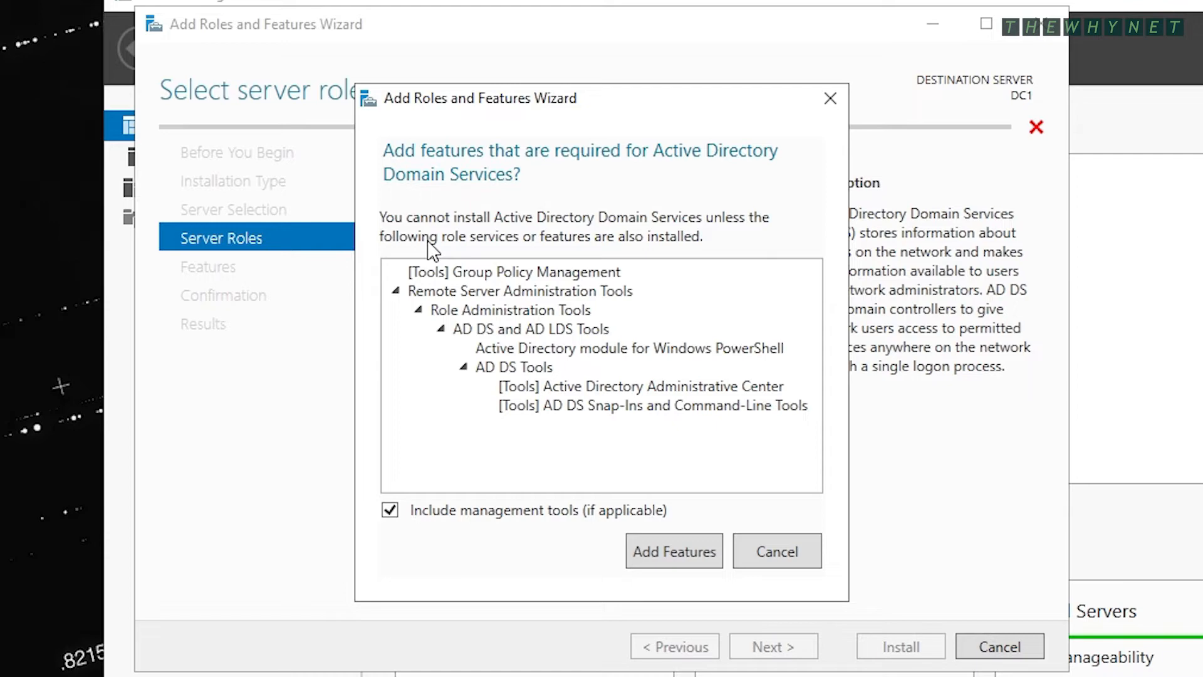
left_click(675, 549)
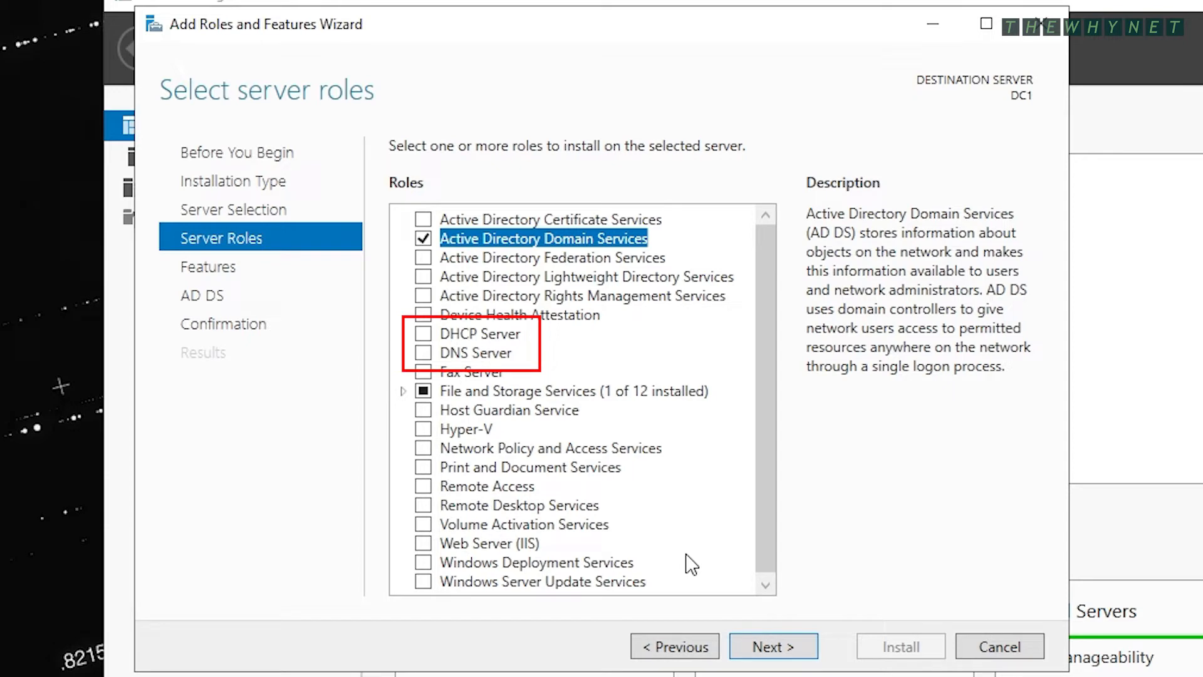
left_click(430, 355)
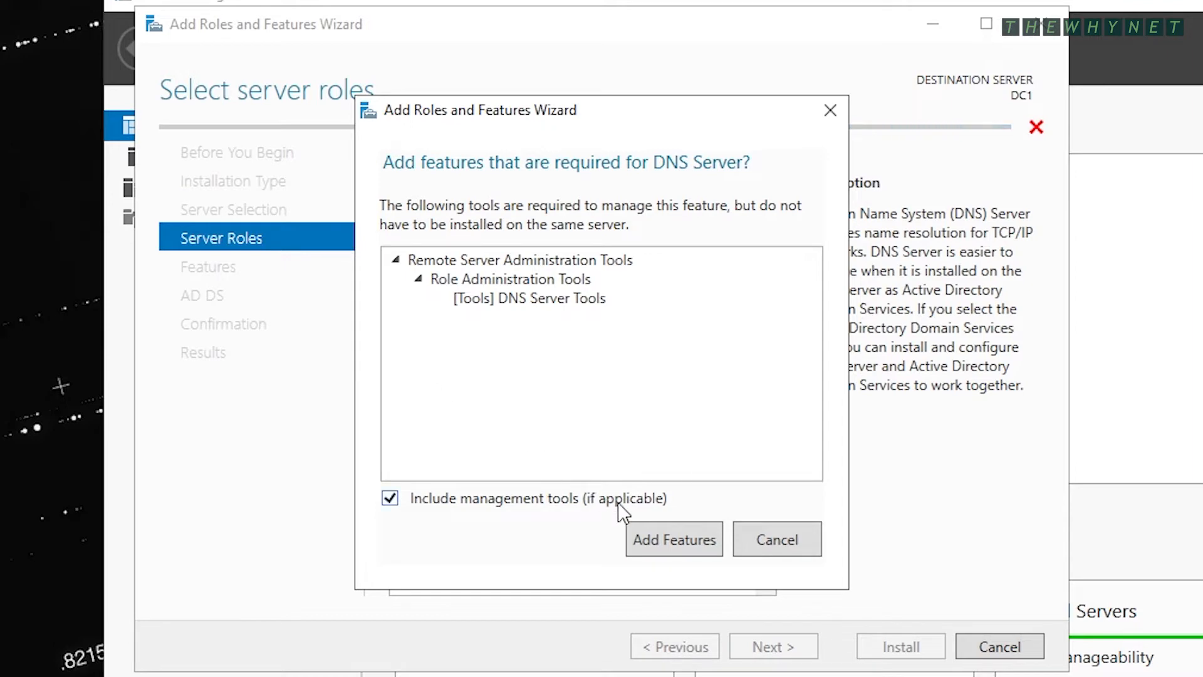
left_click(671, 540)
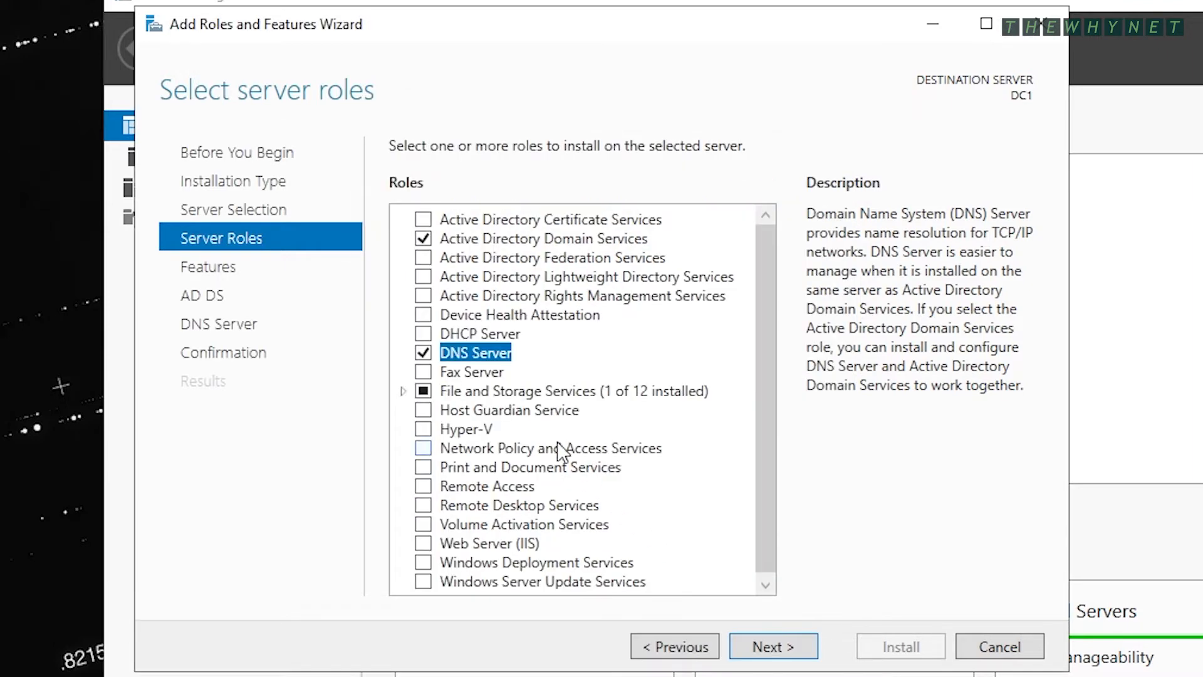
left_click(424, 335)
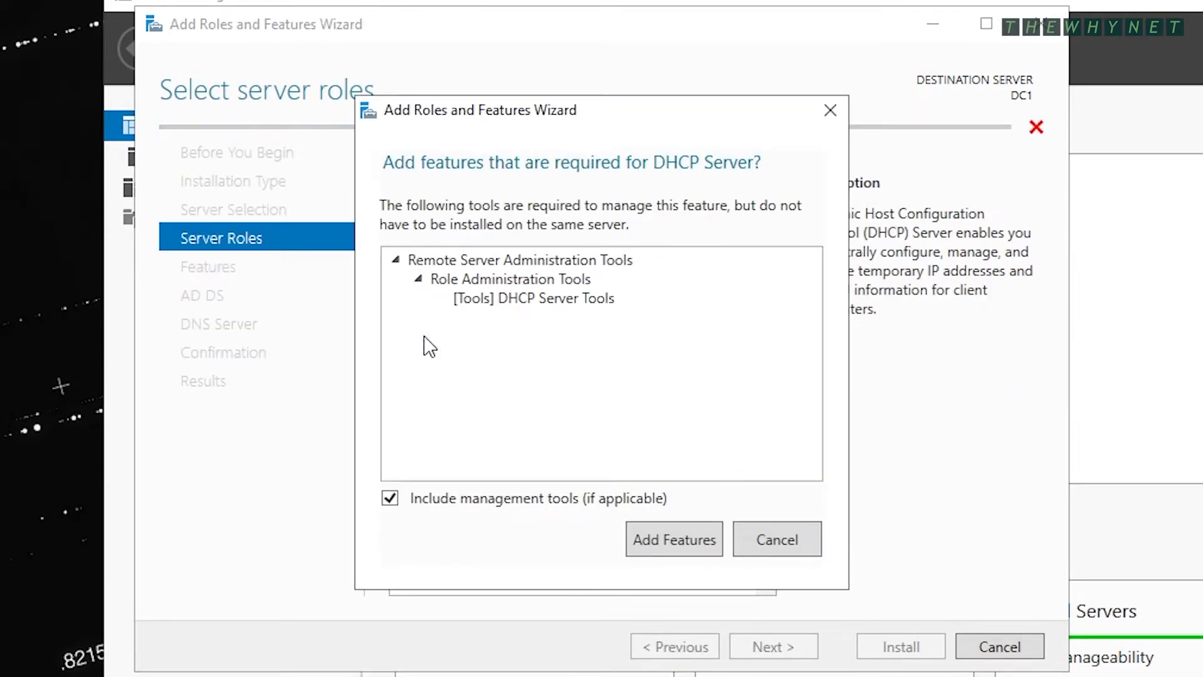
left_click(668, 533)
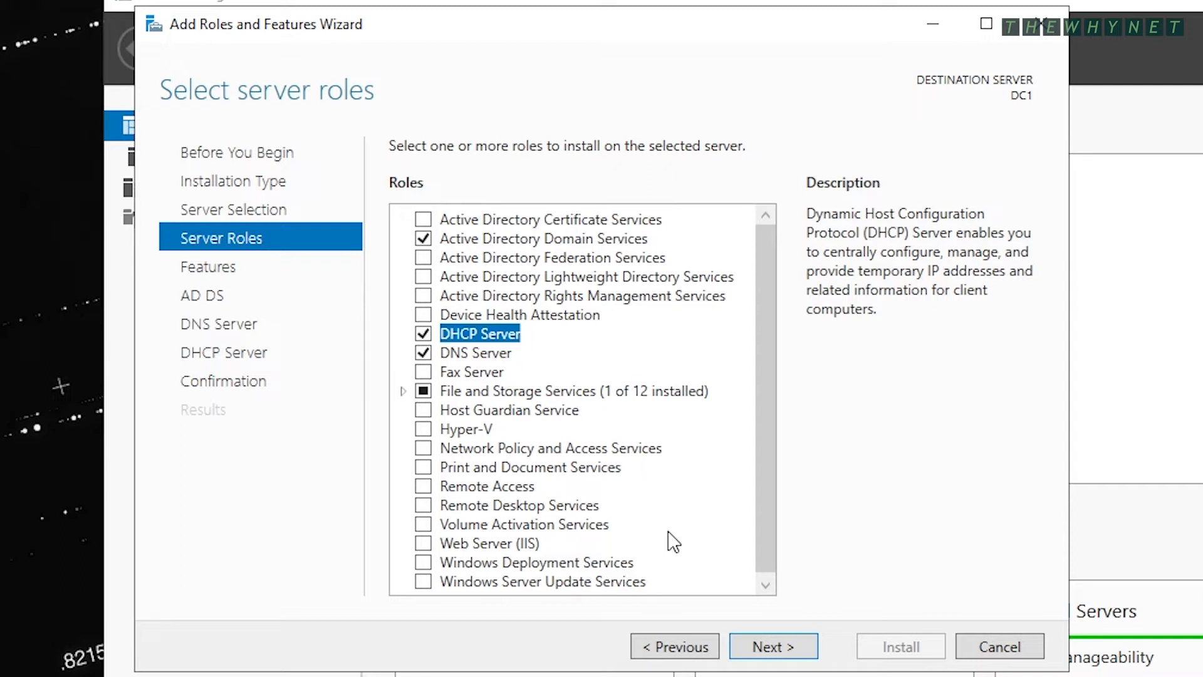
- Leave the Features list unchanged and continue to the AD DS information page
left_click(765, 650)
left_click(765, 567)
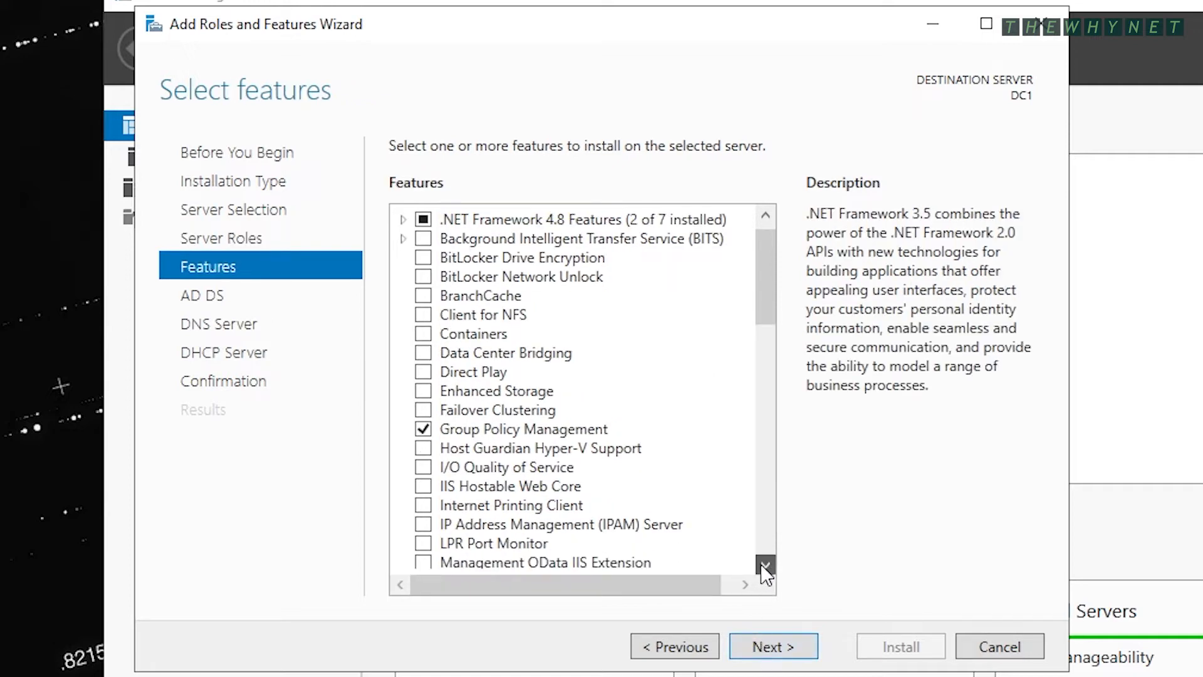
left_click(765, 569)
left_click_drag(765, 569, 765, 568)
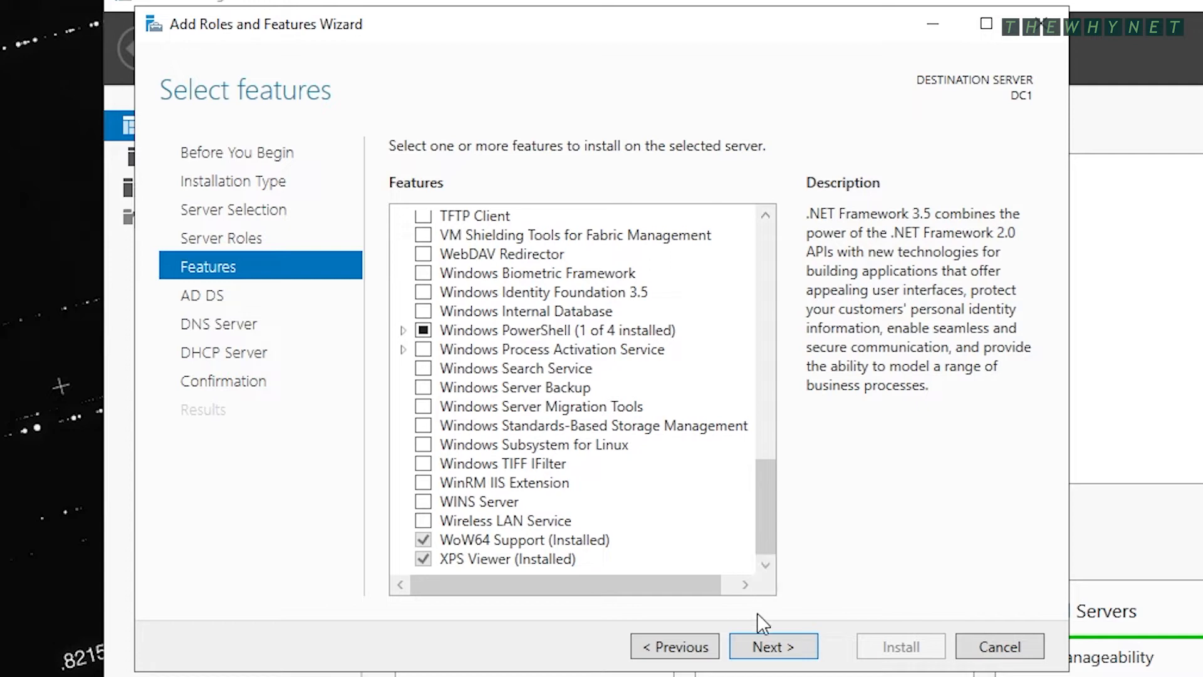
left_click(767, 647)
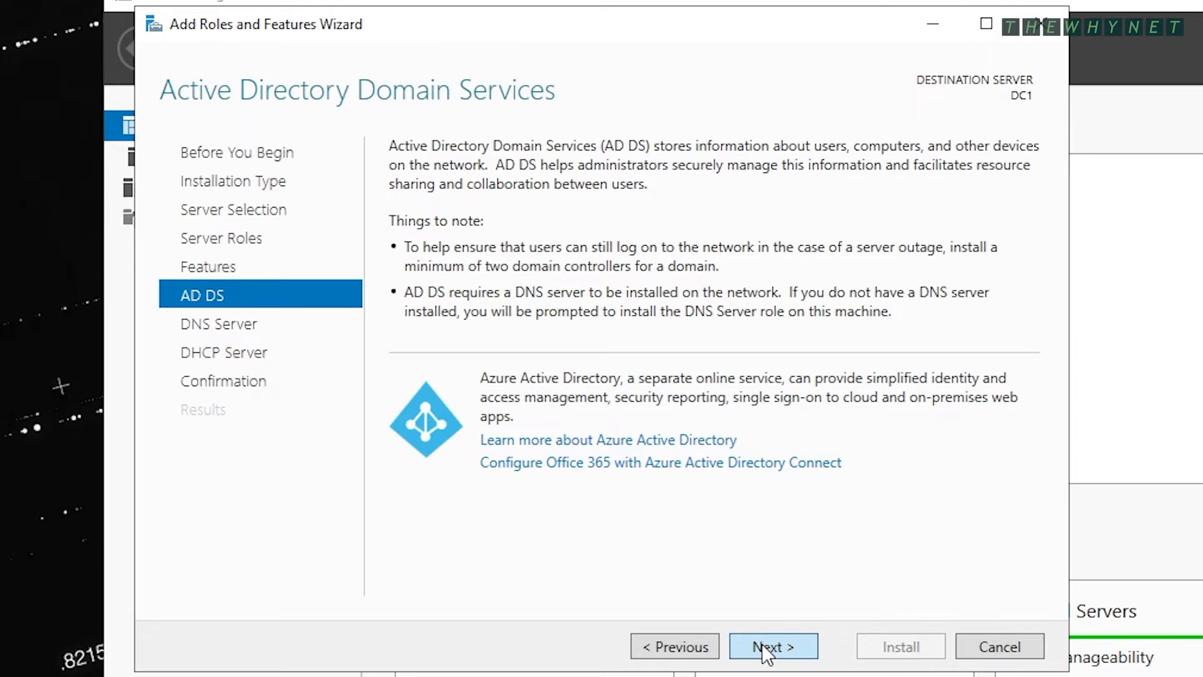
- Advance past the AD DS, DNS Server and DHCP Server notes pages to the Confirmation page
left_click(762, 644)
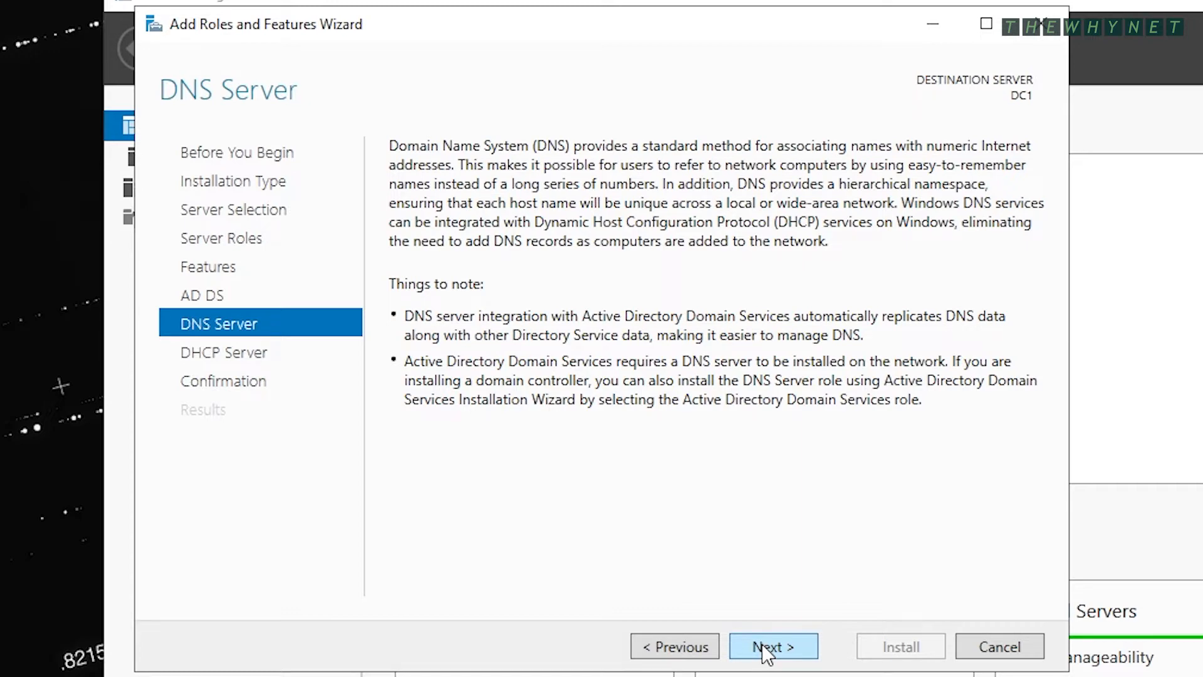
left_click(762, 644)
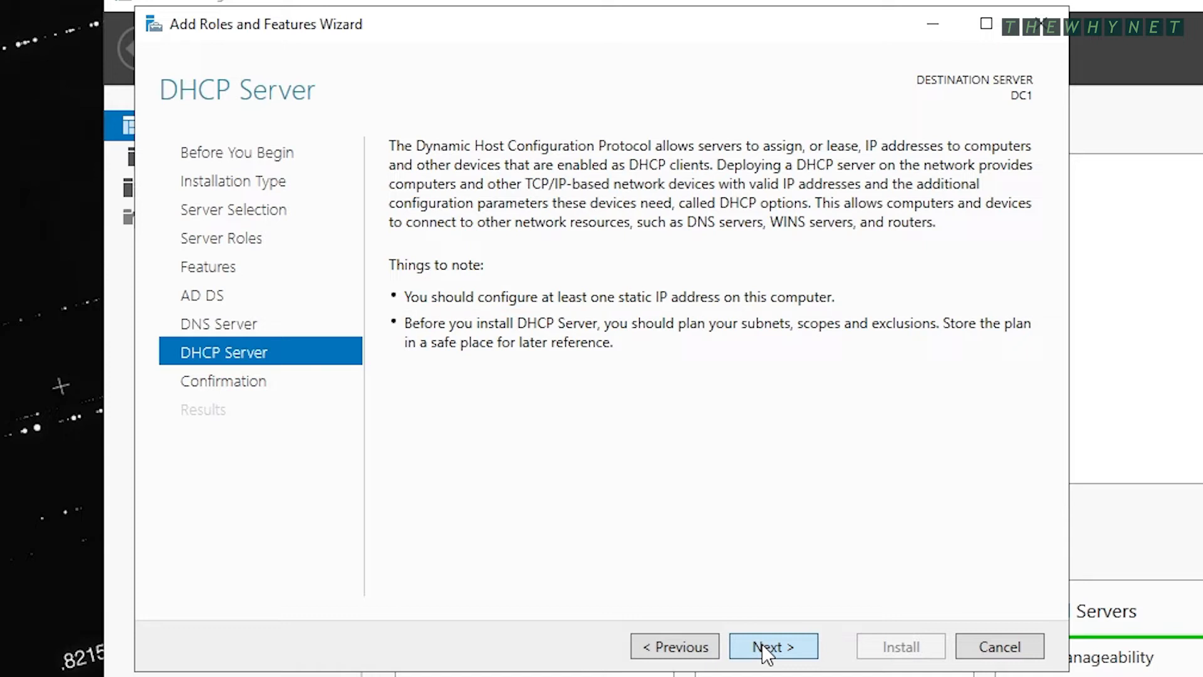
left_click(762, 644)
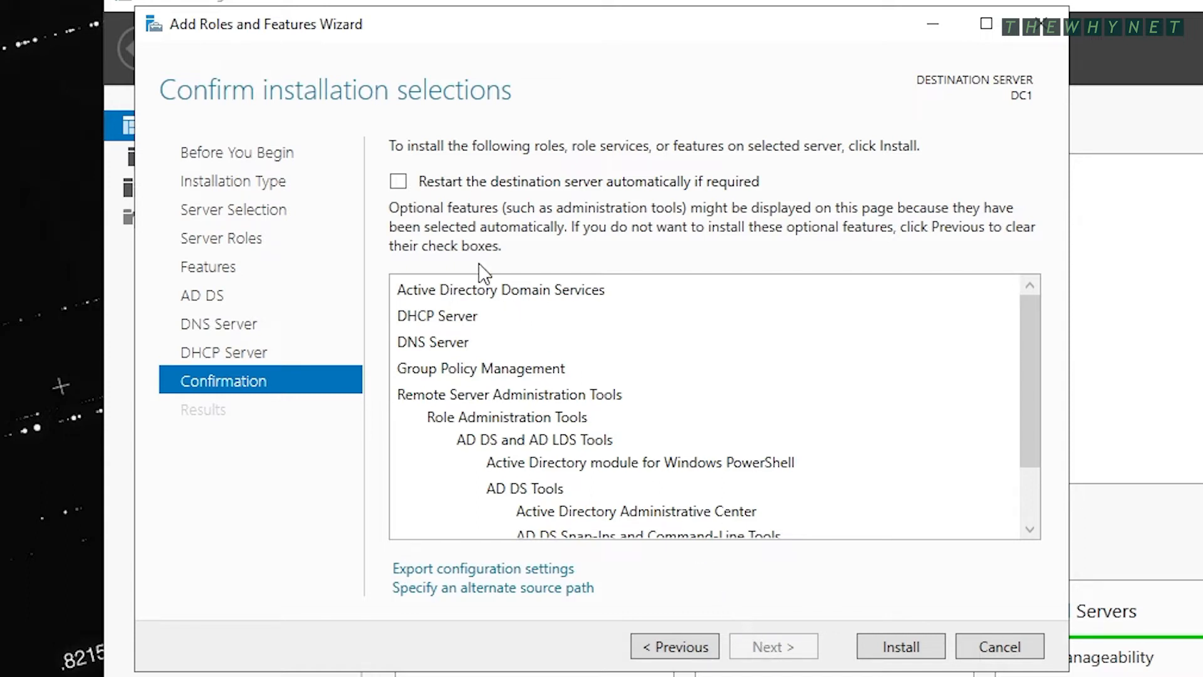
- Enable automatic restart and export DeploymentConfigTemplate.xml into a newly created C:\Temp folder
left_click(399, 182)
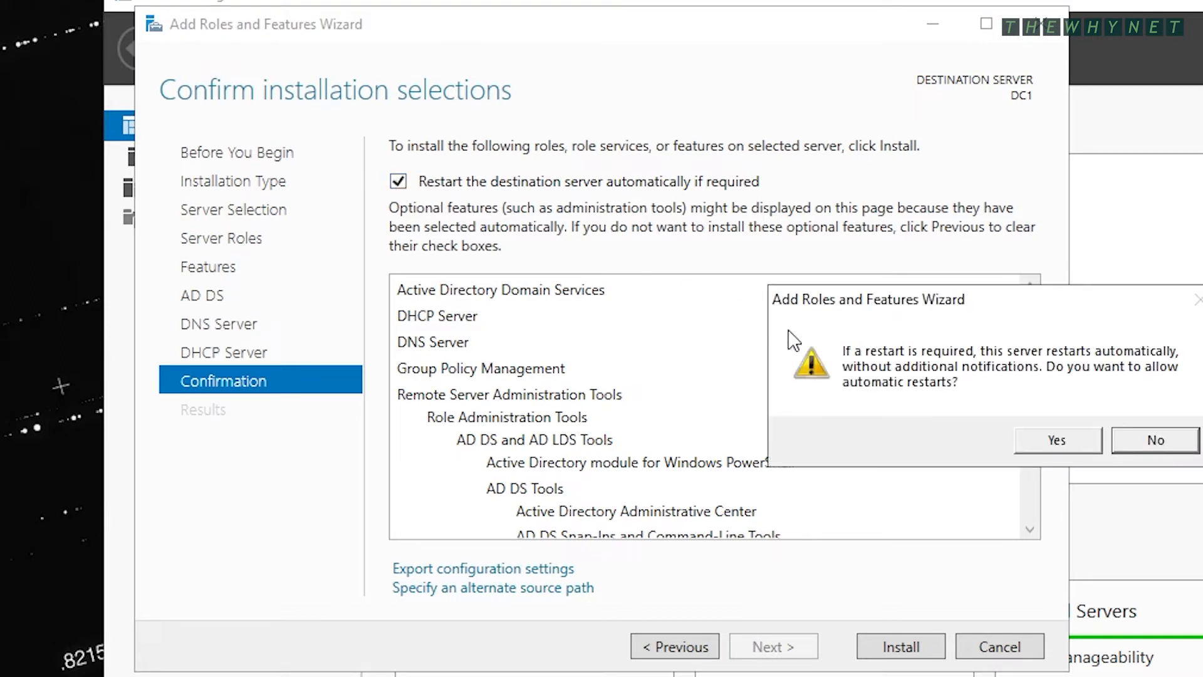
left_click(1027, 438)
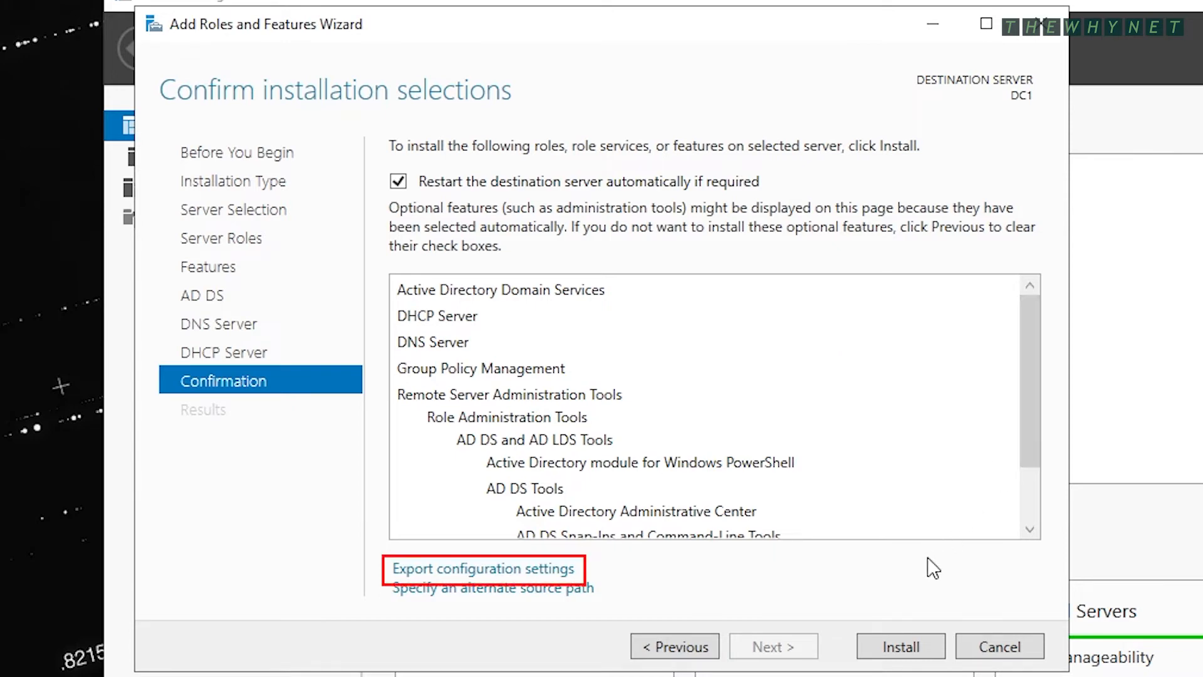
left_click(558, 569)
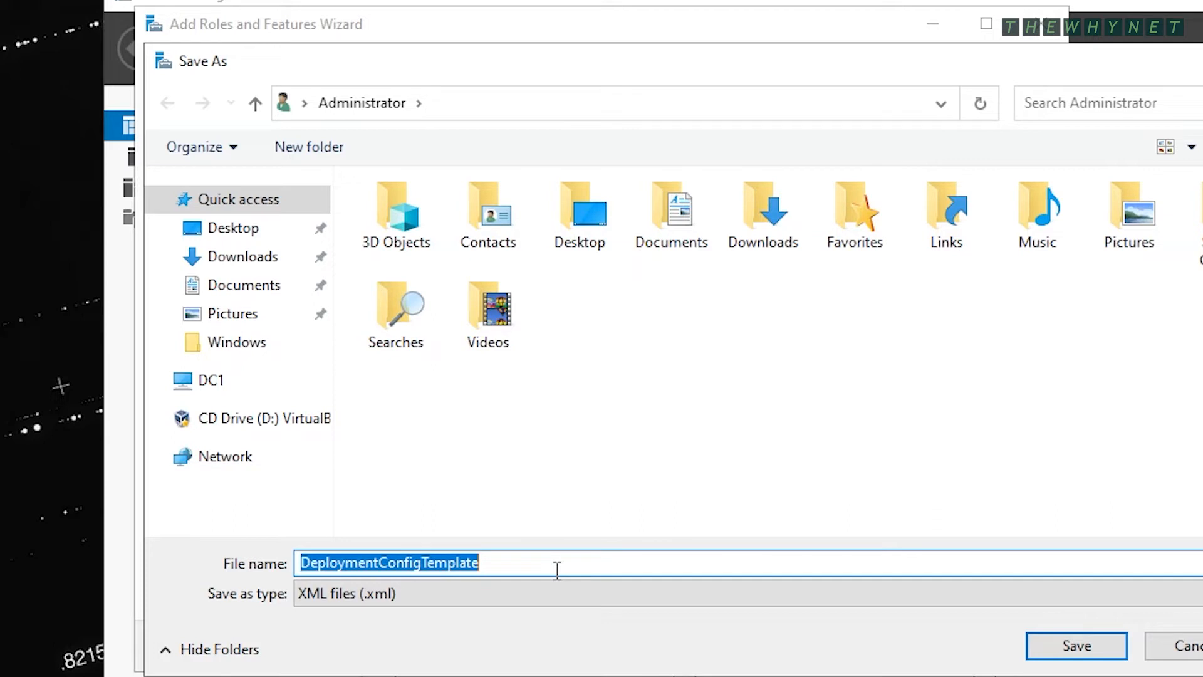
left_click(219, 381)
double_click(467, 479)
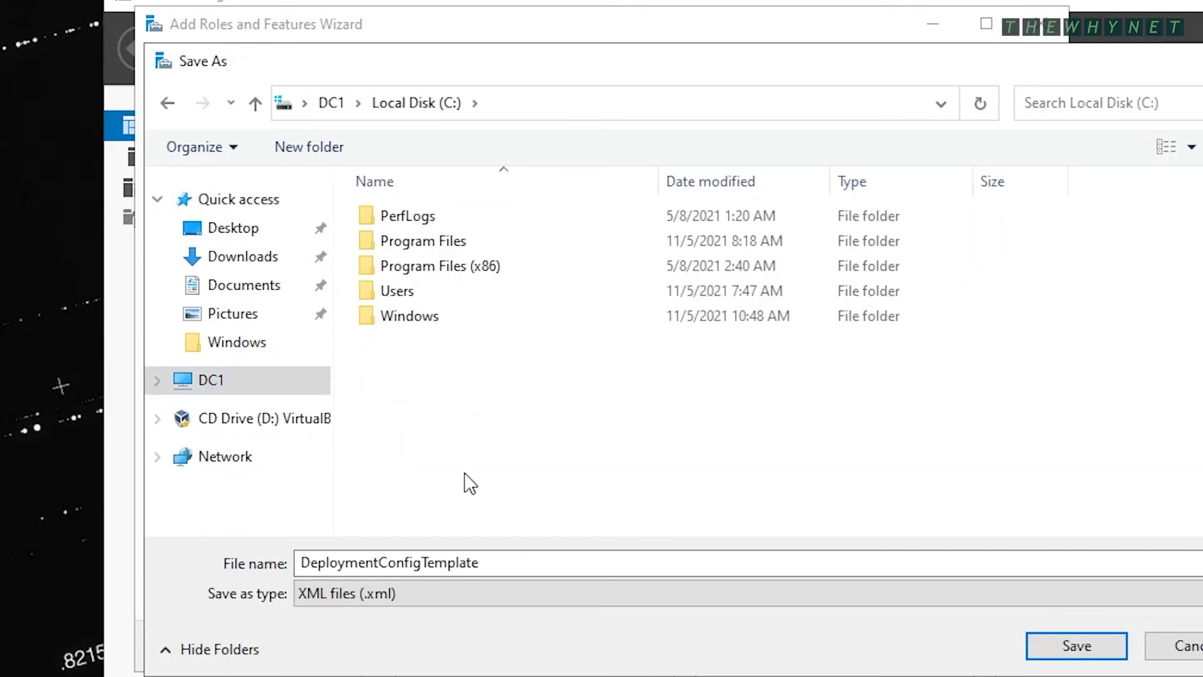
right_click(418, 365)
mouse_move(583, 593)
left_click(708, 594)
type("Temp")
key("Return")
key("Return")
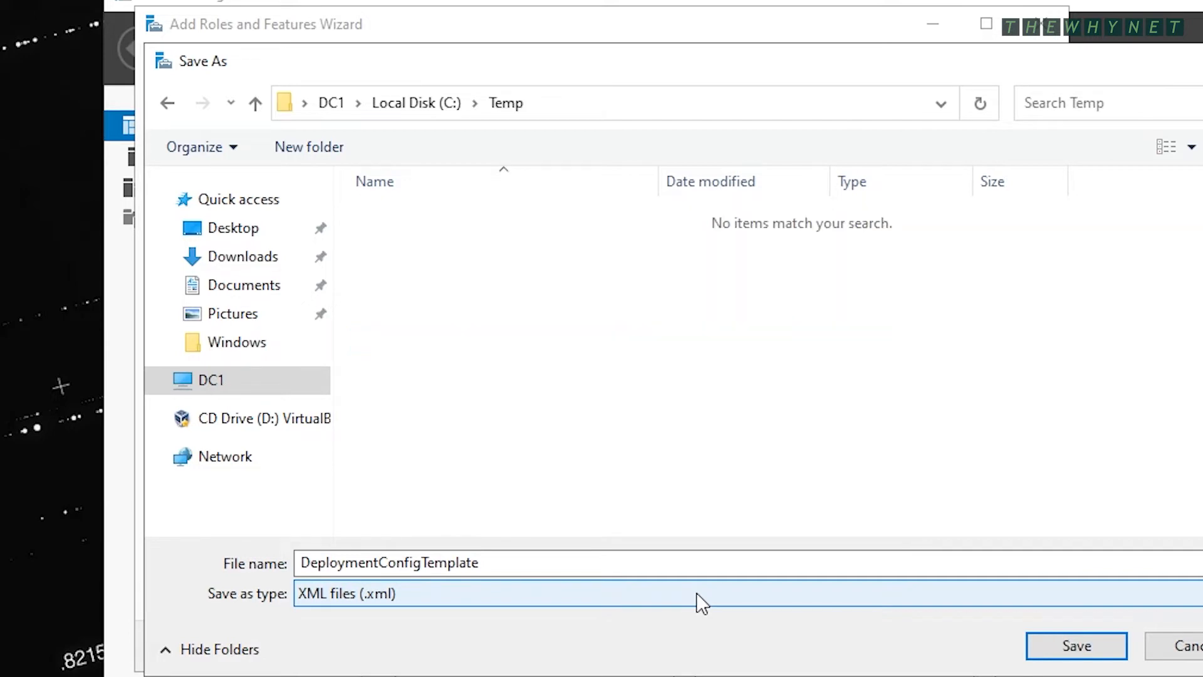
key("Return")
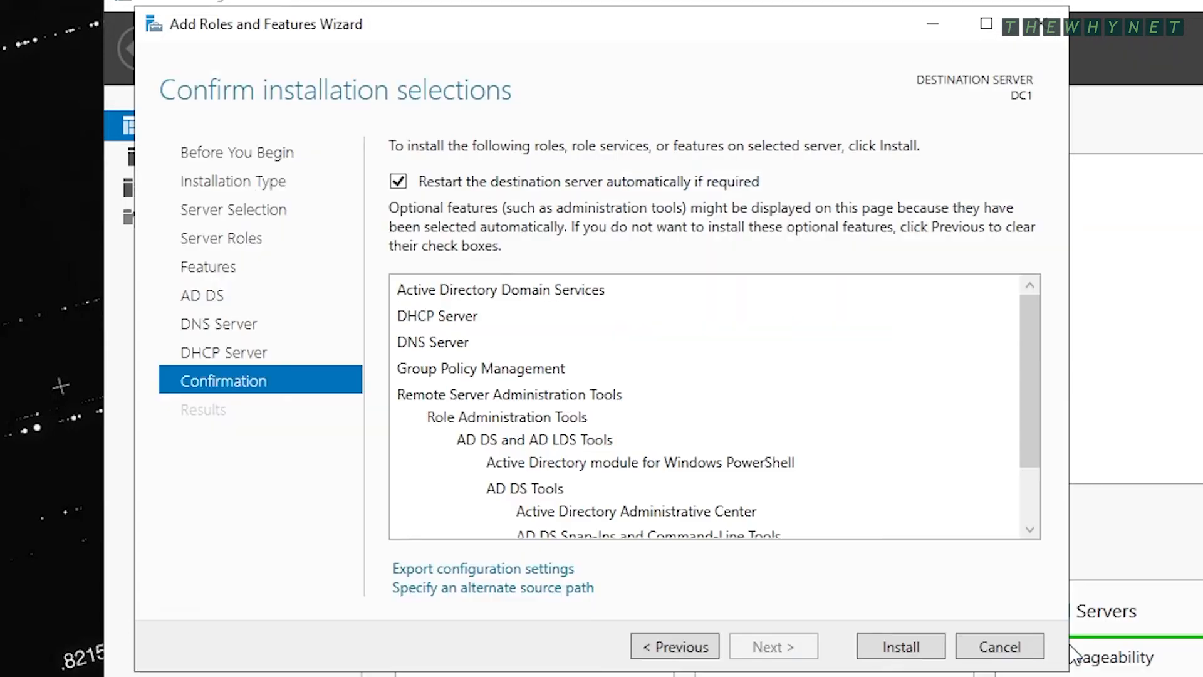
- Install the selected roles on DC1, then launch Promote this server to a domain controller
left_click(901, 645)
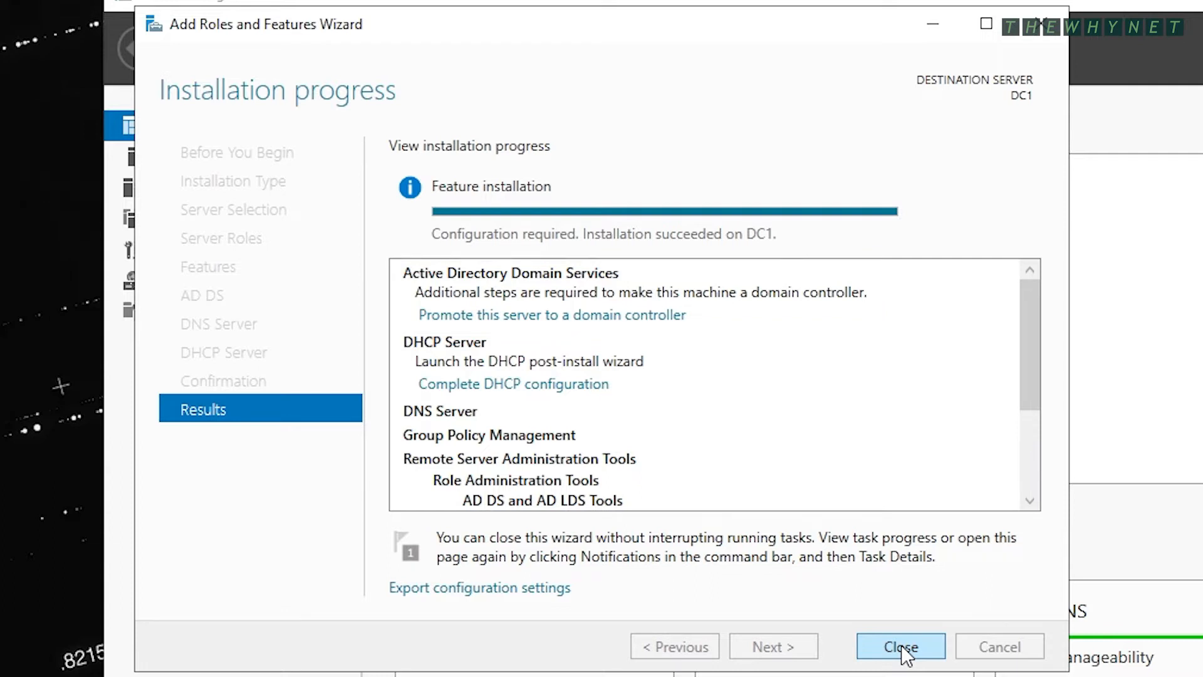
left_click(615, 315)
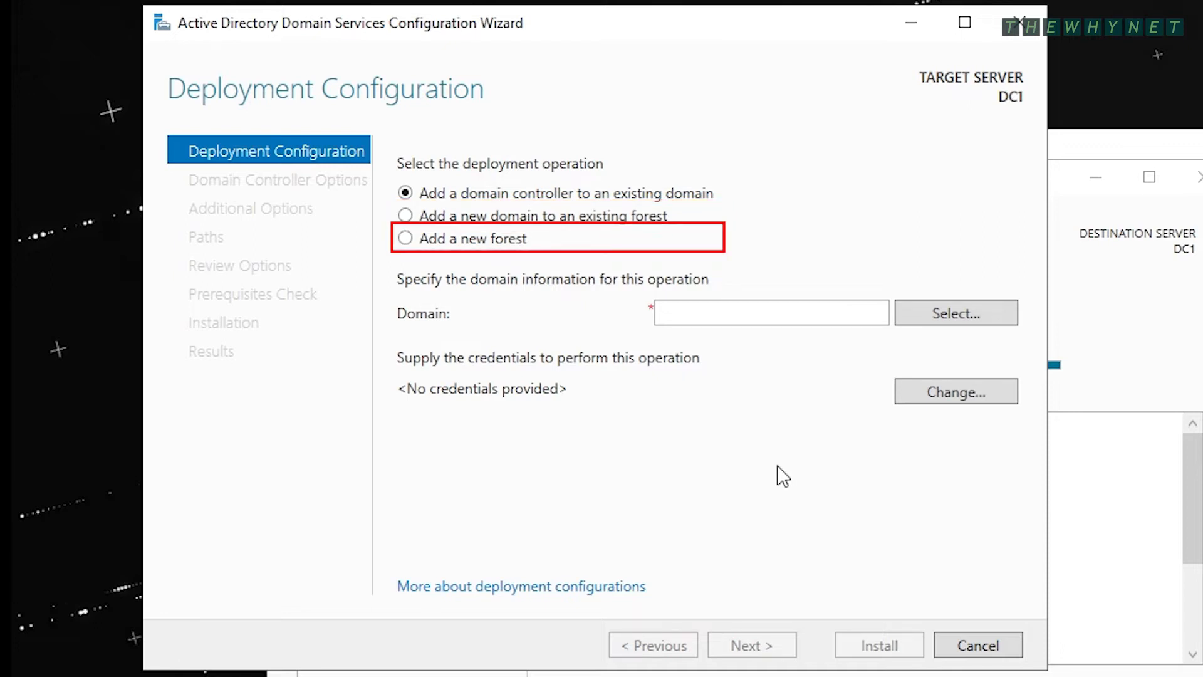
- Choose Add a new forest with root domain name twn.local and continue
left_click(494, 243)
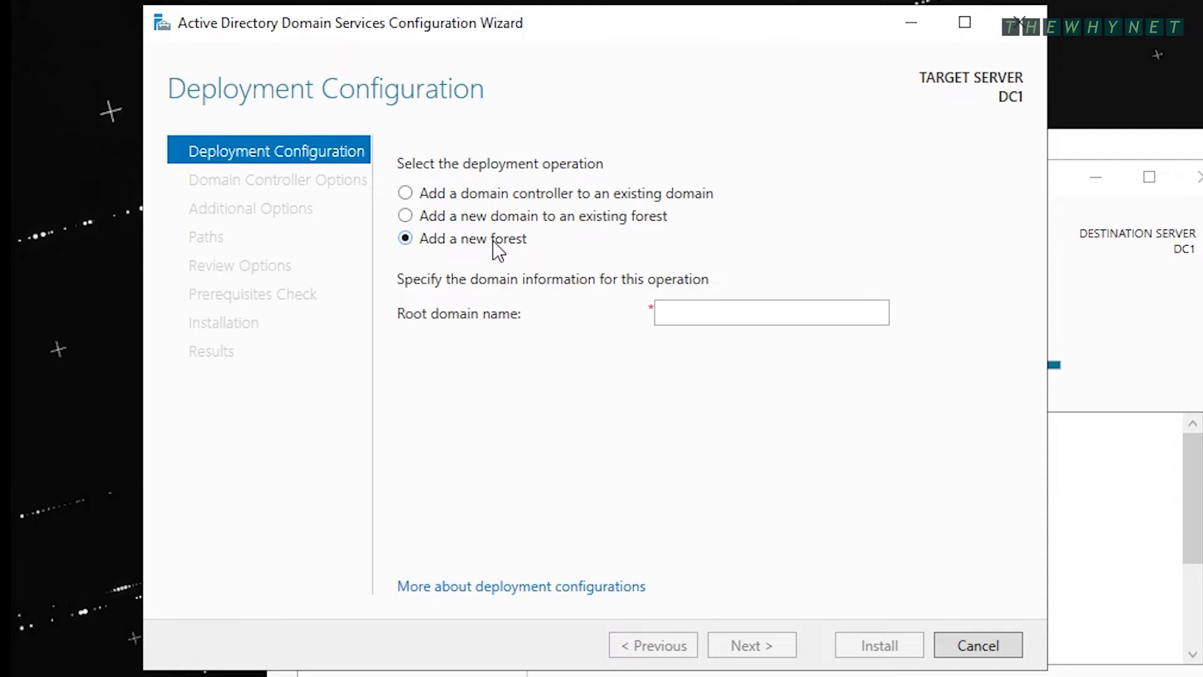
left_click(688, 317)
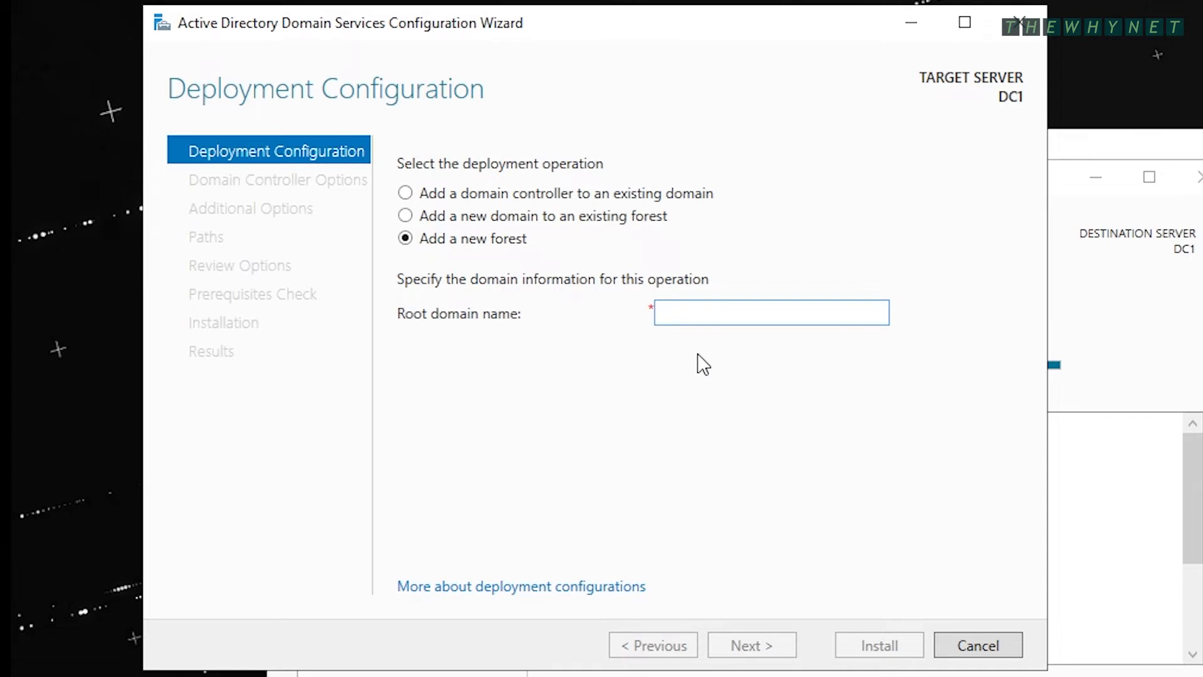
type("twn.local")
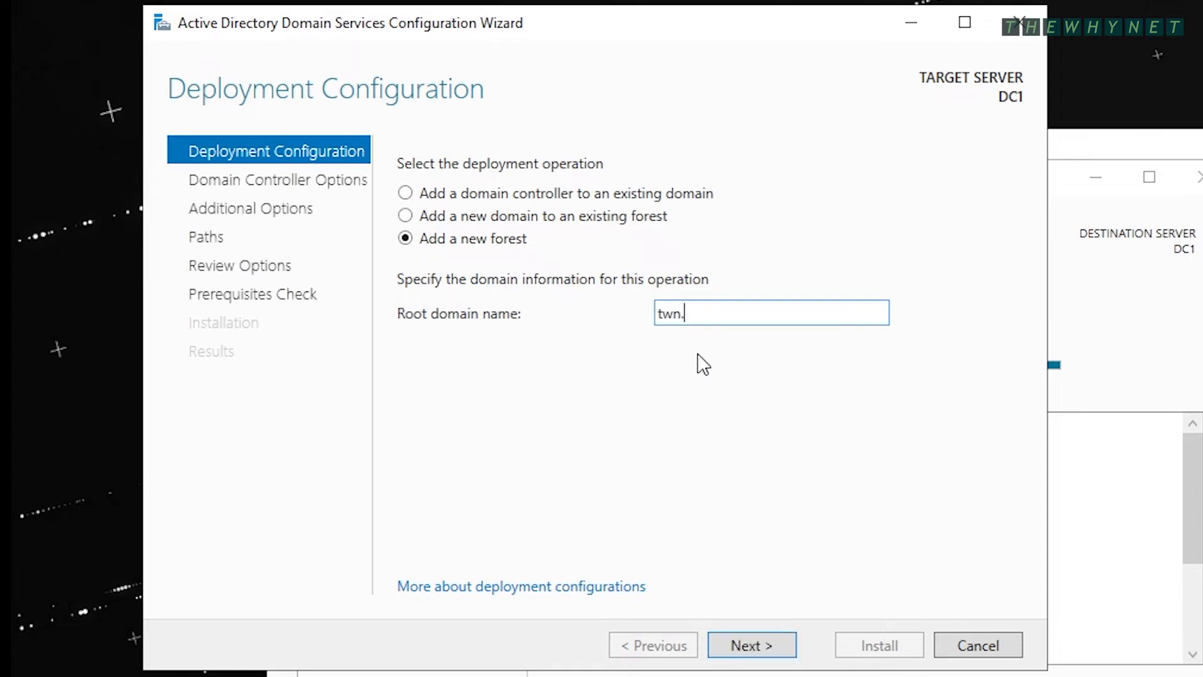
left_click(751, 649)
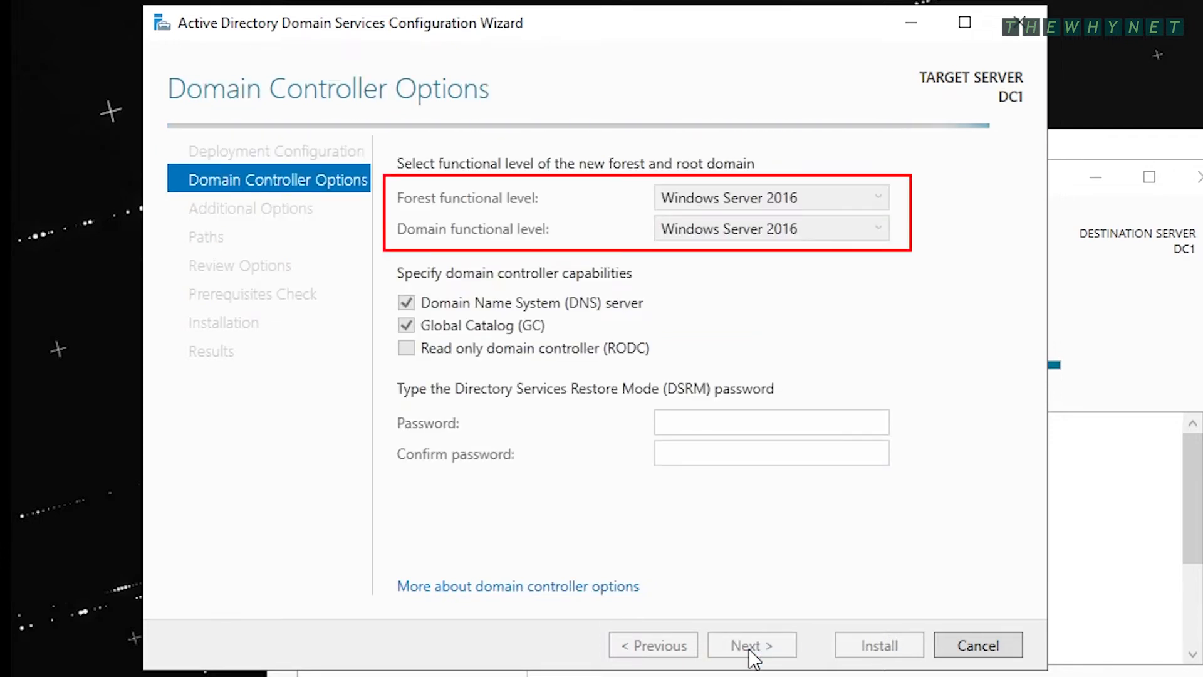
- Keep both forest and domain functional levels at Windows Server 2016
left_click(867, 198)
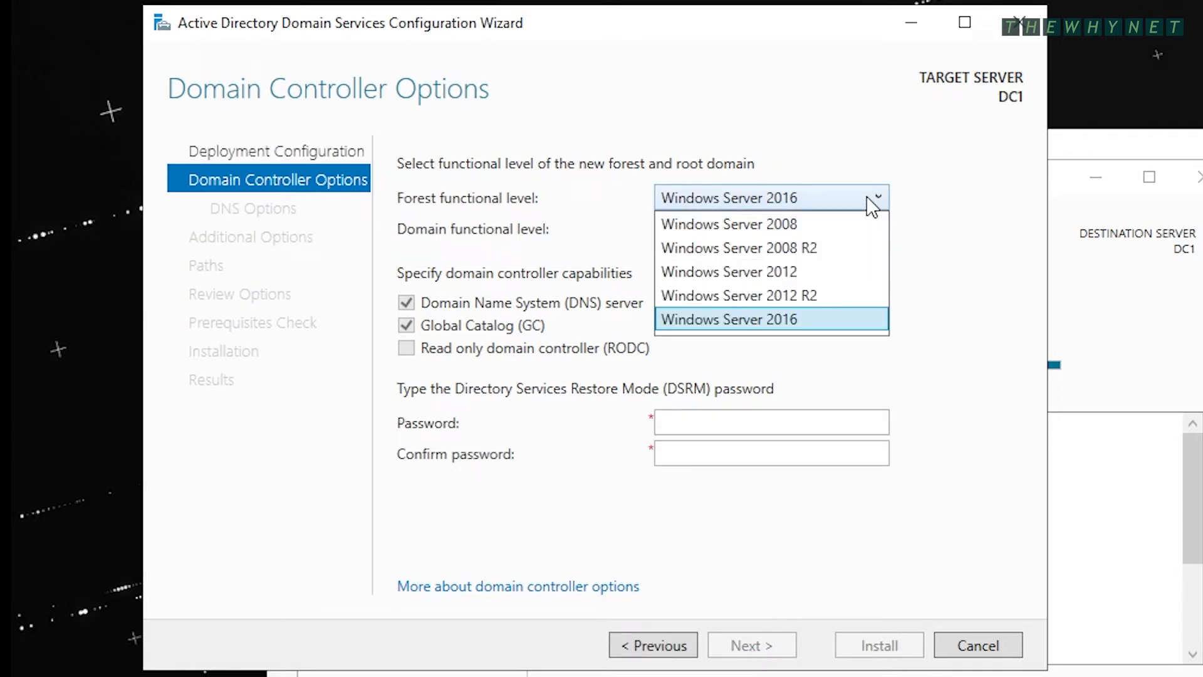
left_click(867, 197)
left_click(869, 230)
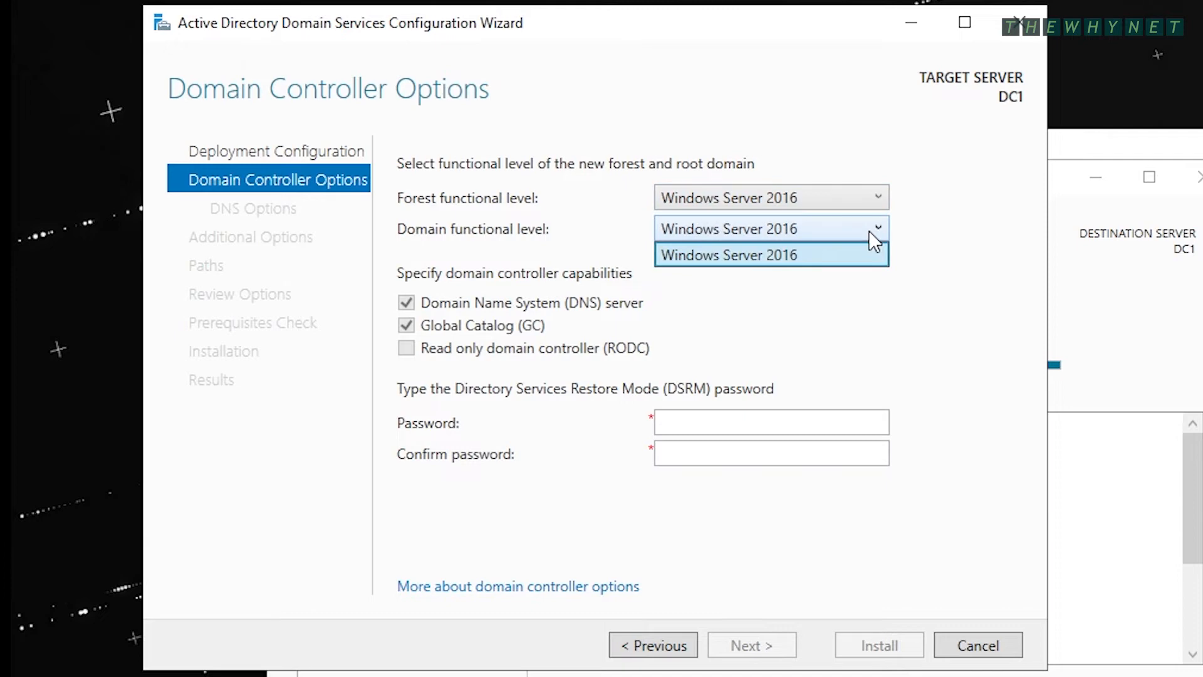
left_click(868, 230)
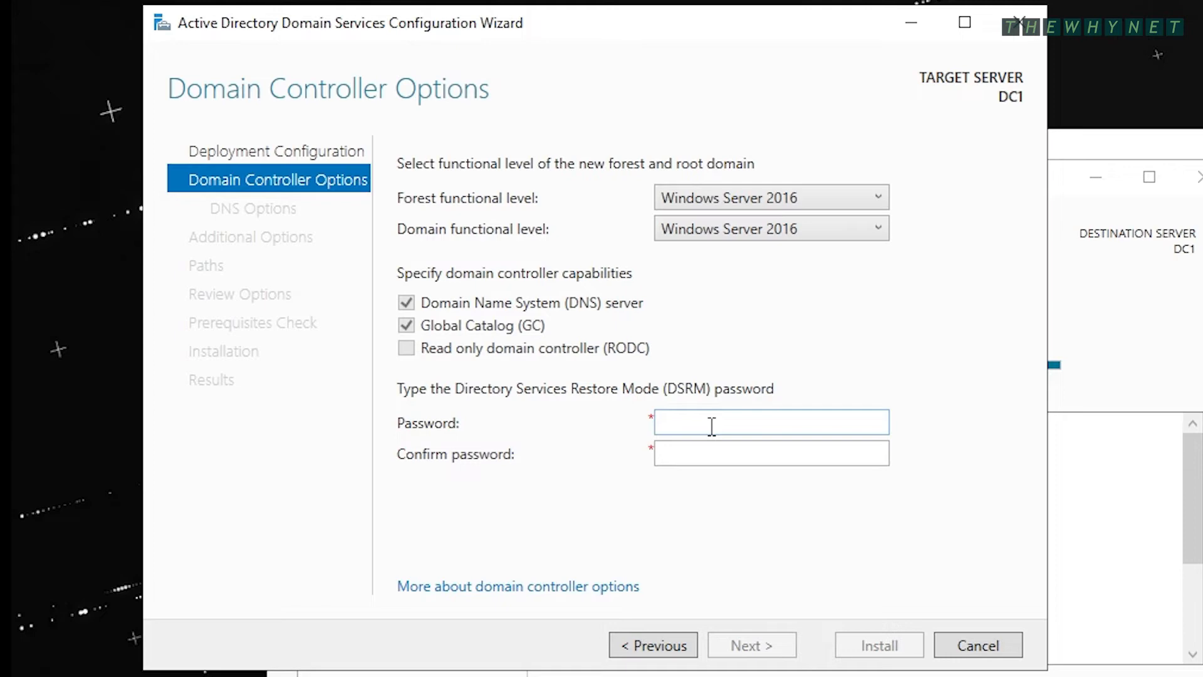
- Enter and confirm the Directory Services Restore Mode password
type("********")
key("Tab")
type("********")
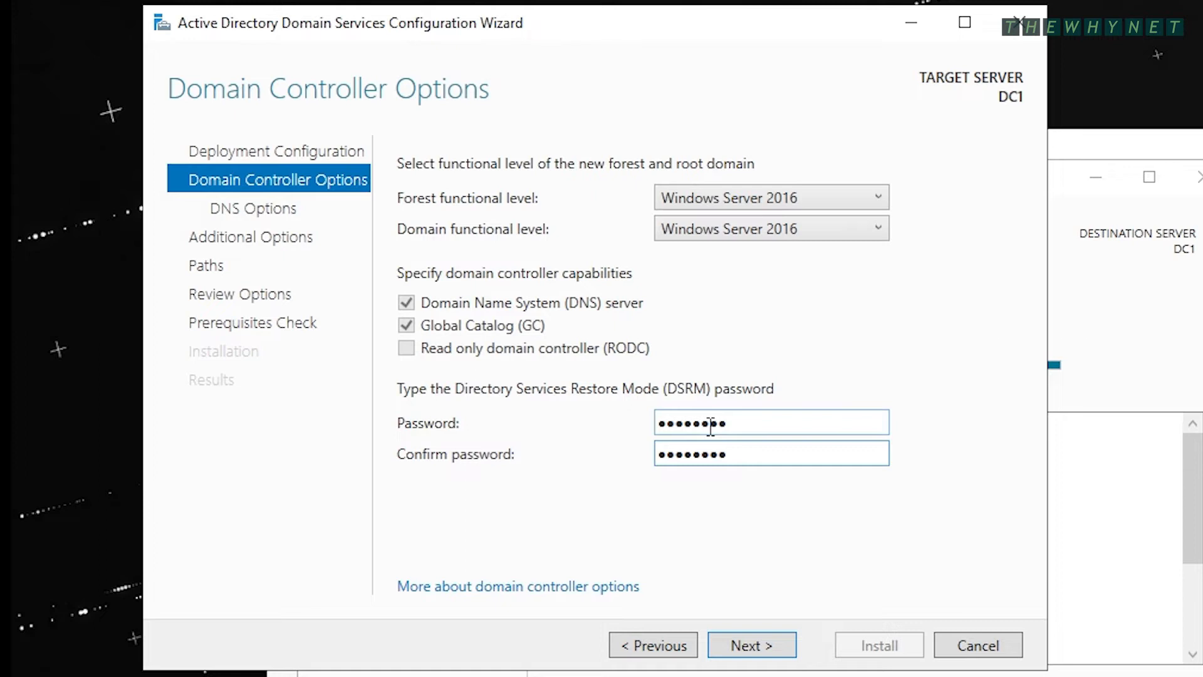
- View the domain controller options documentation in Edge, close it, and continue to DNS Options
left_click(573, 587)
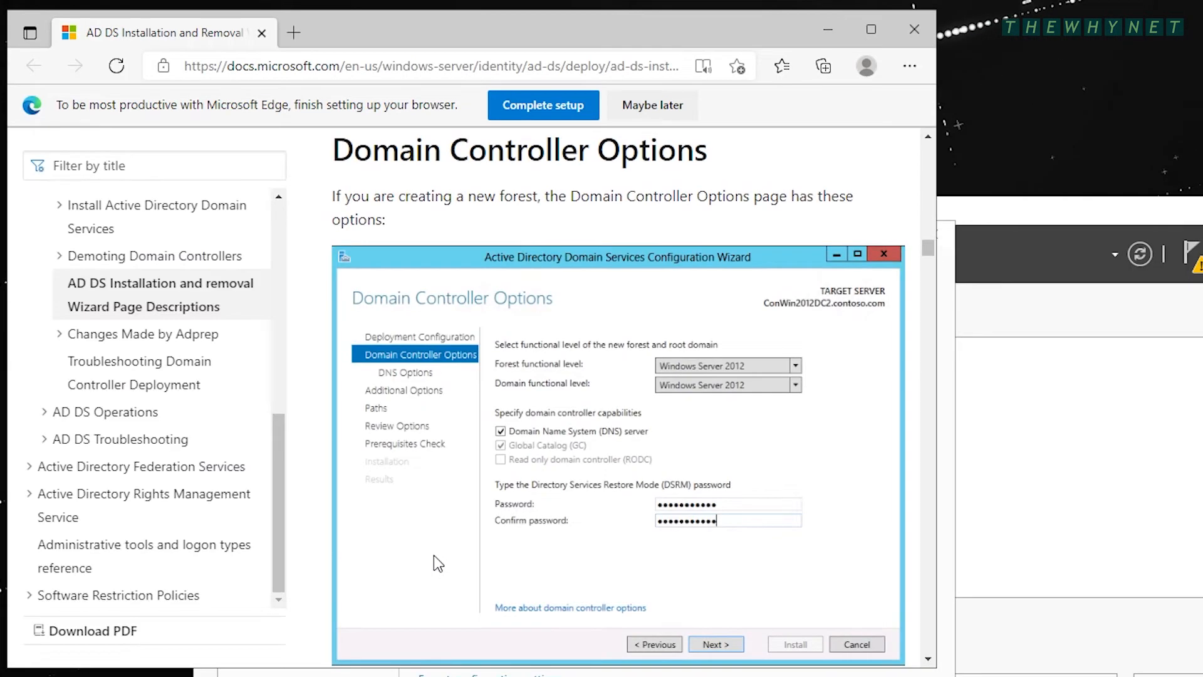
left_click(914, 29)
left_click(769, 641)
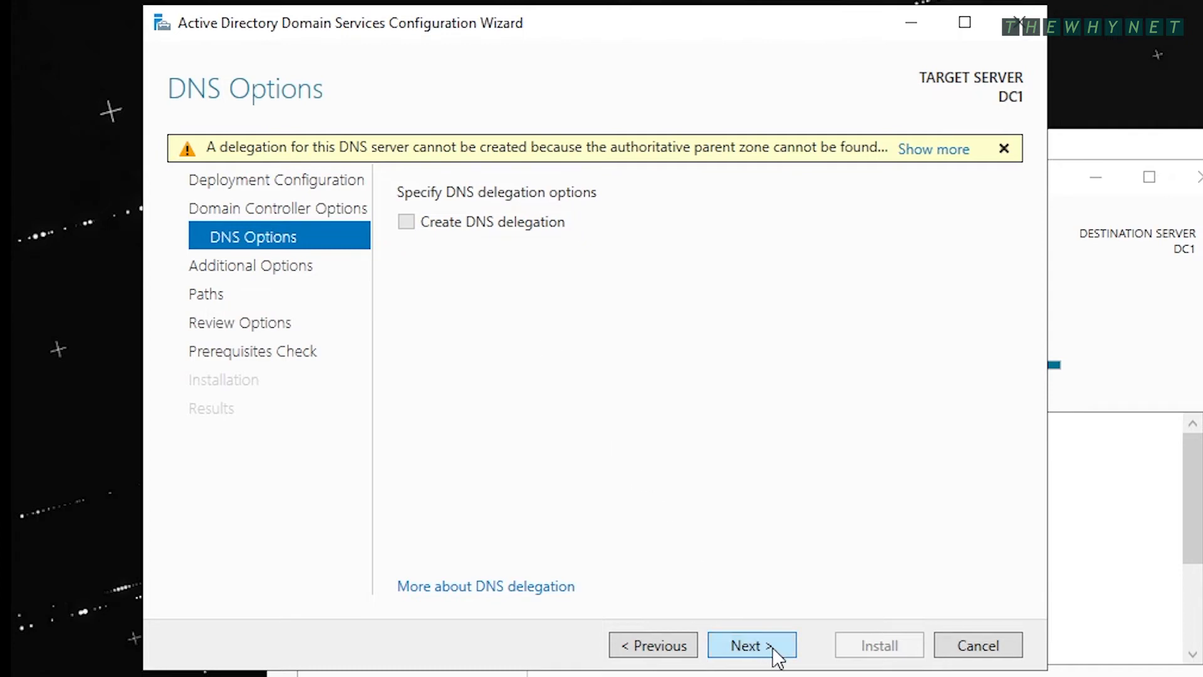
- Accept the TWN NetBIOS name and default database, log and SYSVOL paths
left_click(752, 645)
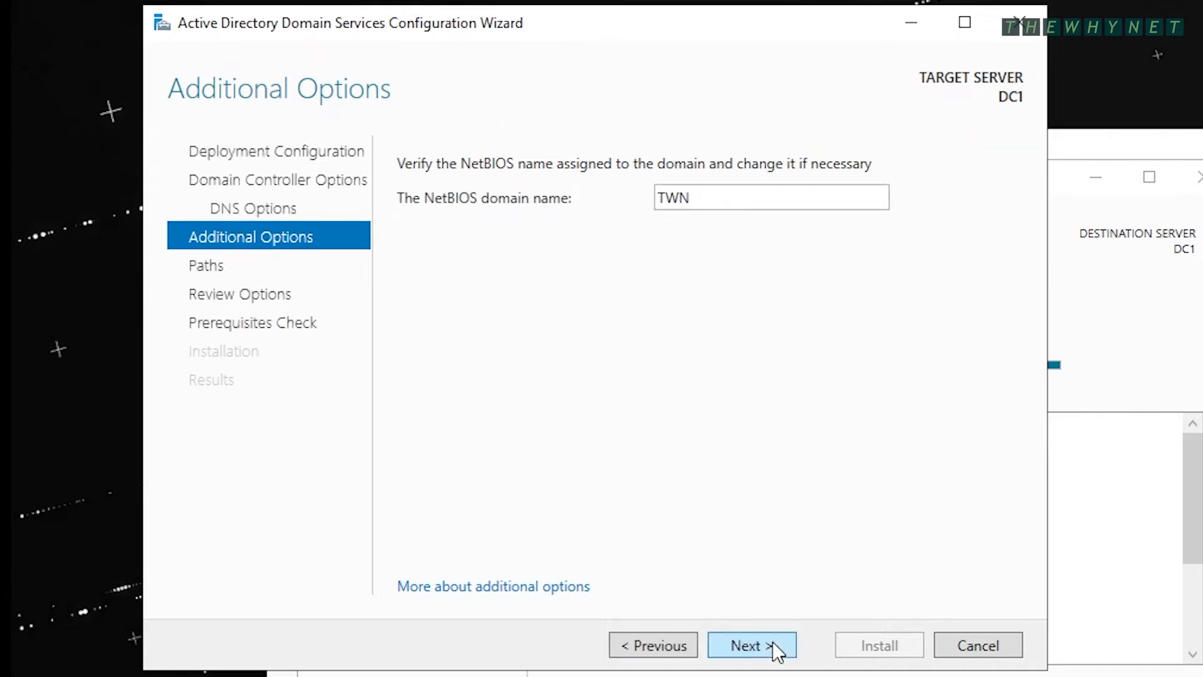
left_click(777, 652)
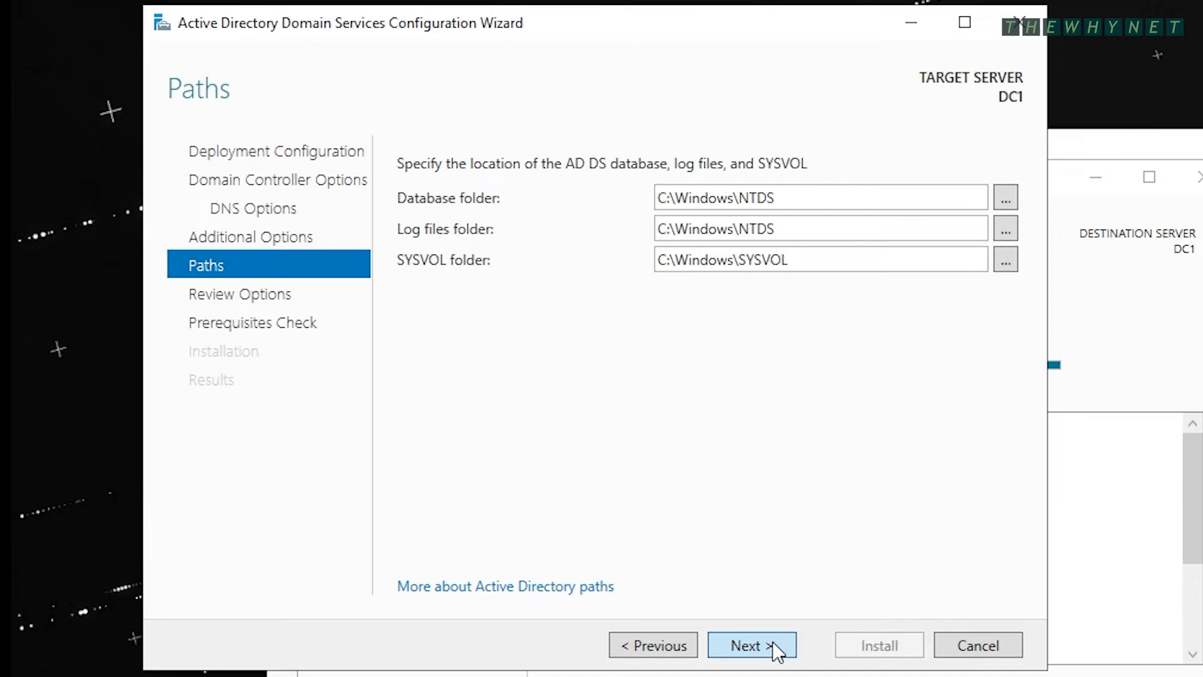
left_click(777, 652)
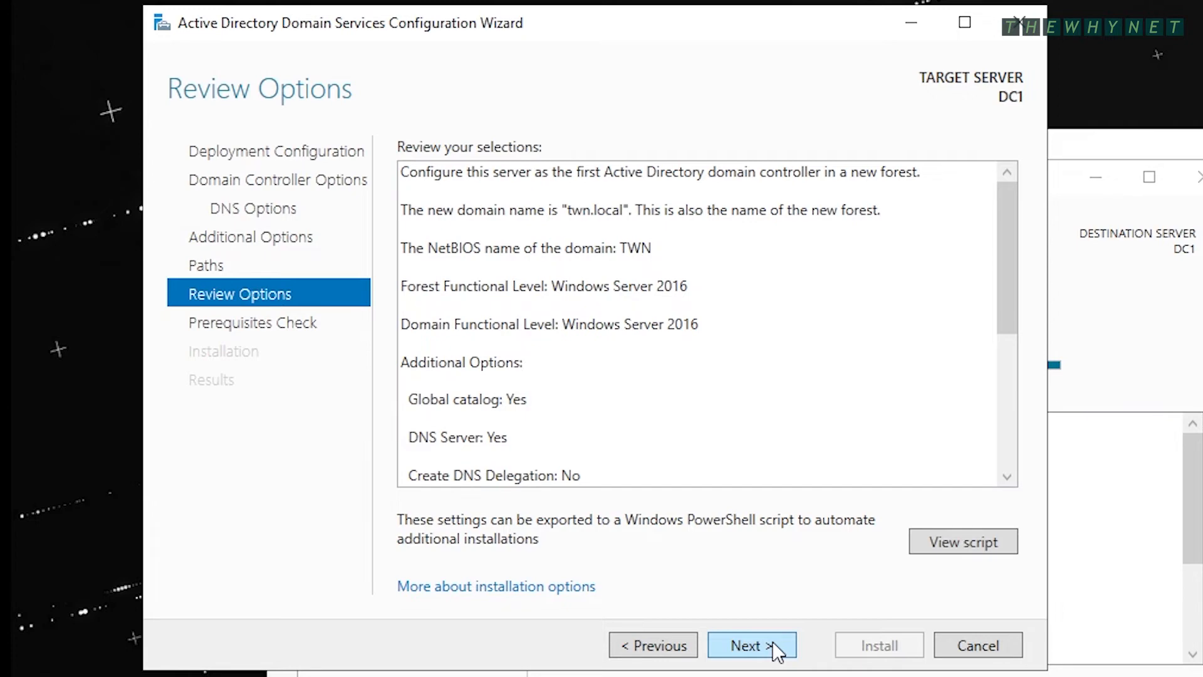
left_click(1007, 478)
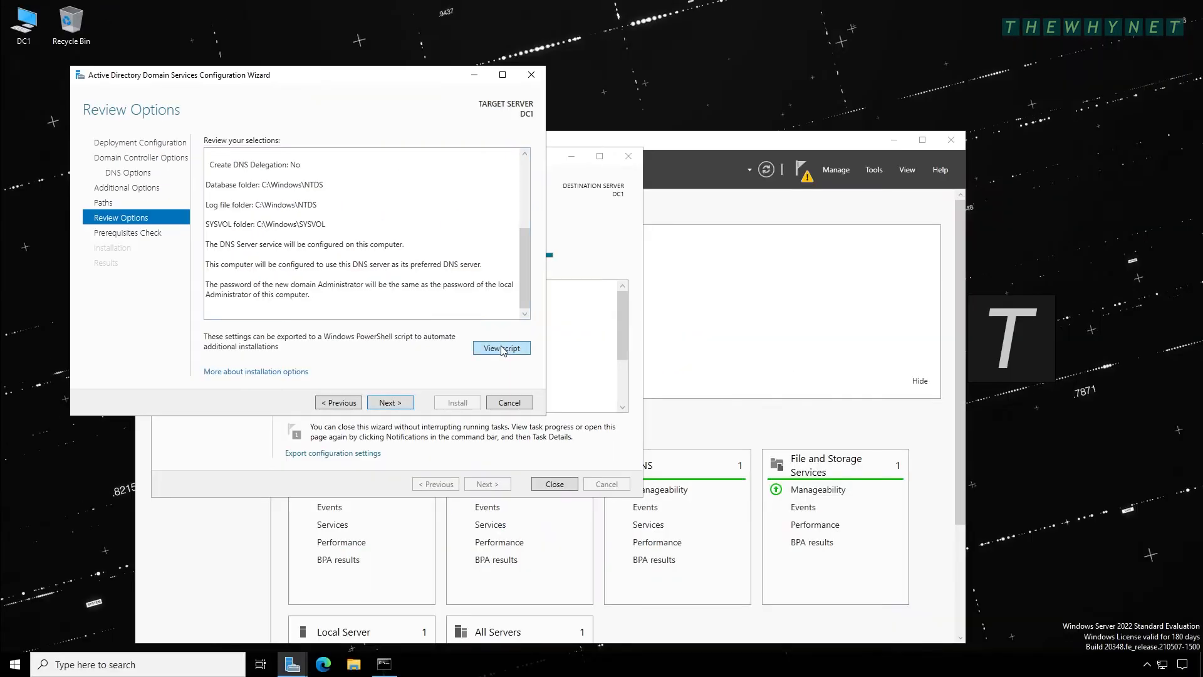
- Save the generated PowerShell deployment script into C:\Temp
left_click(501, 348)
left_click(129, 139)
left_click(165, 210)
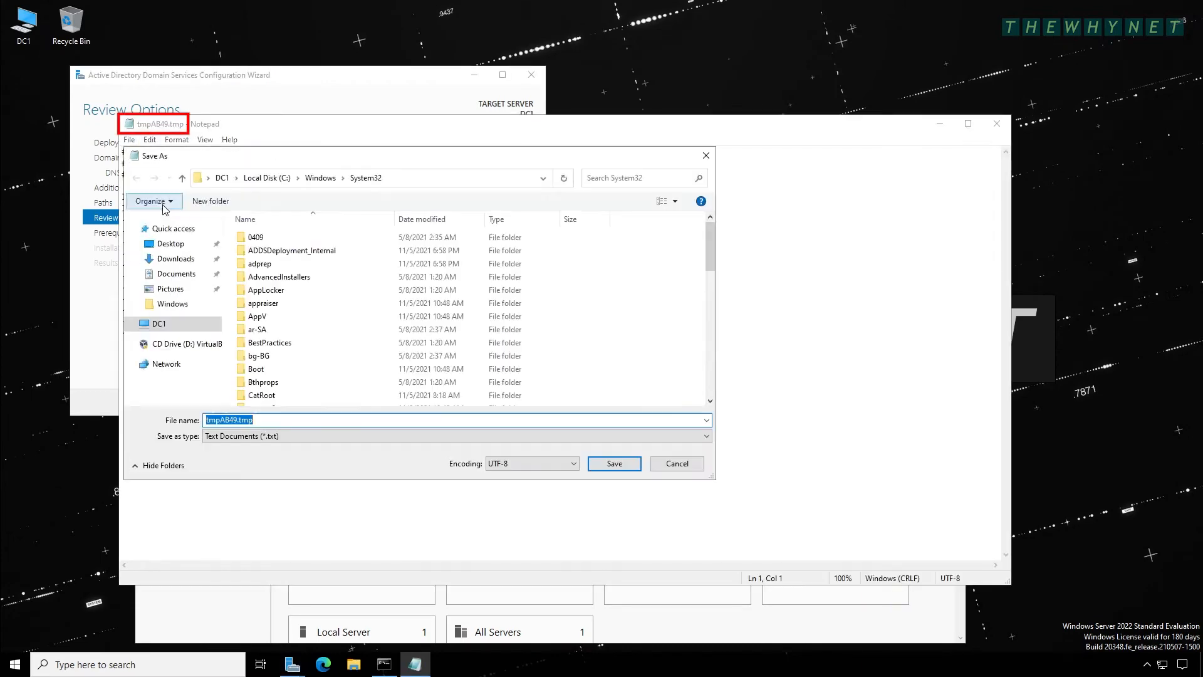
left_click(157, 323)
double_click(284, 378)
double_click(257, 285)
left_click(609, 467)
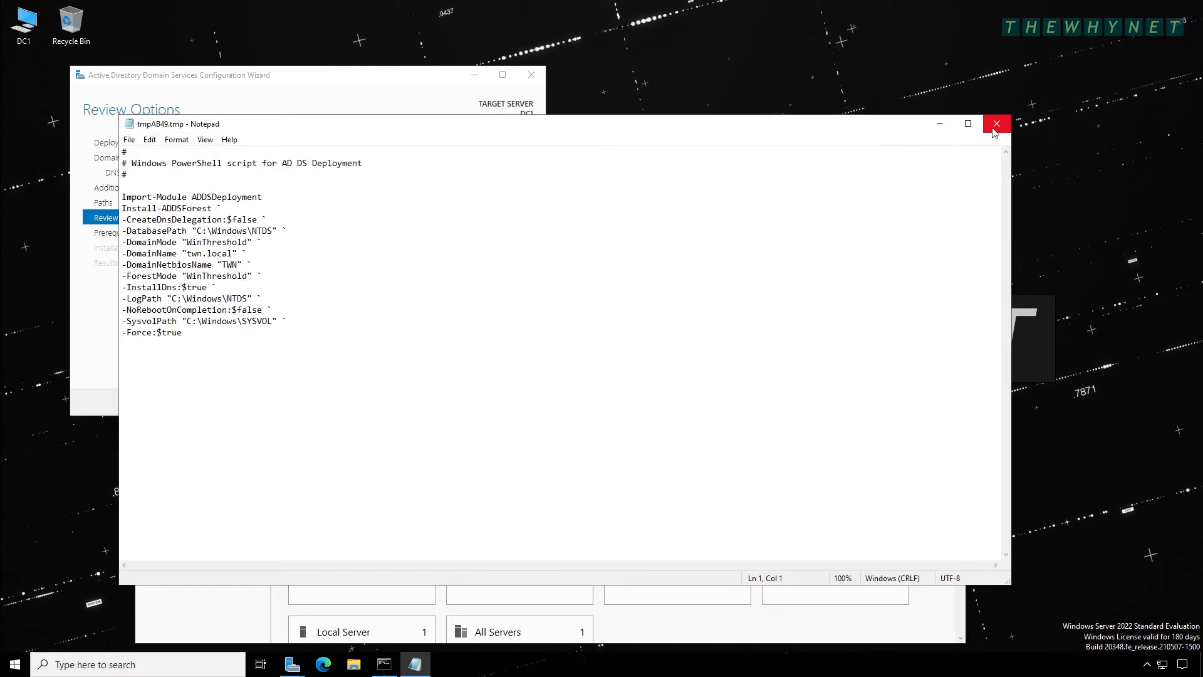
left_click(997, 124)
- Pass the prerequisites check and install AD DS, dismissing the sign-out warning
left_click(399, 402)
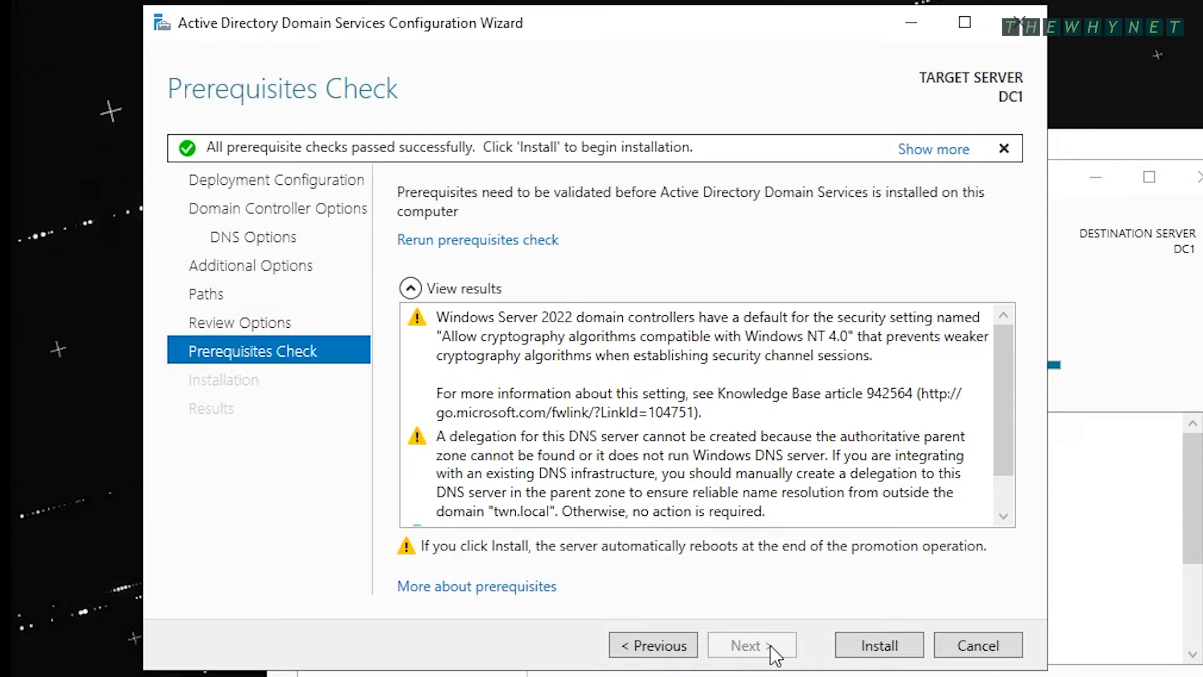
left_click(899, 648)
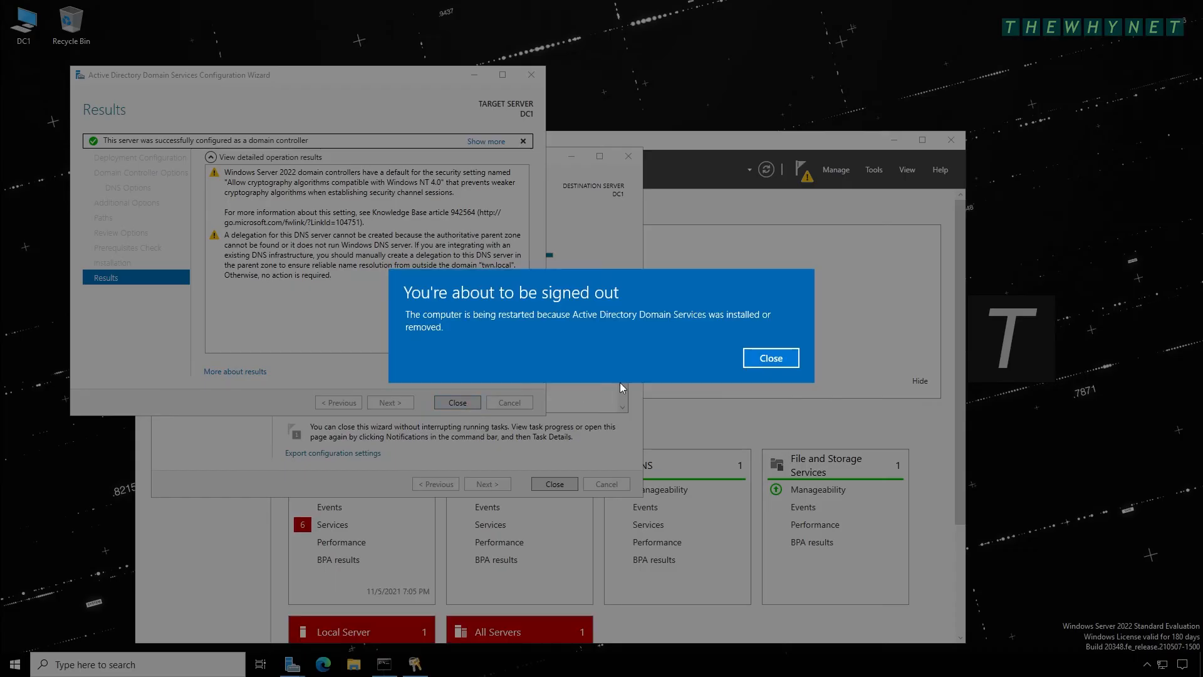
left_click(770, 358)
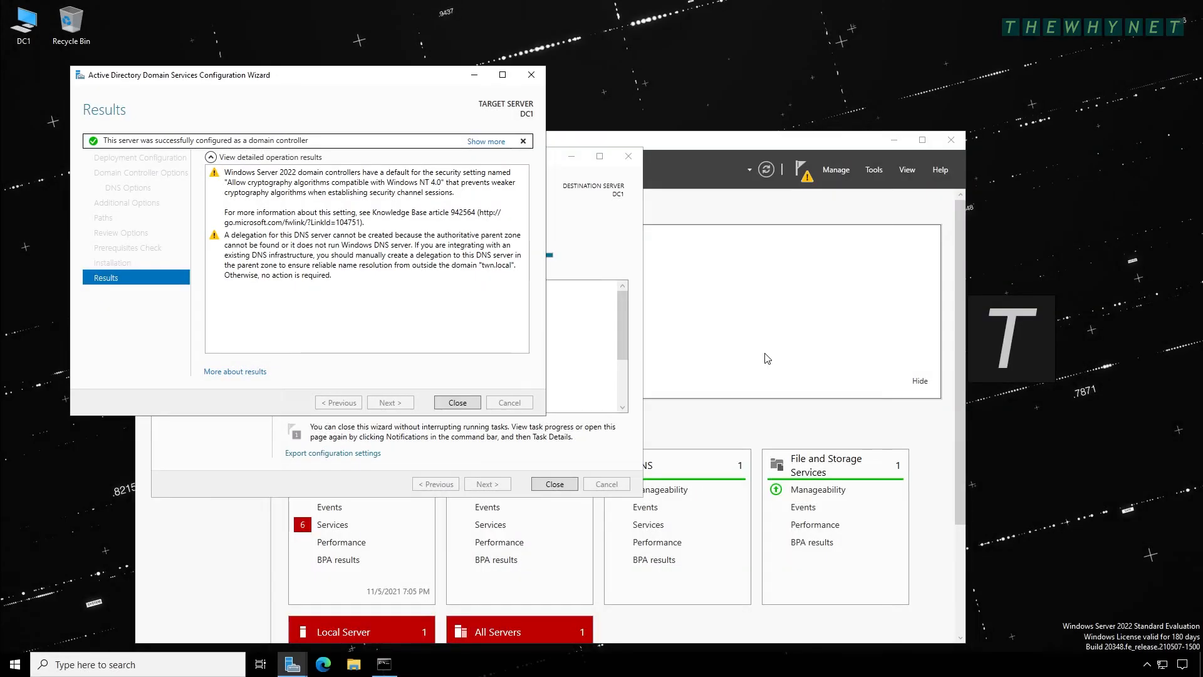
- Let the server restart and sign back in with the TWN domain administrator password
left_click(462, 405)
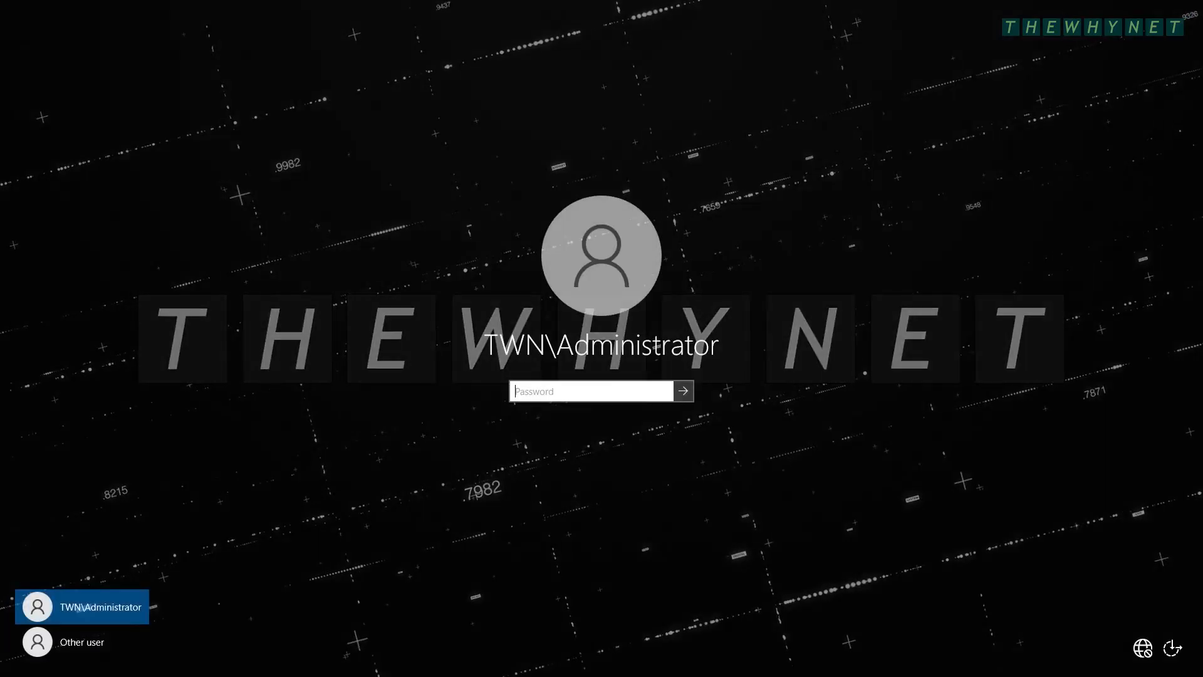
type("Pa$$w0rd")
key("Return")
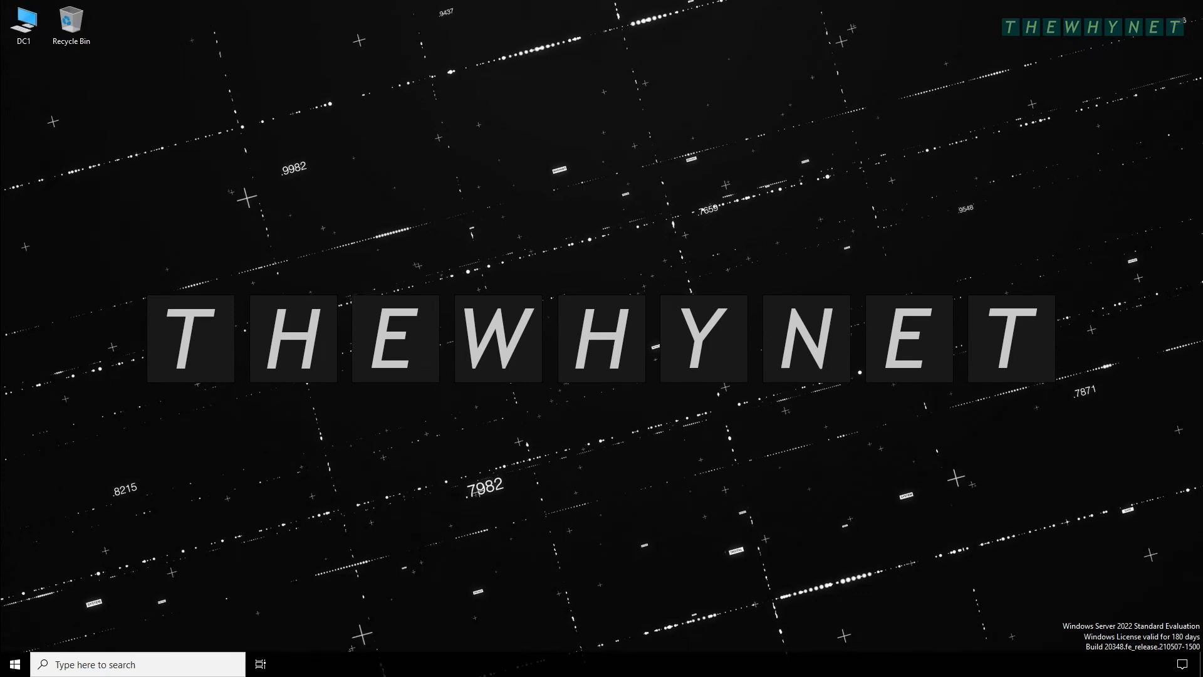
- Check address 10.0.0.10 with ipconfig and ping 8.8.8.8 in Command Prompt
key("super+r")
type("cmd")
key("Return")
type("ipconfig")
key("Return")
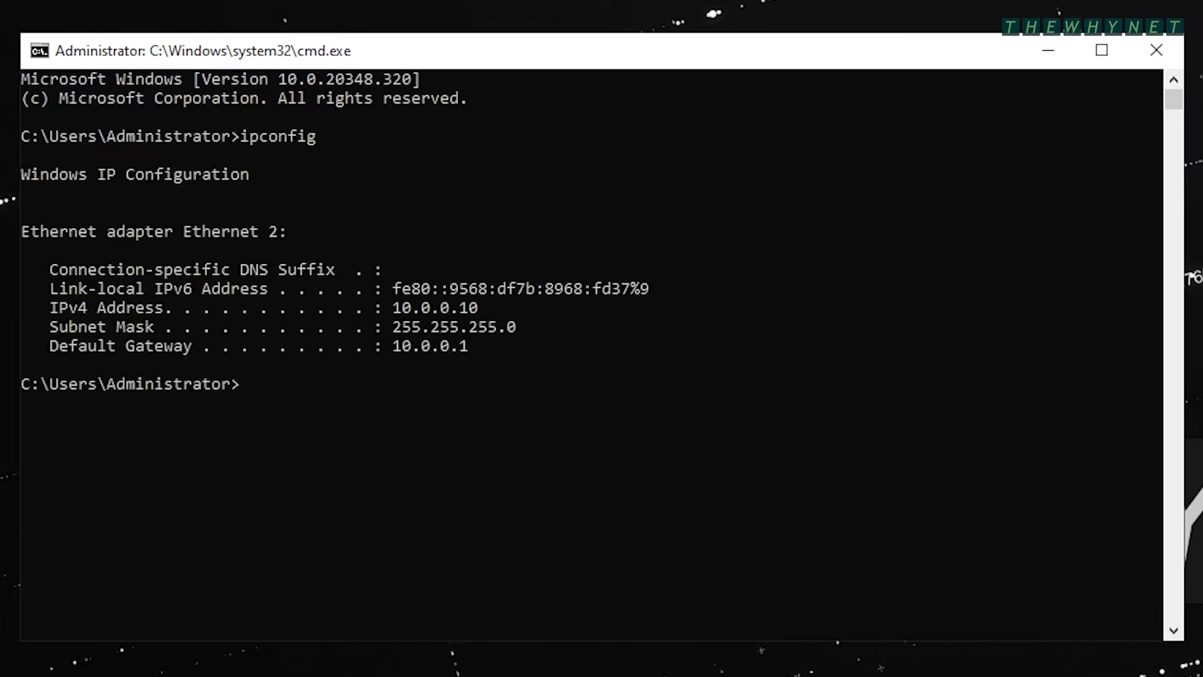
type("ping 8.8.8.8")
key("Return")
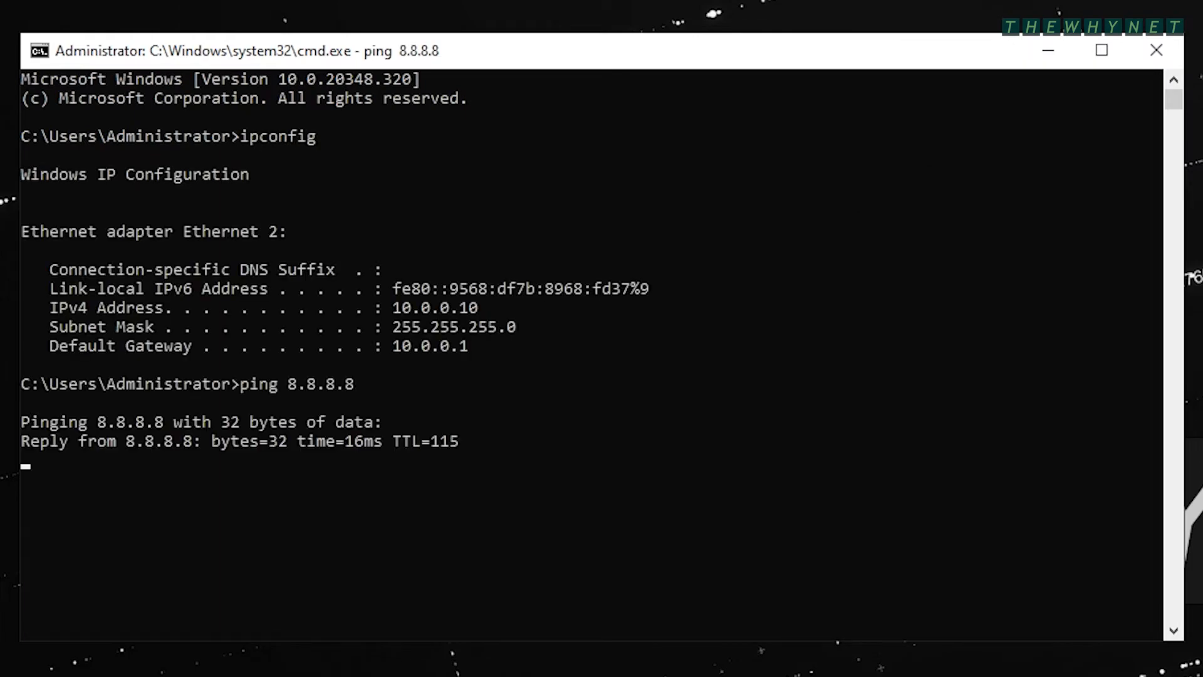
left_click(291, 664)
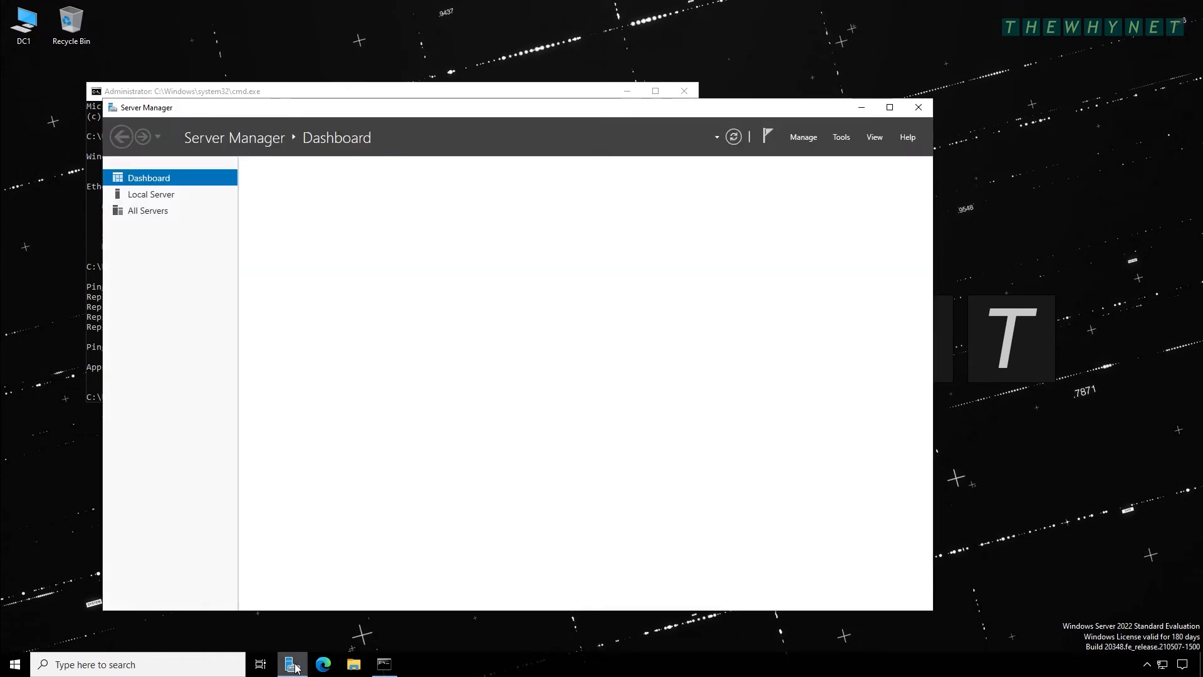
- Browse twn.local's Computers, Domain Controllers and Users containers in Active Directory Users and Computers
left_click(838, 139)
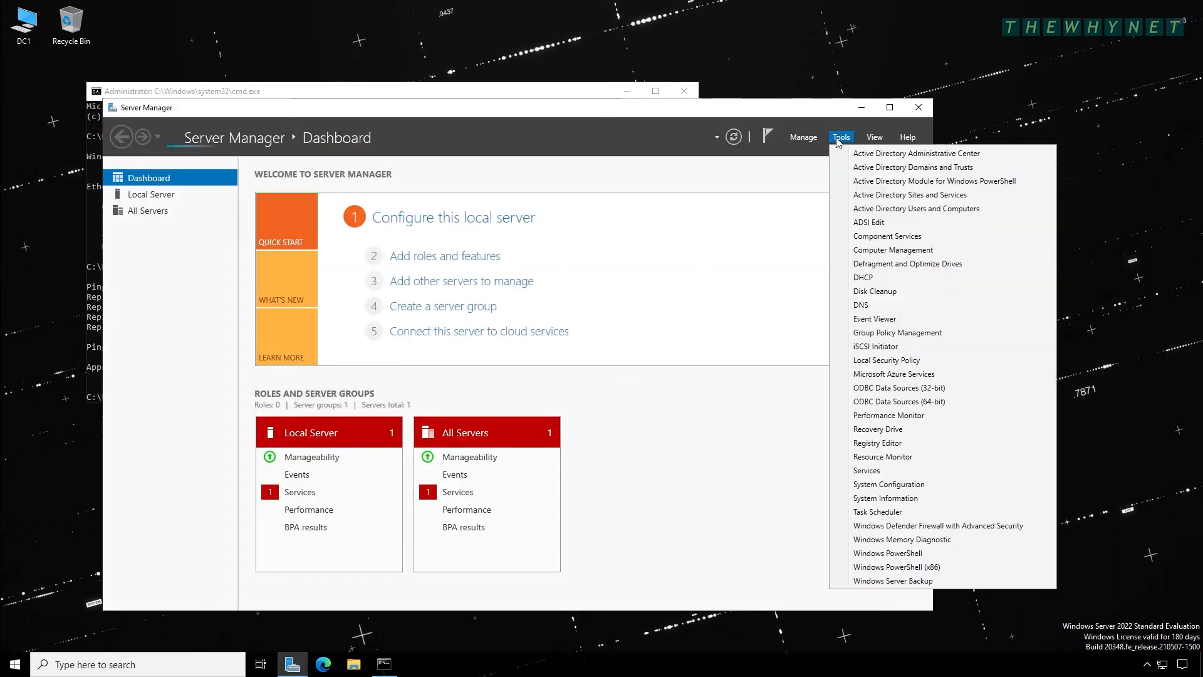
left_click(886, 209)
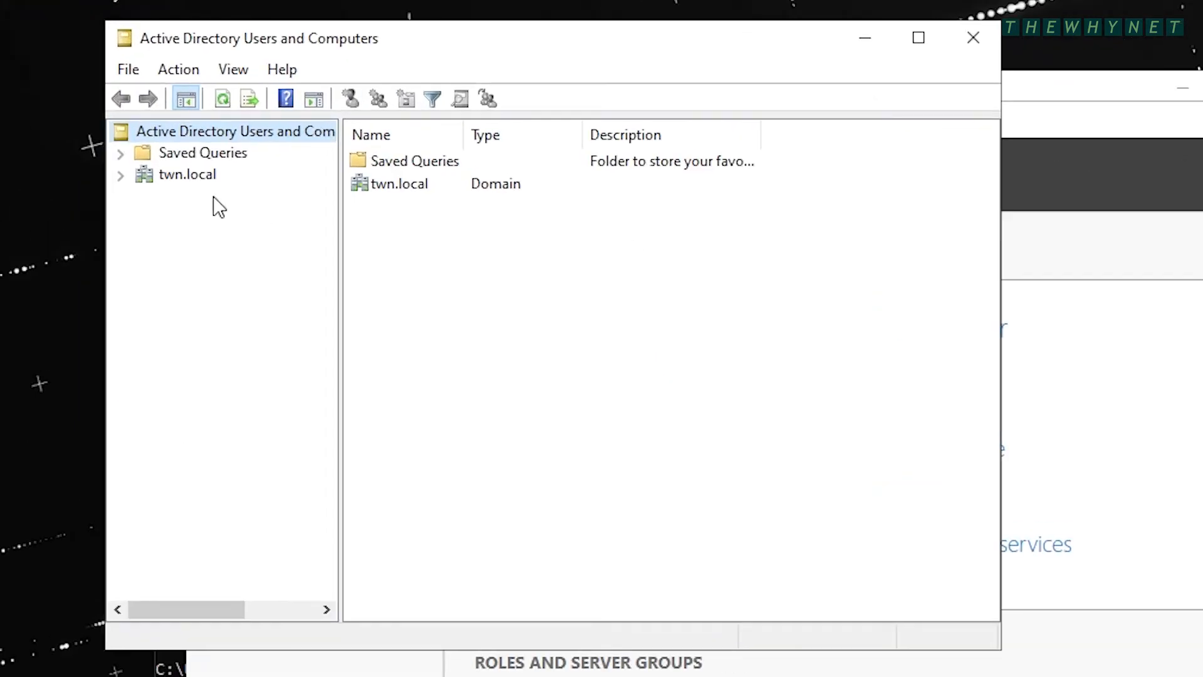
left_click(187, 176)
left_click(120, 175)
left_click(173, 220)
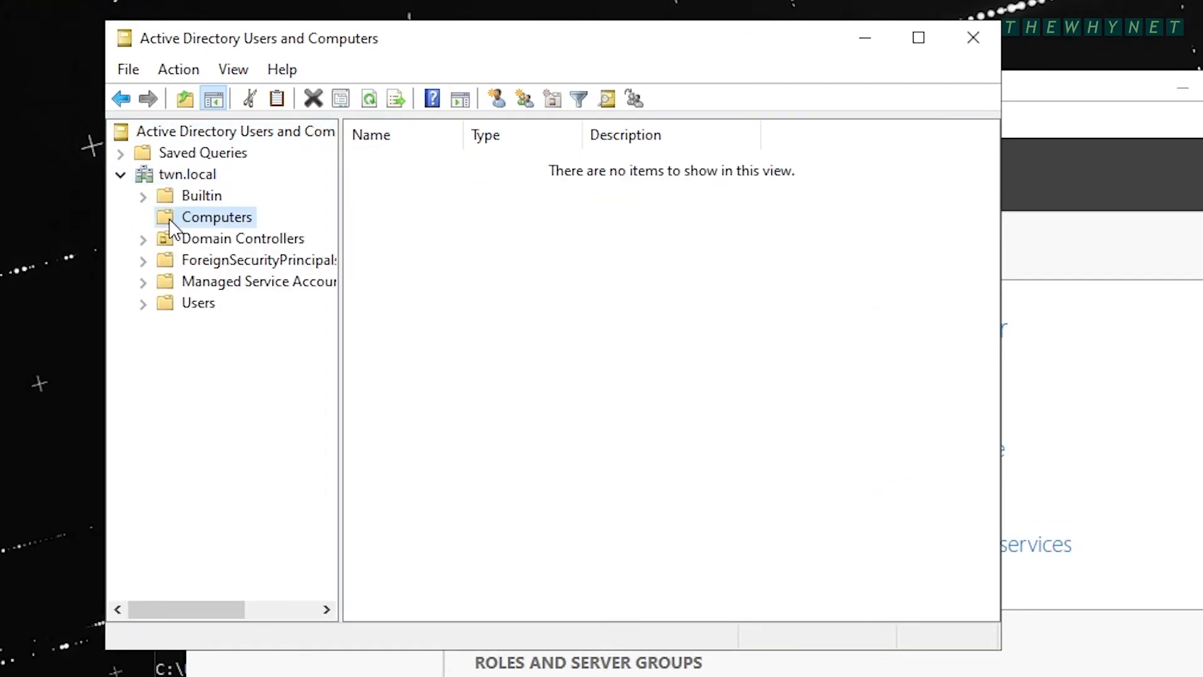
left_click(166, 242)
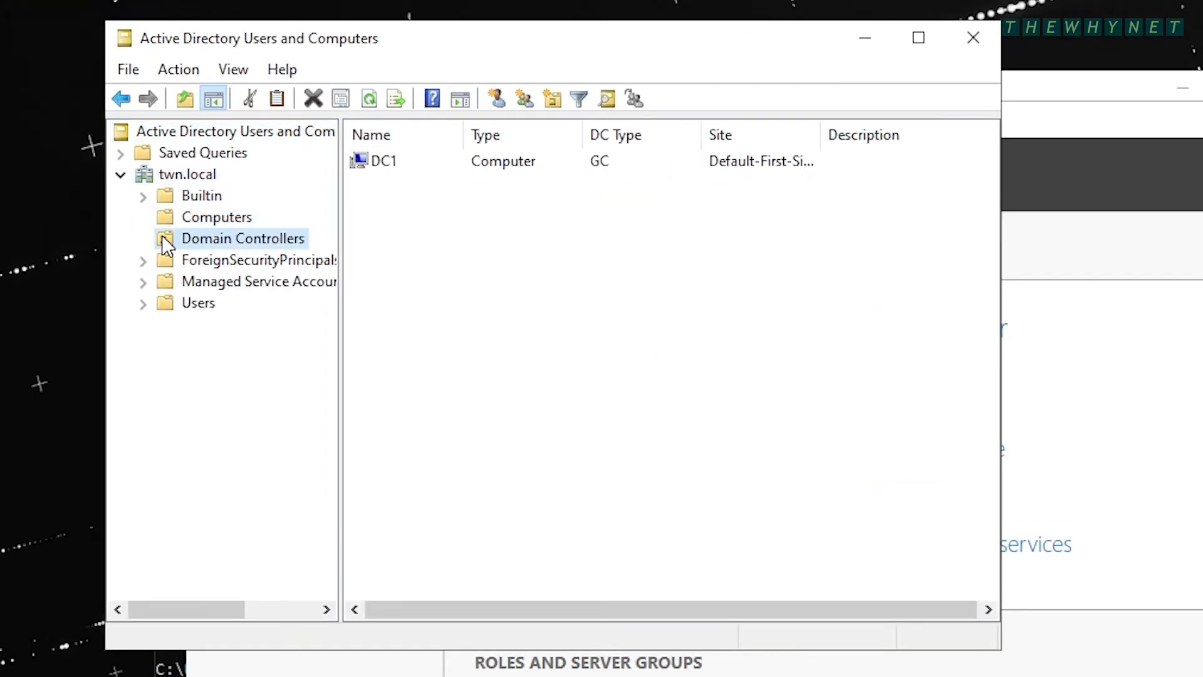
left_click(166, 305)
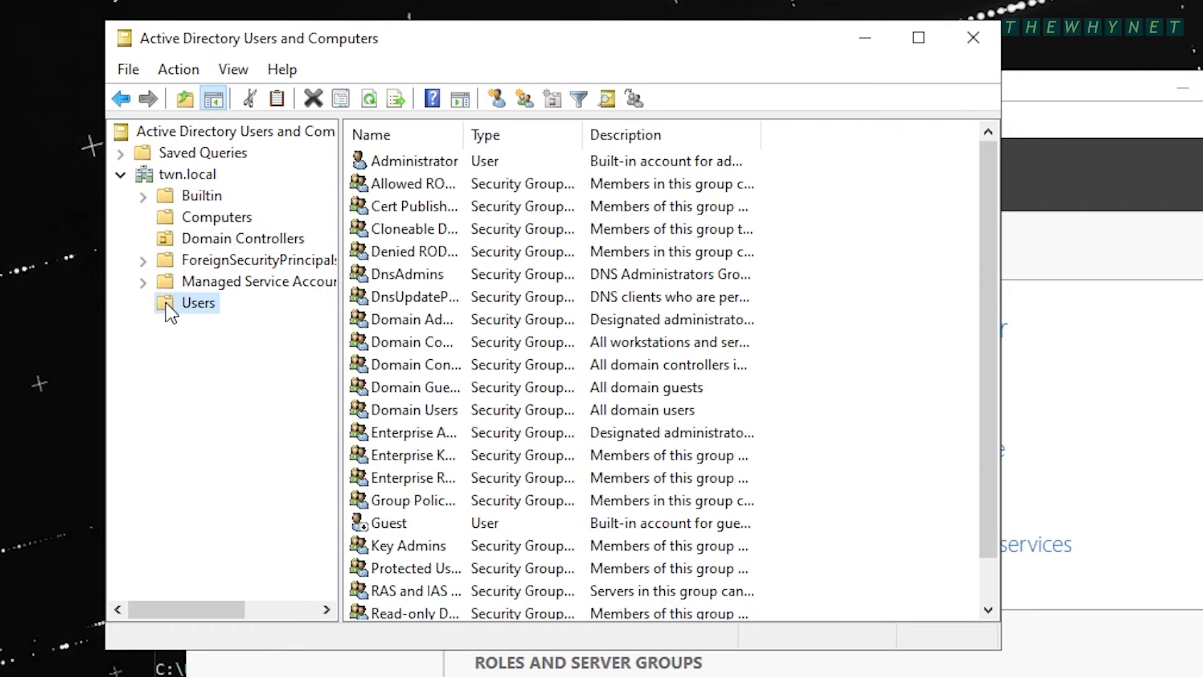
double_click(463, 135)
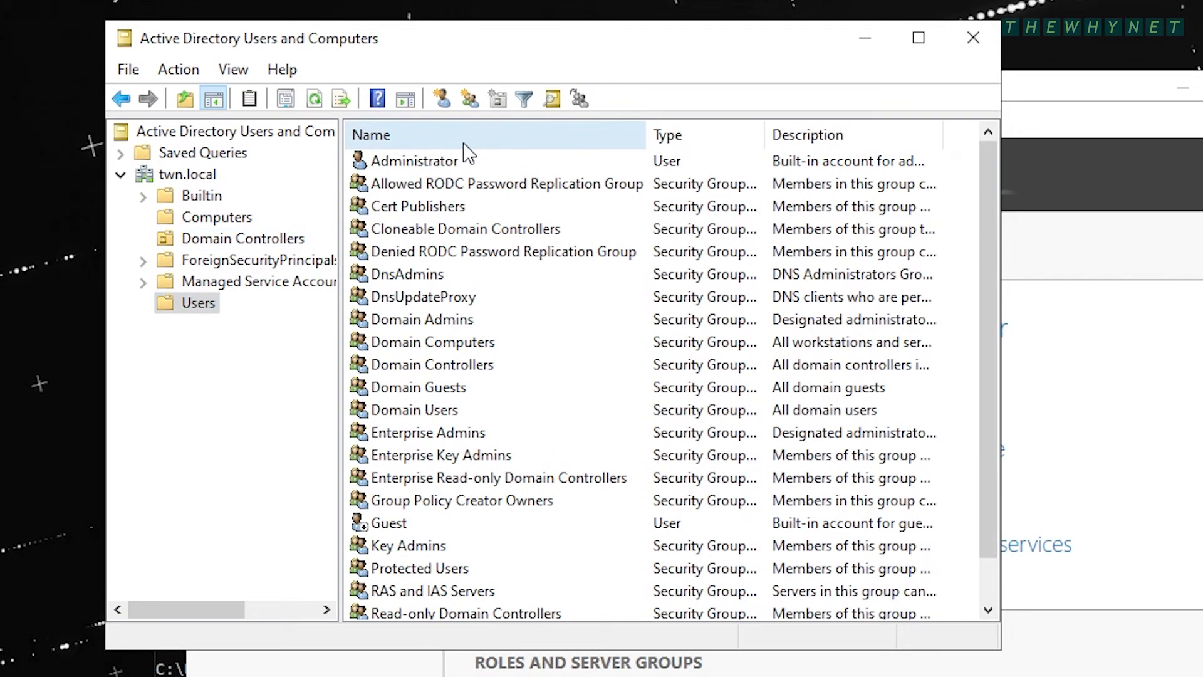
left_click(441, 163)
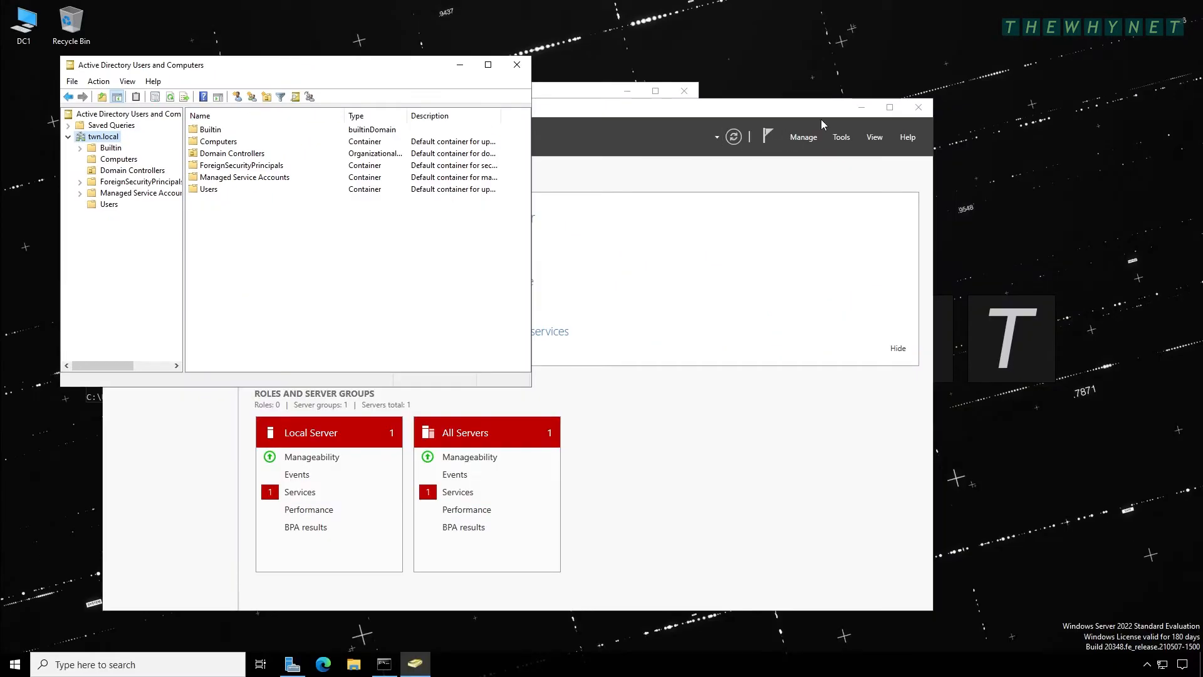
left_click(821, 119)
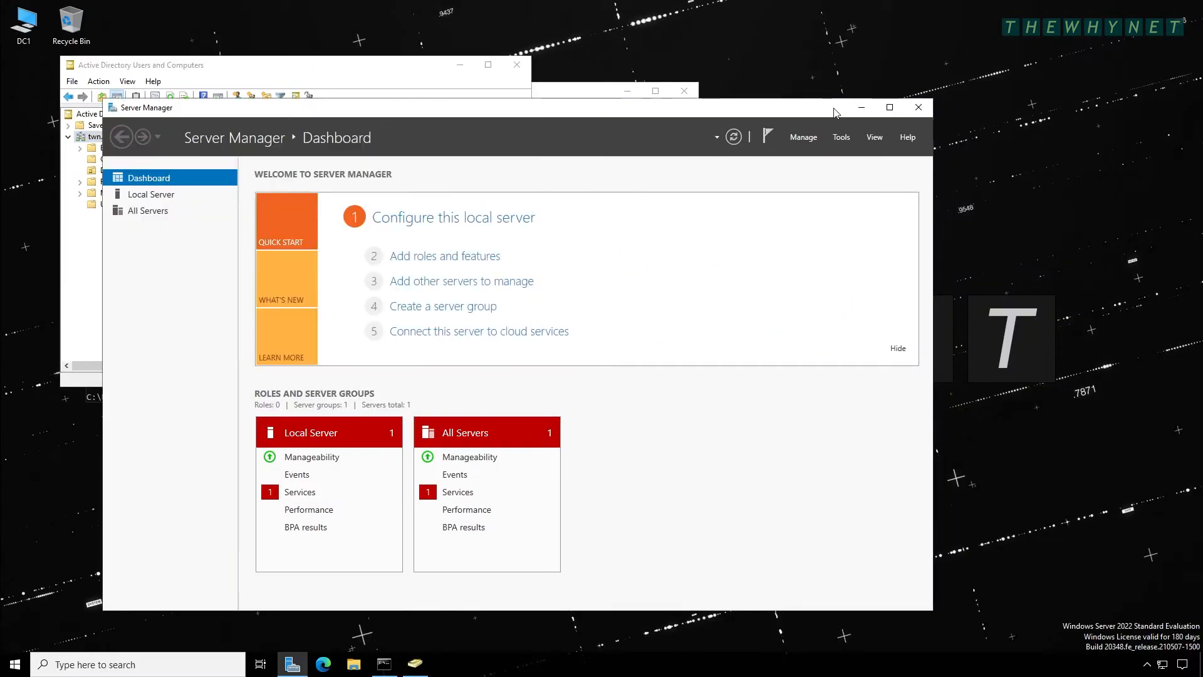
left_click(838, 136)
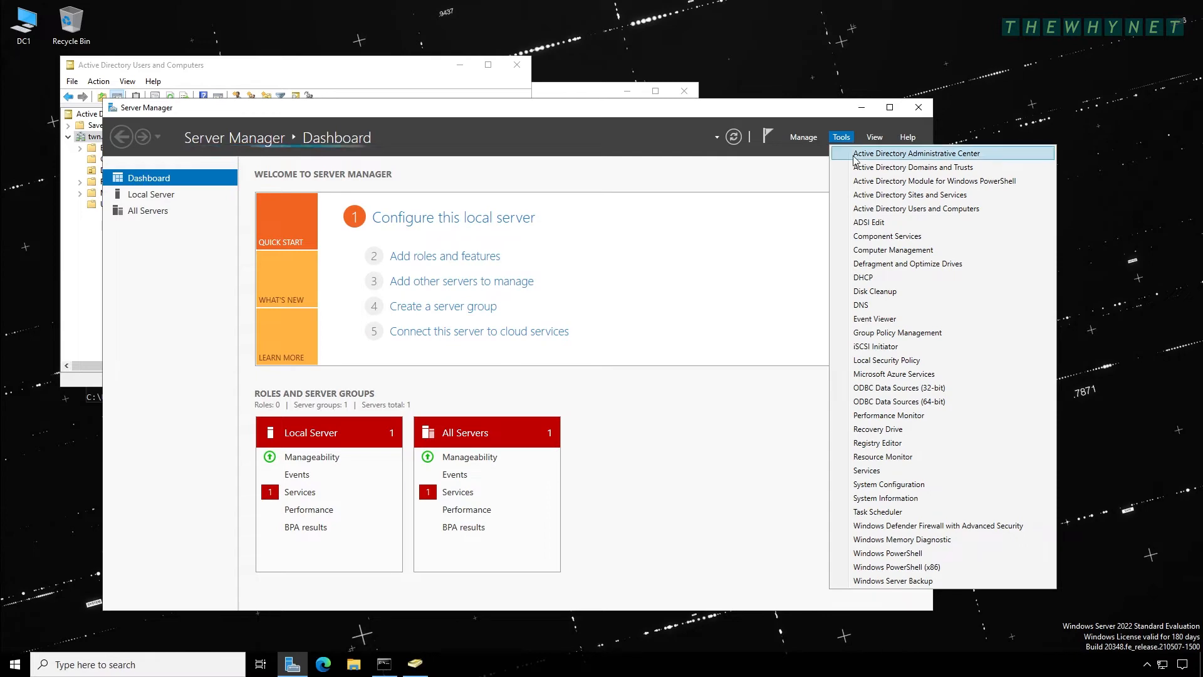
left_click(890, 167)
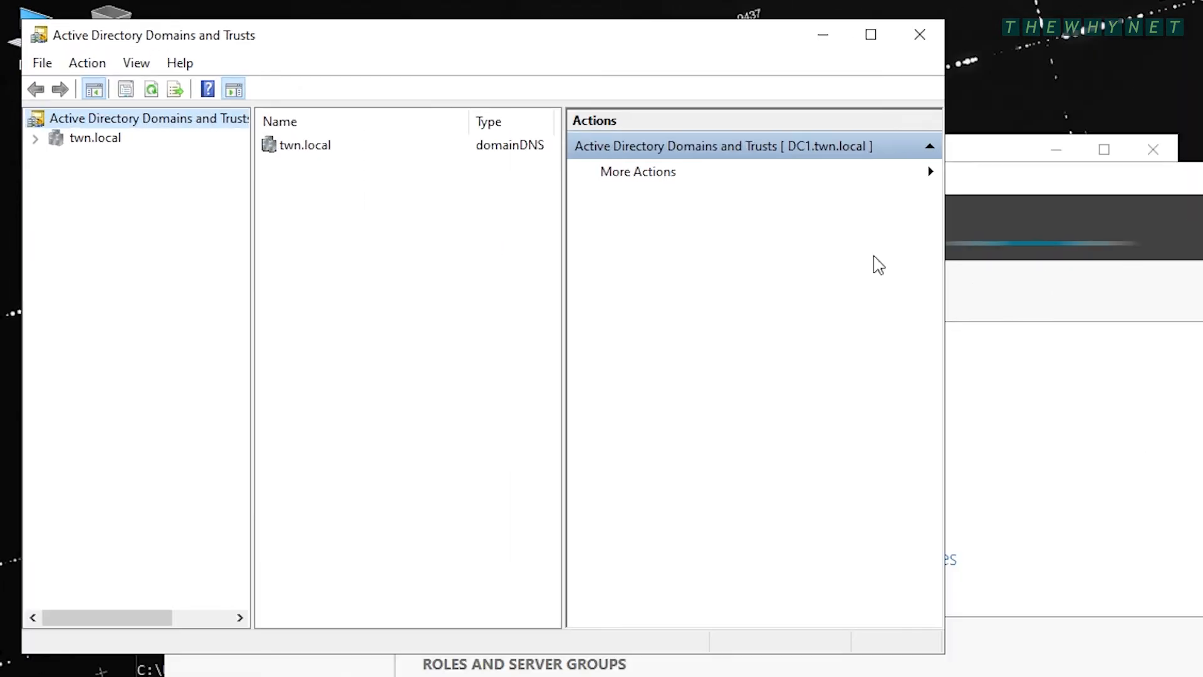
left_click(94, 139)
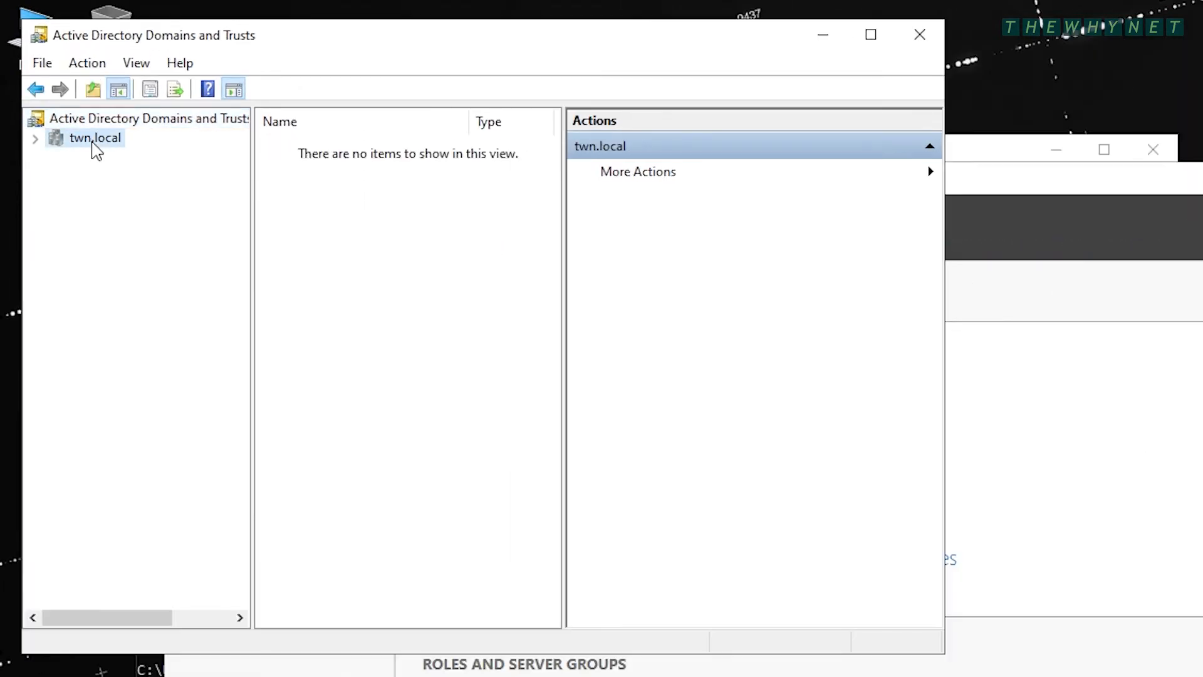
right_click(93, 140)
left_click(157, 180)
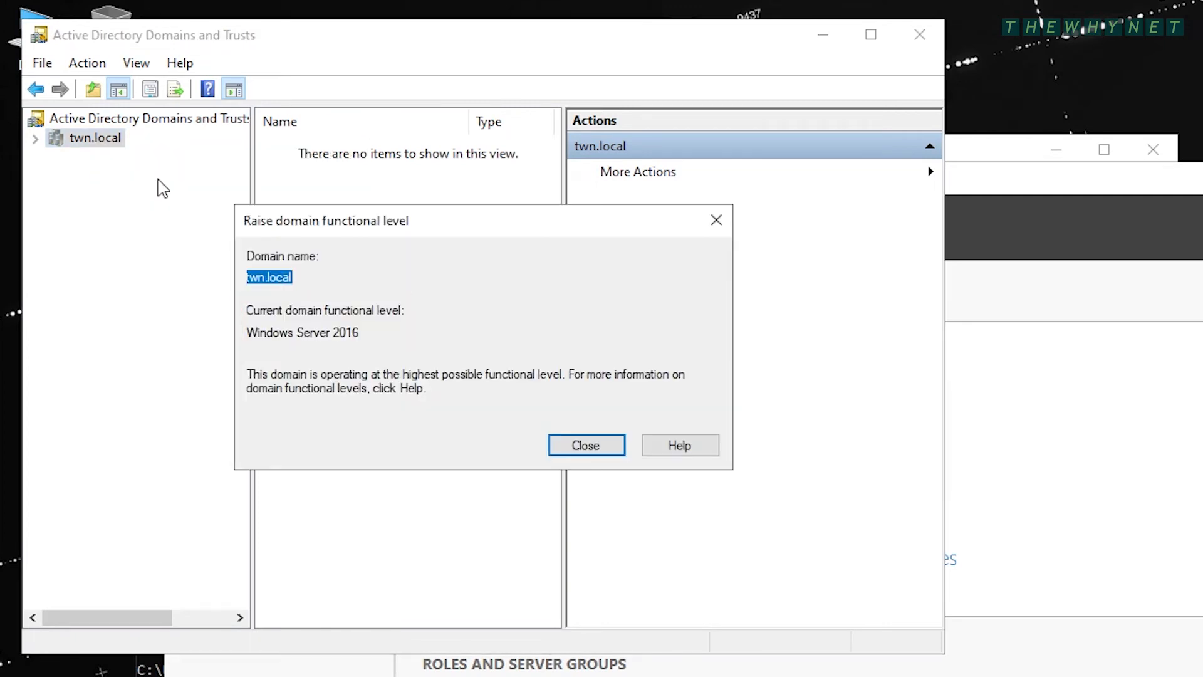
key("Escape")
left_click(134, 120)
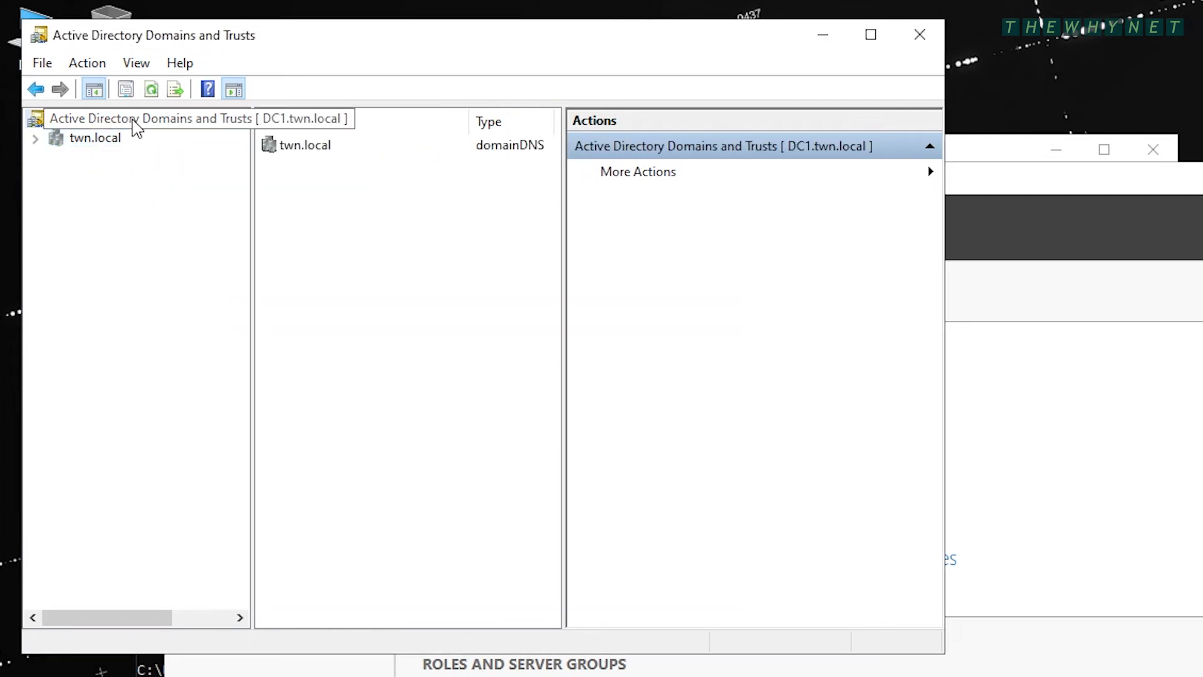
right_click(133, 120)
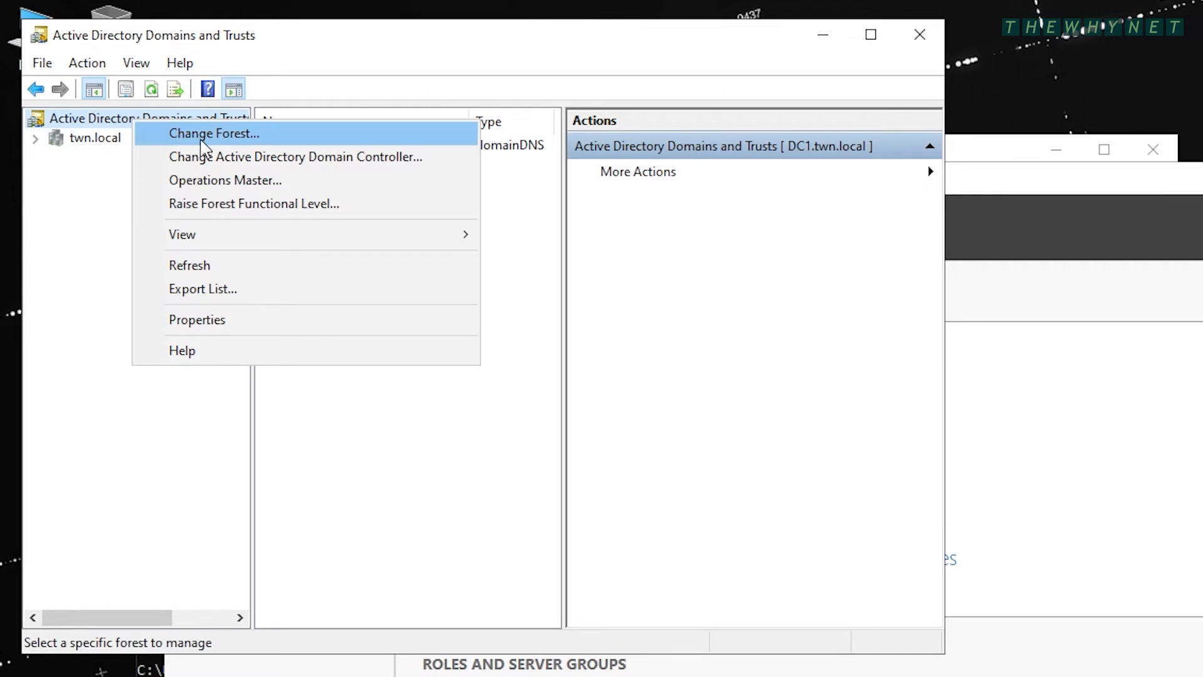
left_click(269, 206)
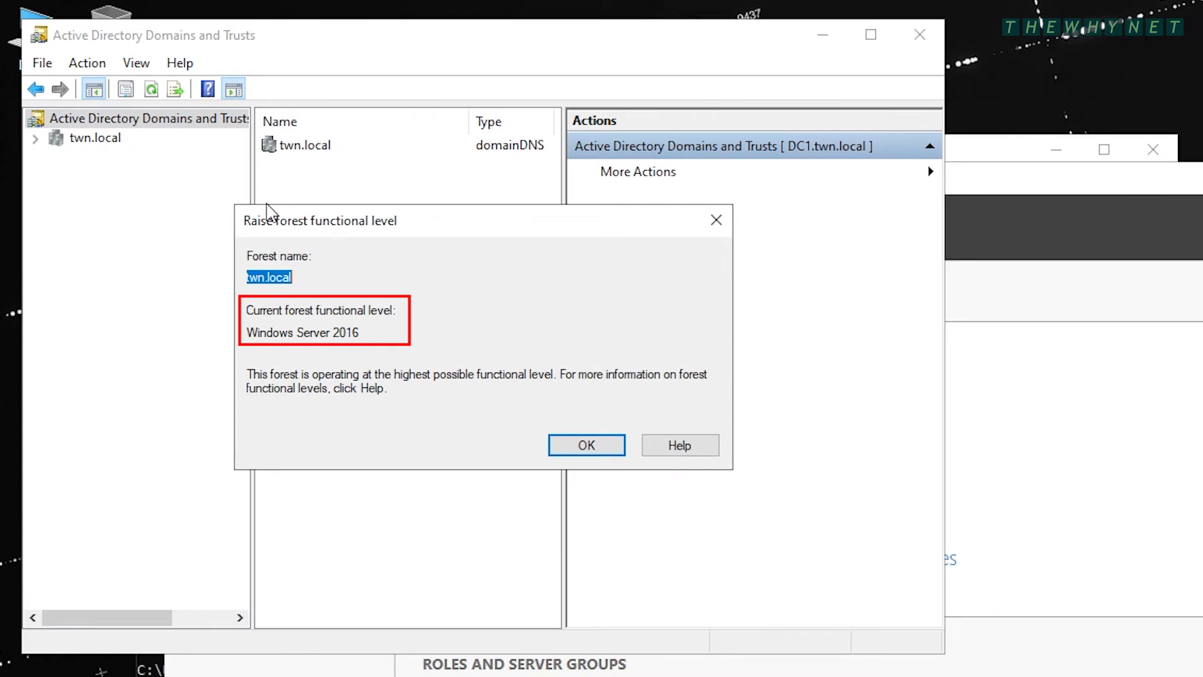
key("Return")
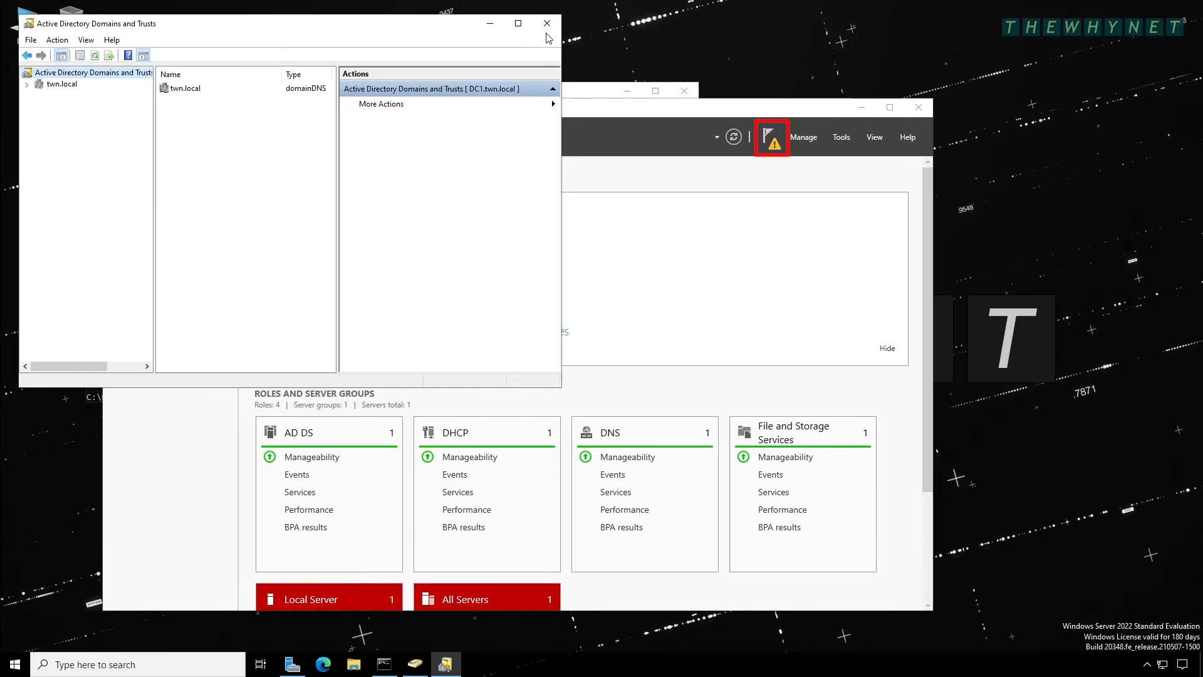
left_click(919, 35)
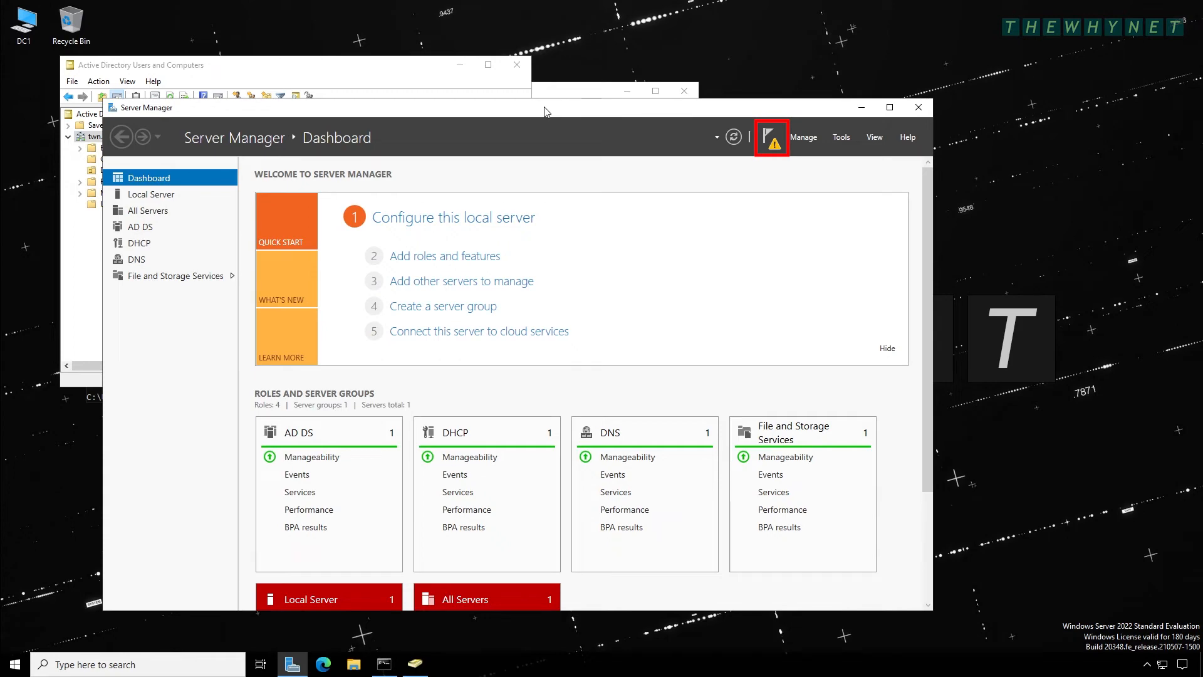
- Run Complete DHCP configuration from notifications, committing authorization with administrator credentials
left_click(773, 143)
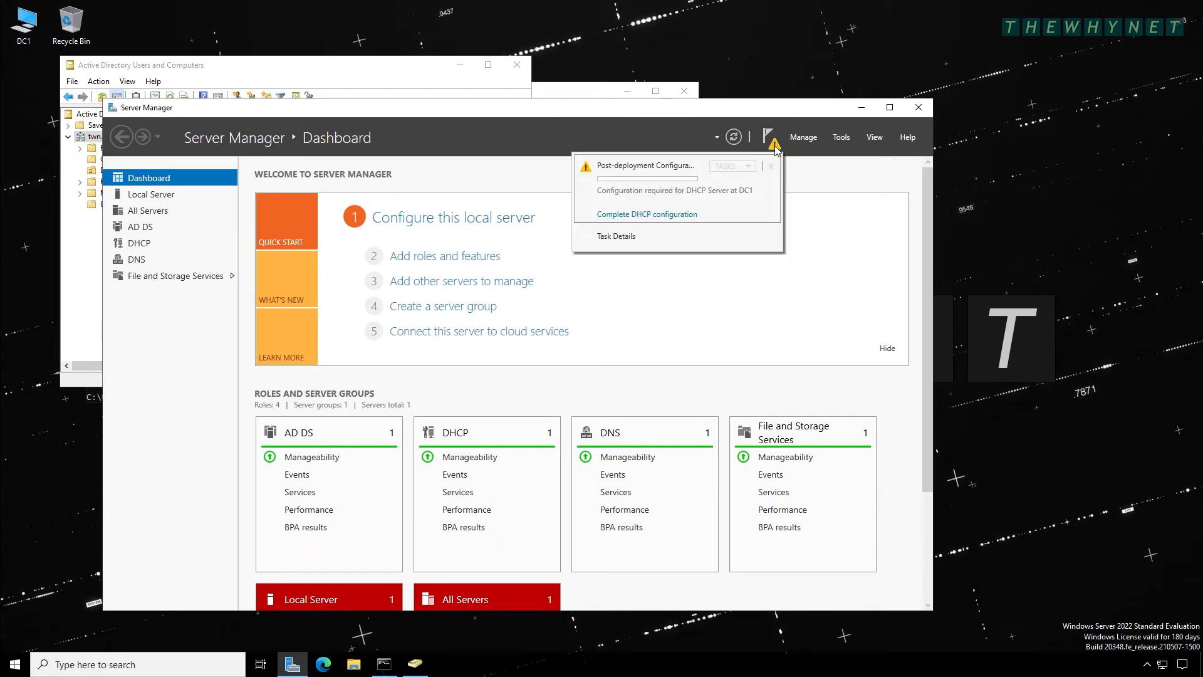
left_click(651, 214)
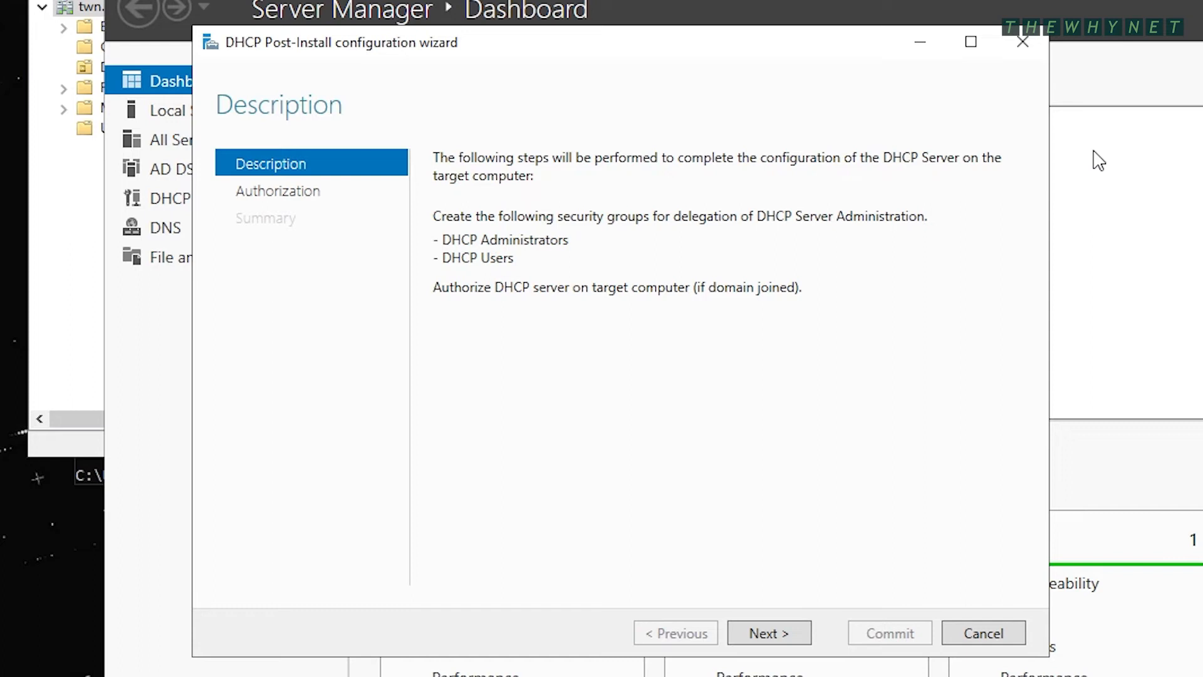
left_click(782, 643)
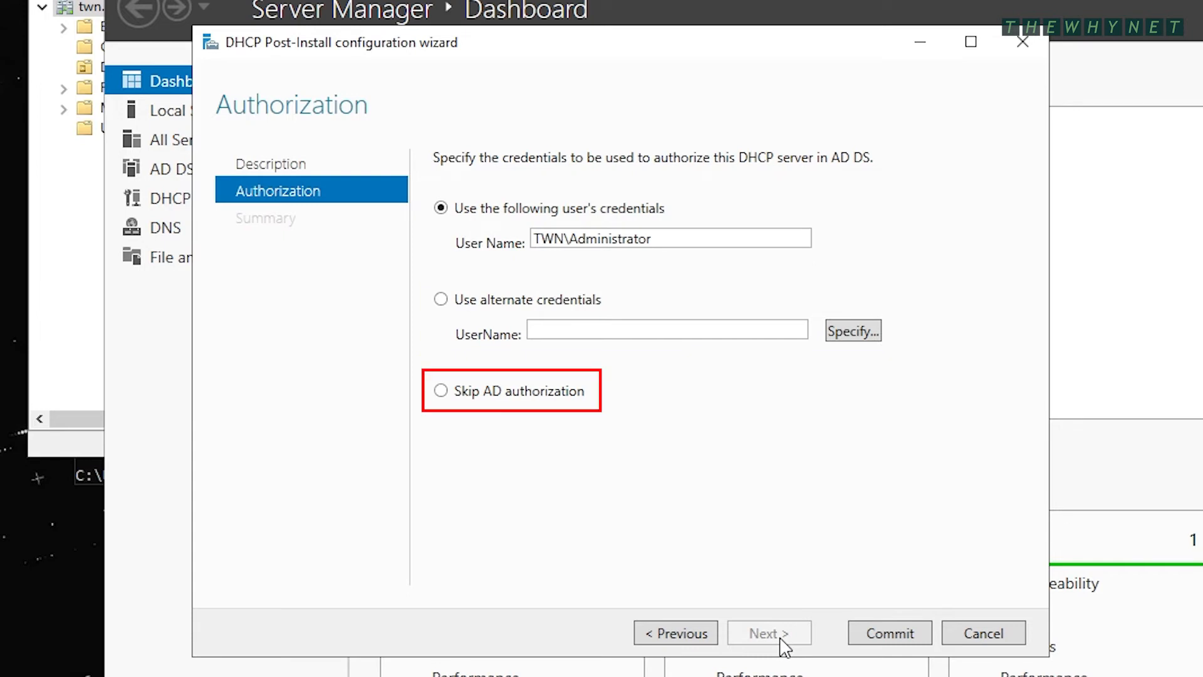
left_click(891, 634)
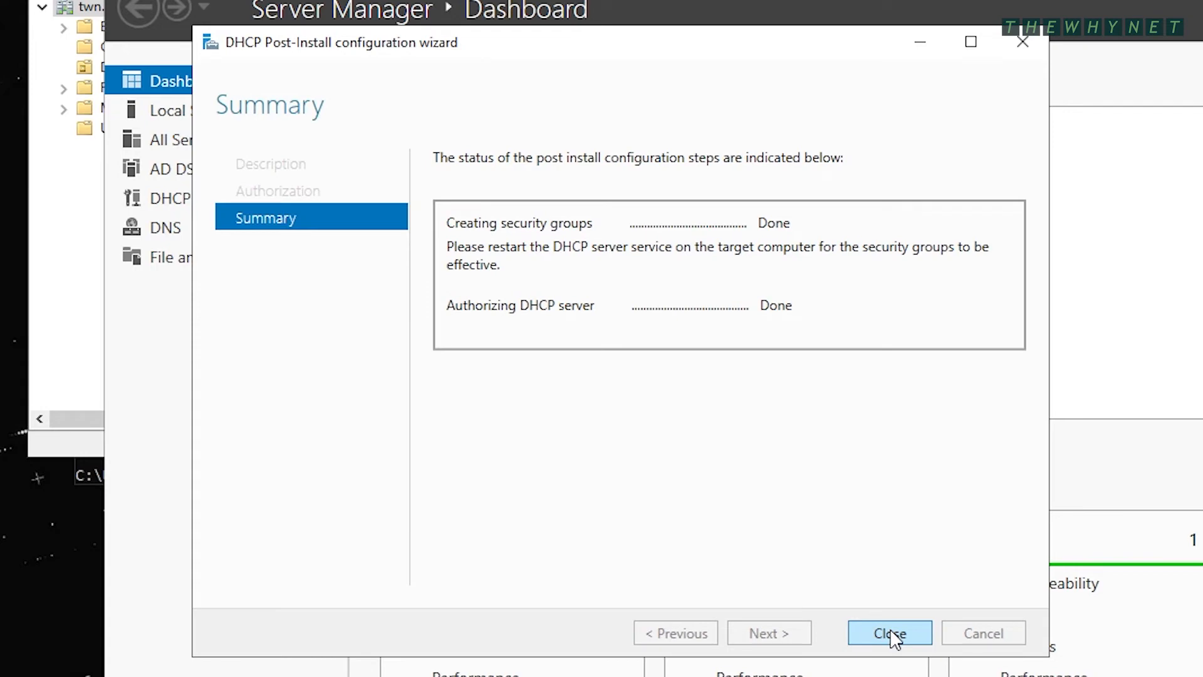
left_click(891, 634)
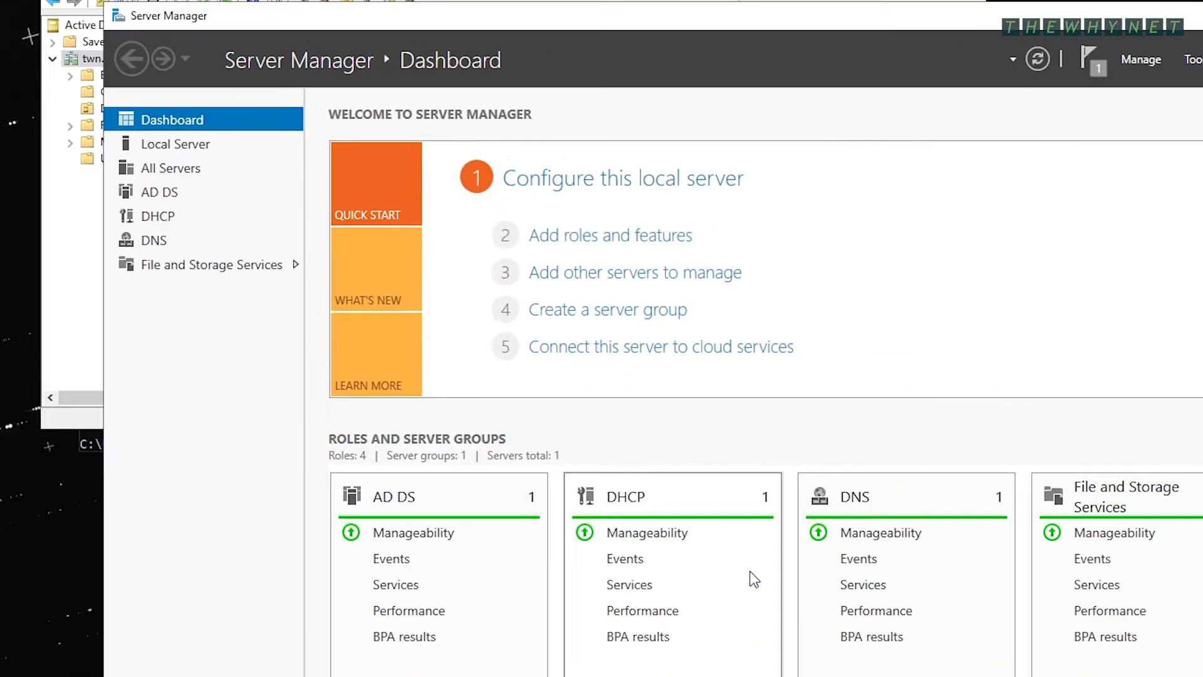
- Launch the DHCP console from Server Manager's Tools menu and widen its tree pane
left_click(156, 198)
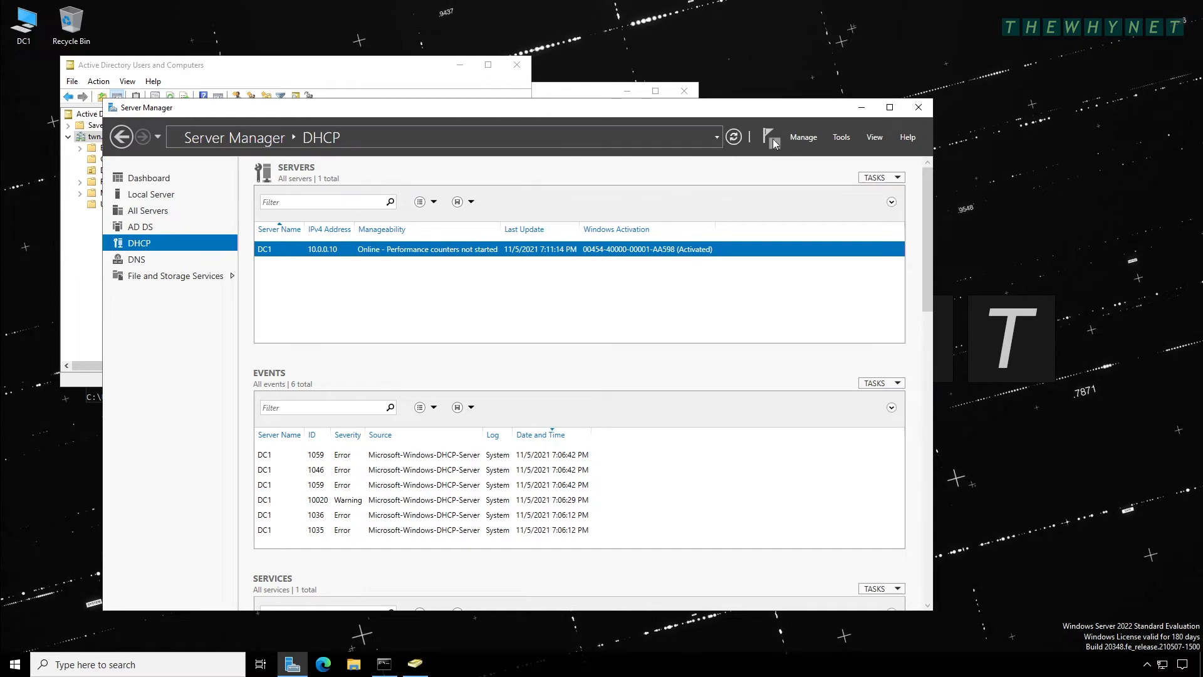
left_click(843, 137)
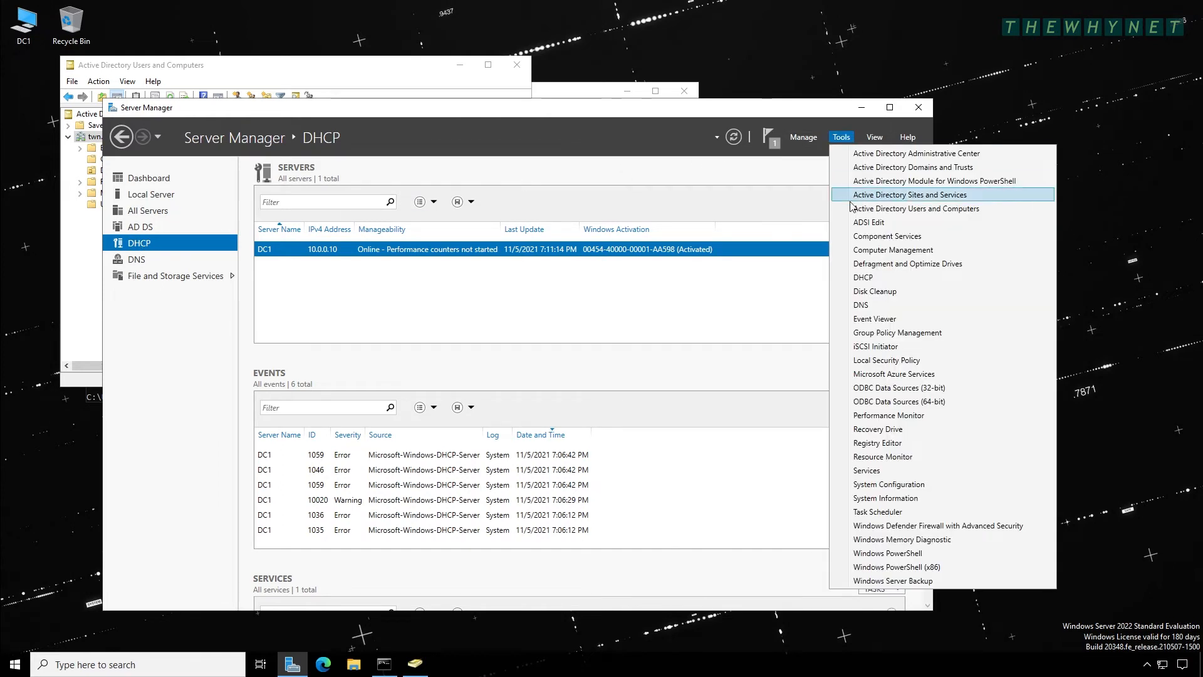
left_click(892, 281)
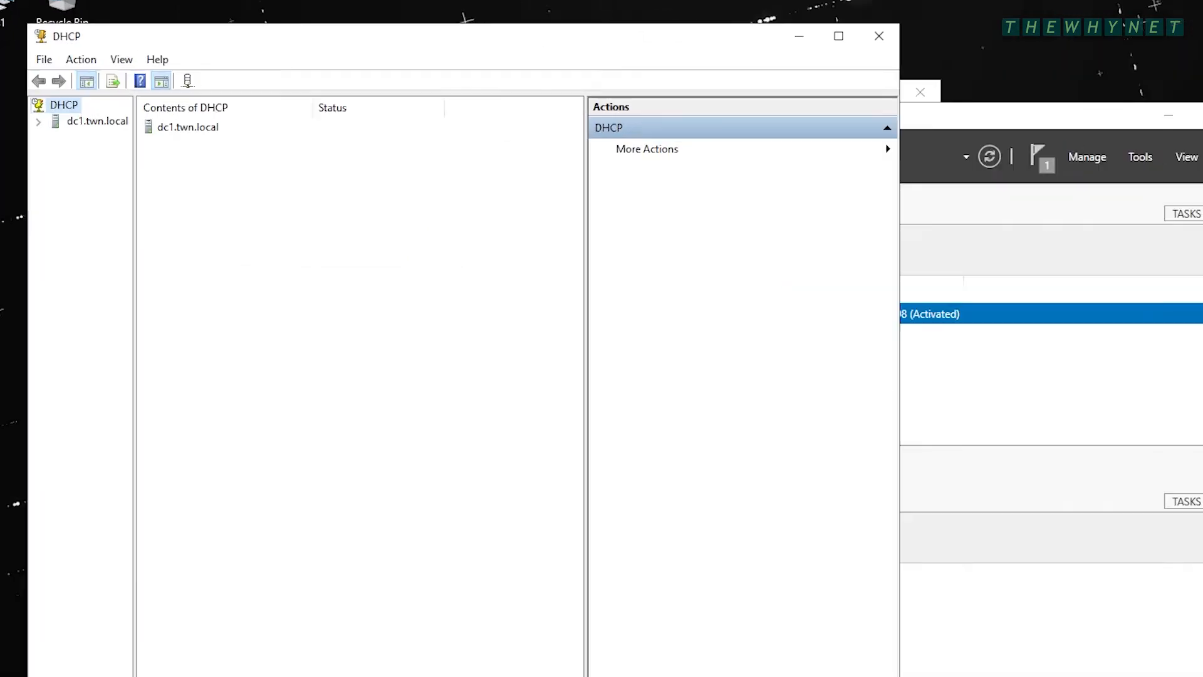
left_click_drag(133, 263, 221, 263)
- Expand dc1.twn.local down to IPv4 and bring up the IPv4 node's context menu
left_click(39, 121)
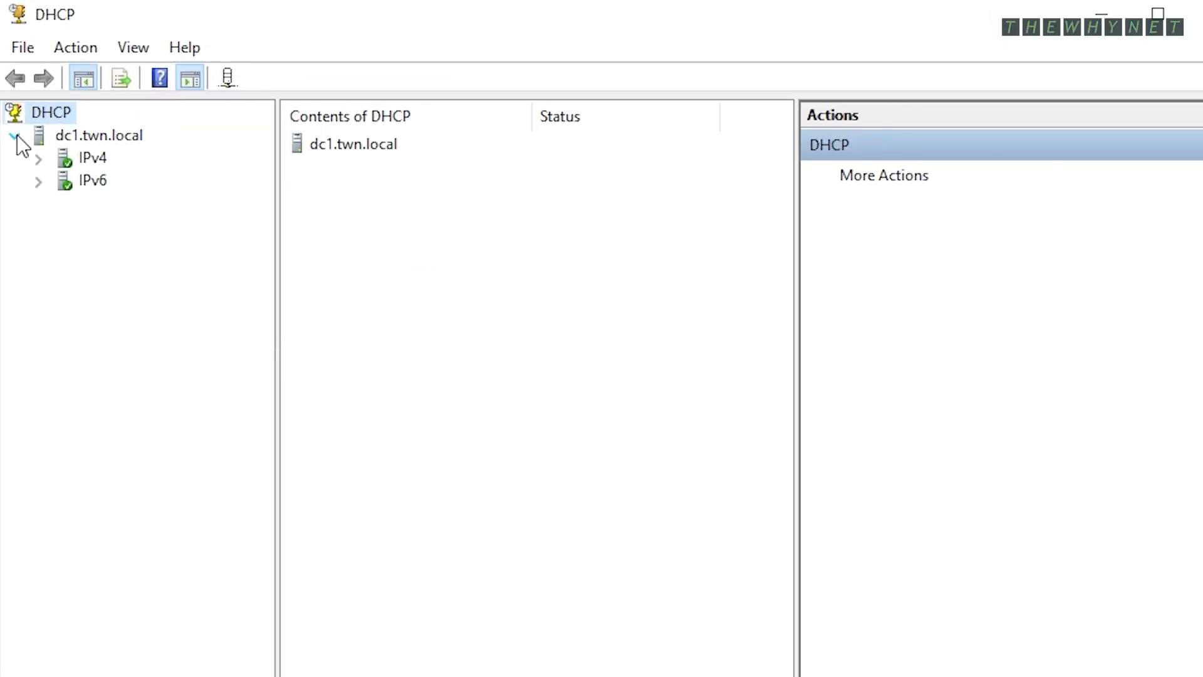
left_click(37, 159)
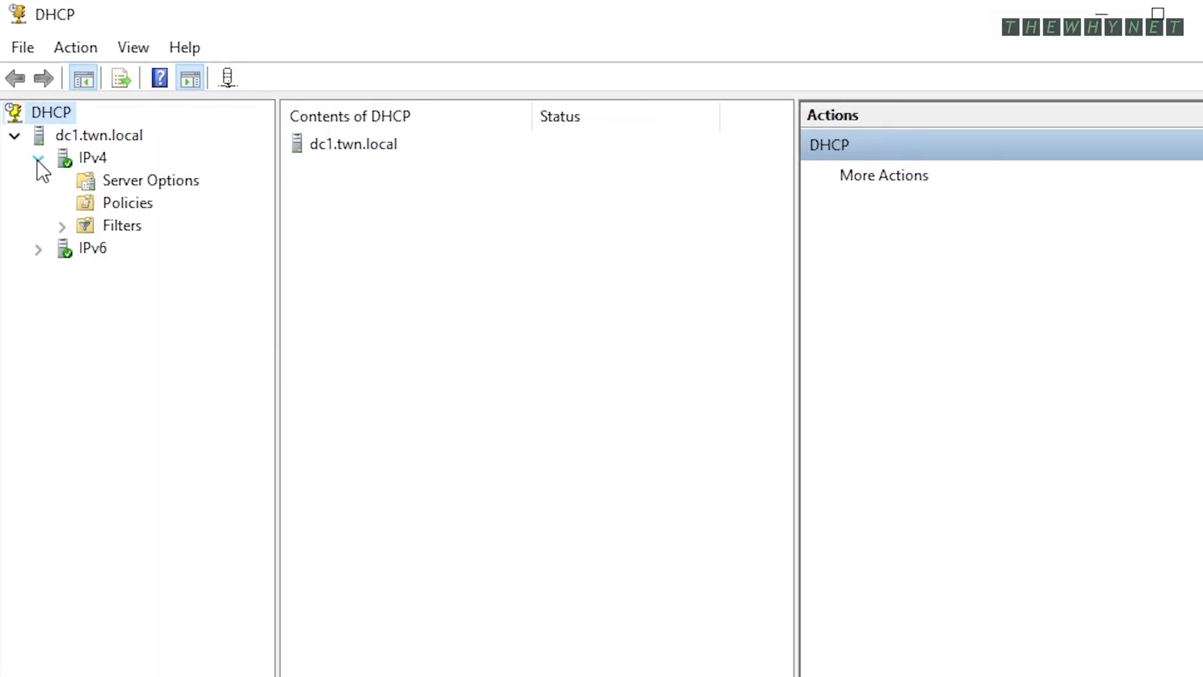
left_click(86, 178)
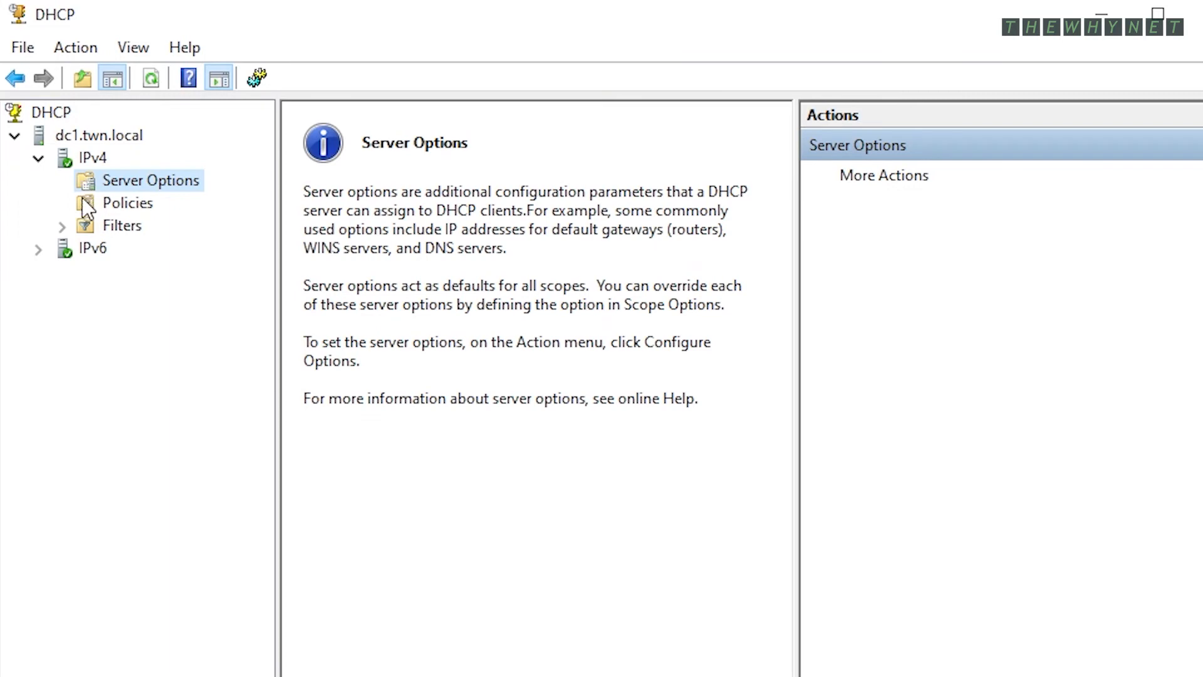
left_click(62, 226)
left_click(63, 161)
right_click(65, 168)
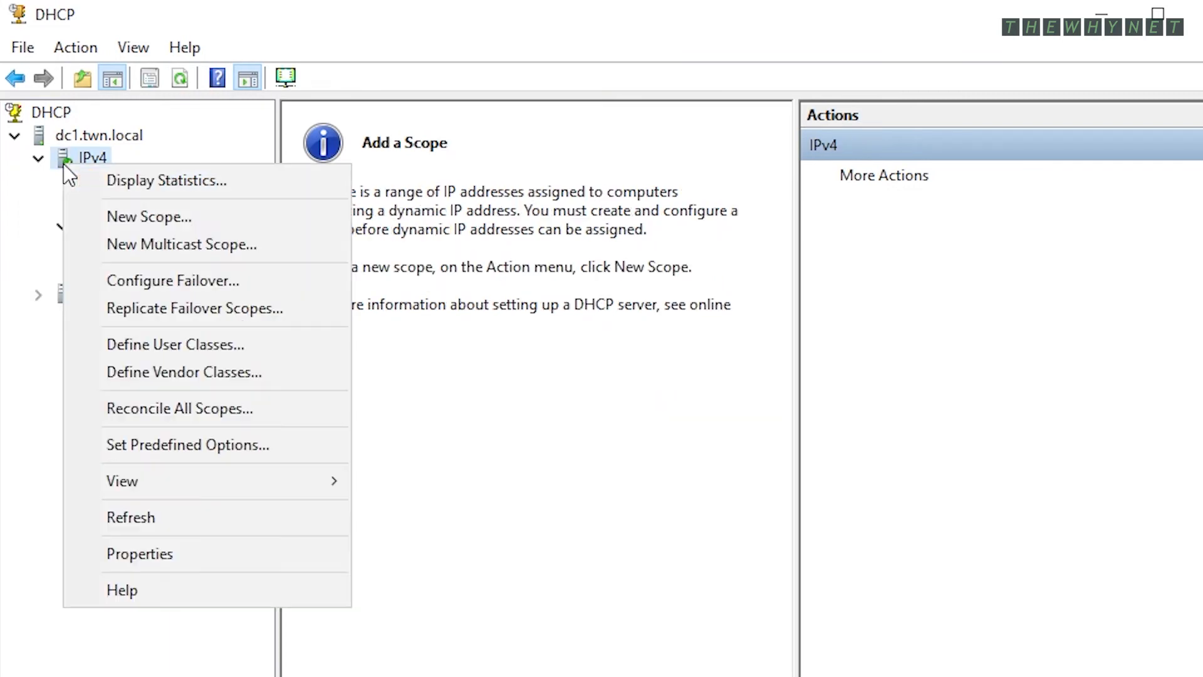
- Start the New Scope Wizard and name the scope 'Main Scope 10.0.0'
left_click(156, 216)
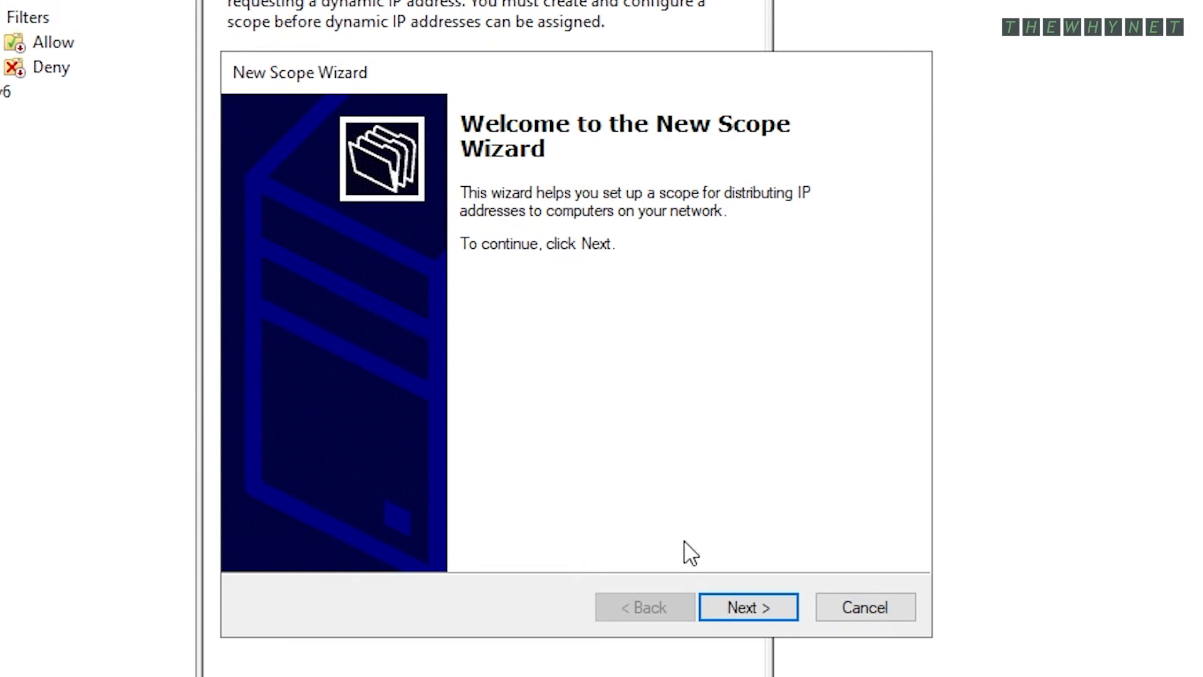
left_click(764, 624)
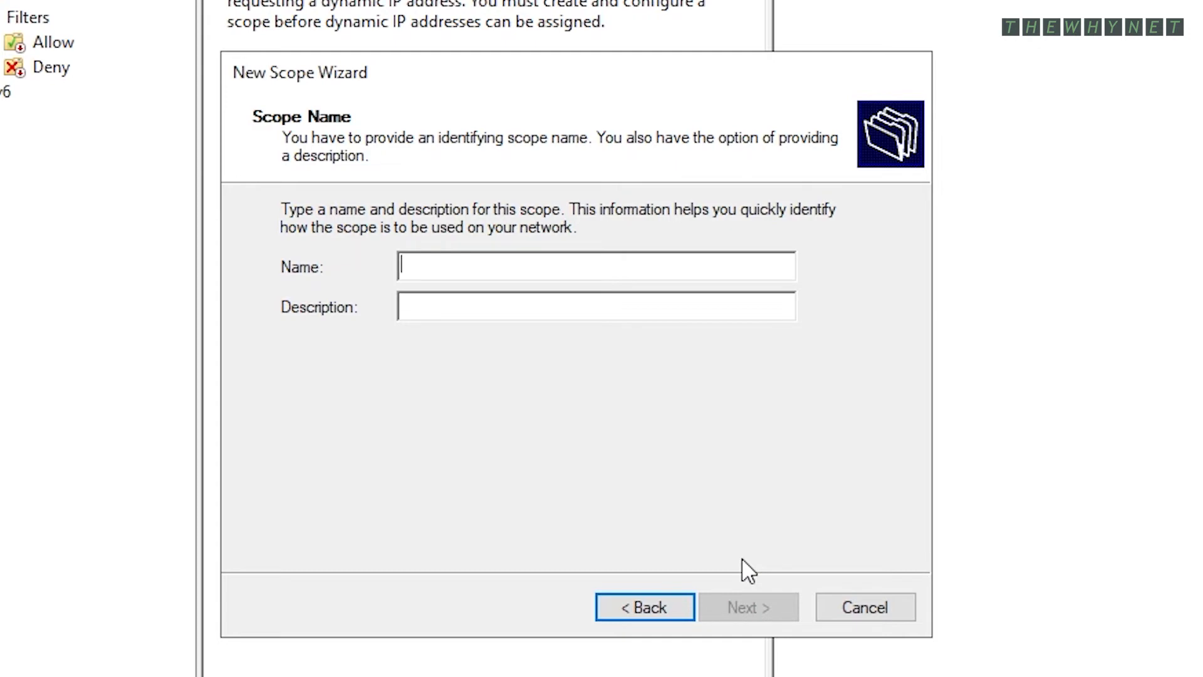
type("Main Scope 10.0.0")
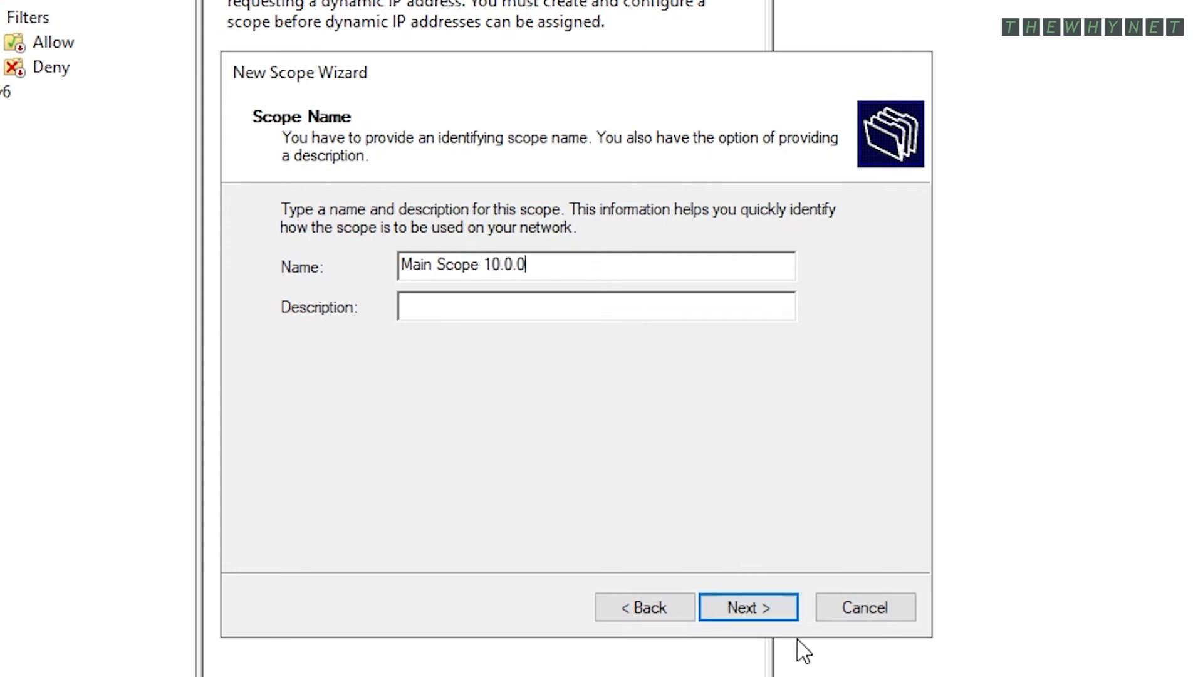
left_click(756, 611)
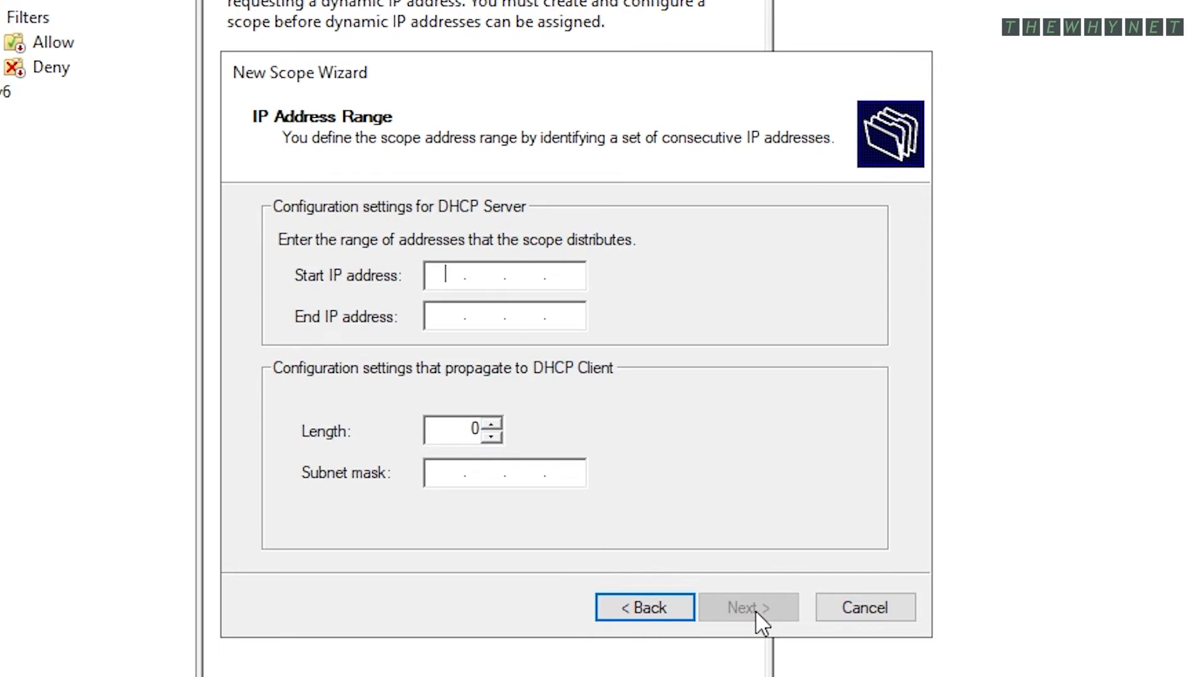
- Enter the address range 10.0.0.50 to 10.0.0.100 with subnet mask 255.255.255.0
type("10.0.0.50")
key("Tab")
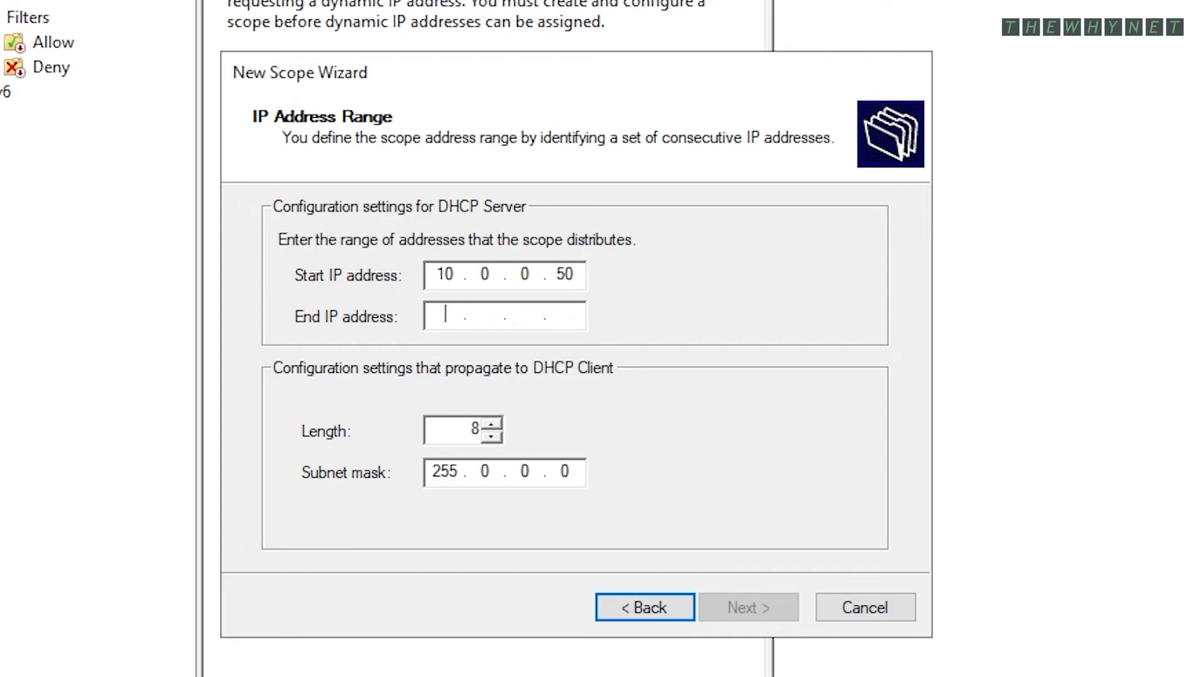
type("10.0.0.")
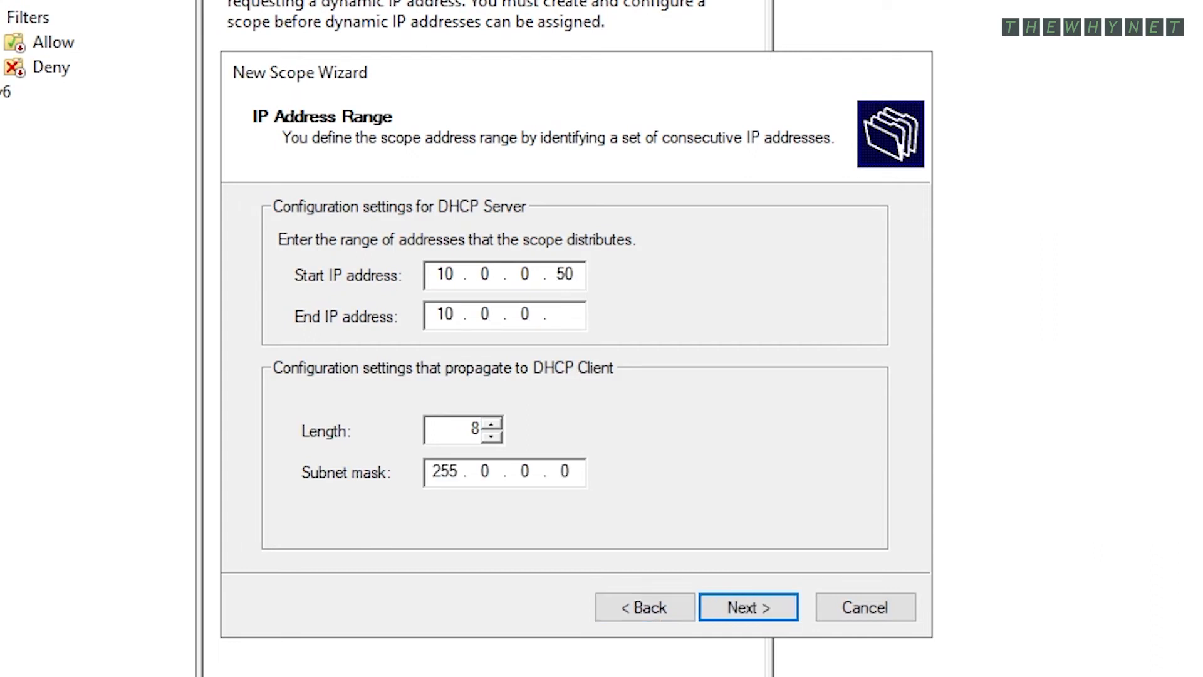
type("100")
key("Tab")
key("Tab")
type("255255255")
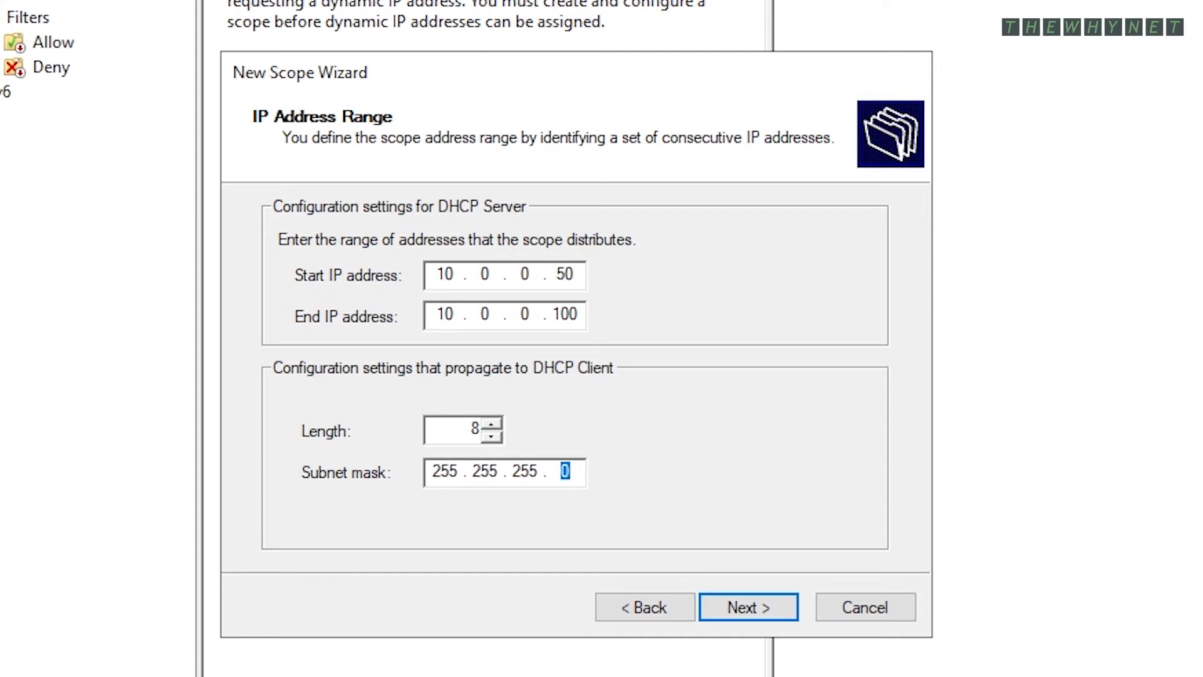
left_click(743, 605)
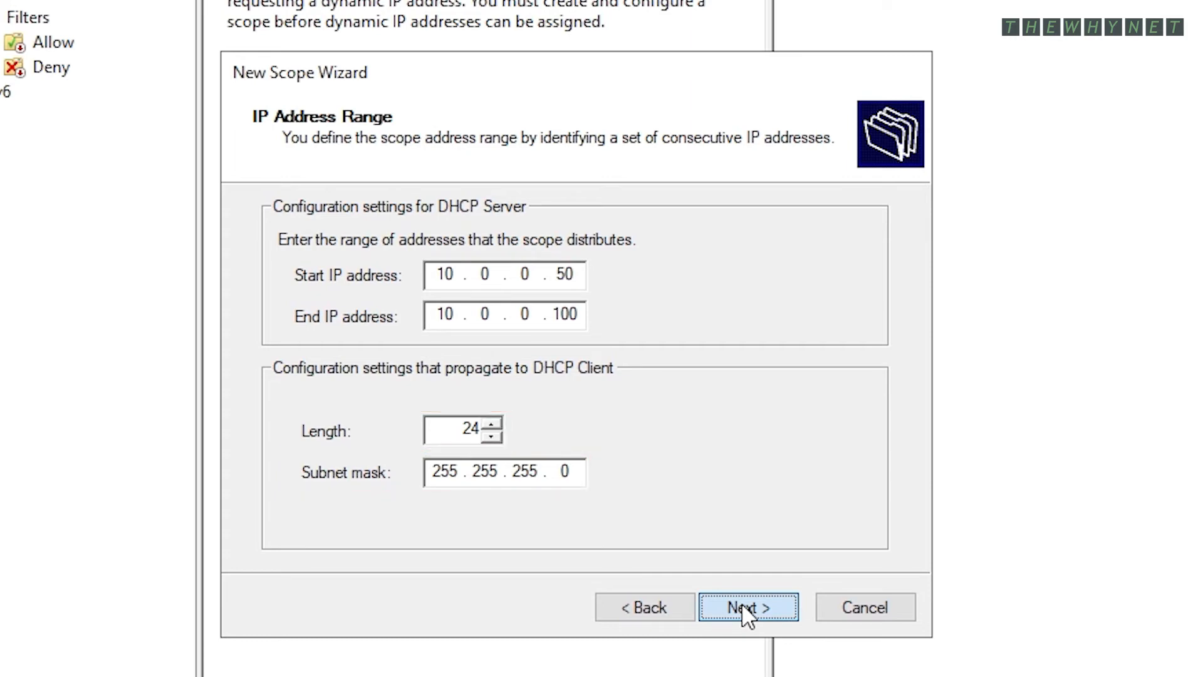
- Skip exclusions, keep the 8-day lease, and add 10.0.0.1 as the scope's default gateway
left_click(742, 602)
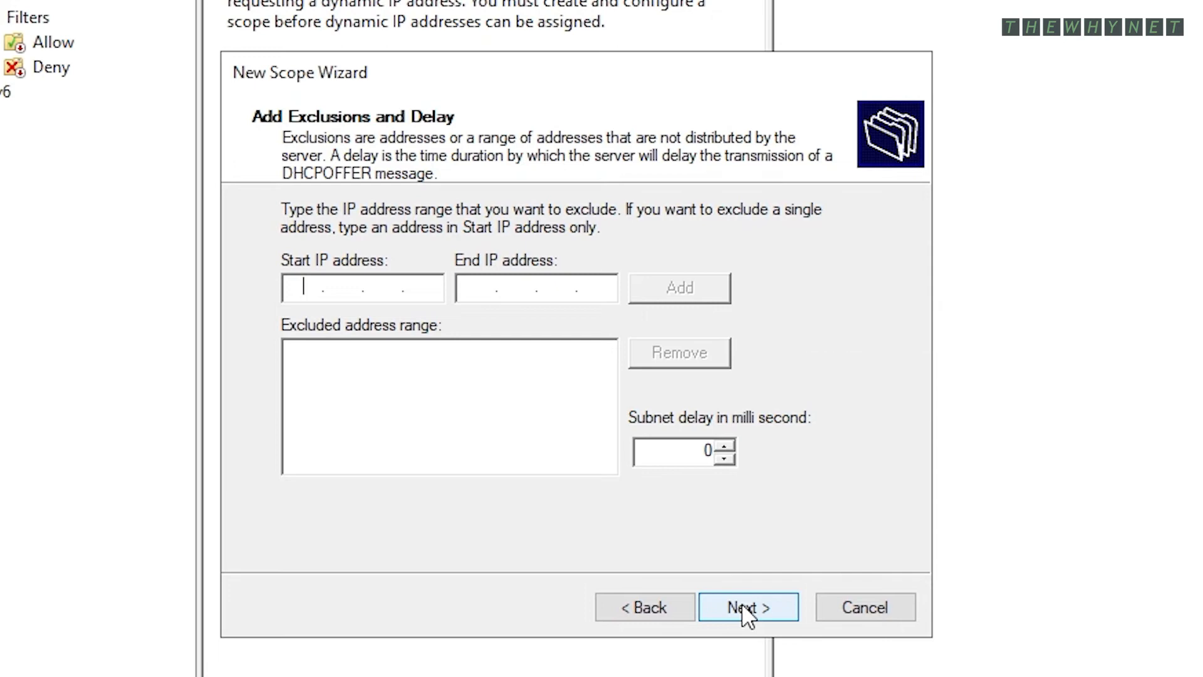
left_click(746, 607)
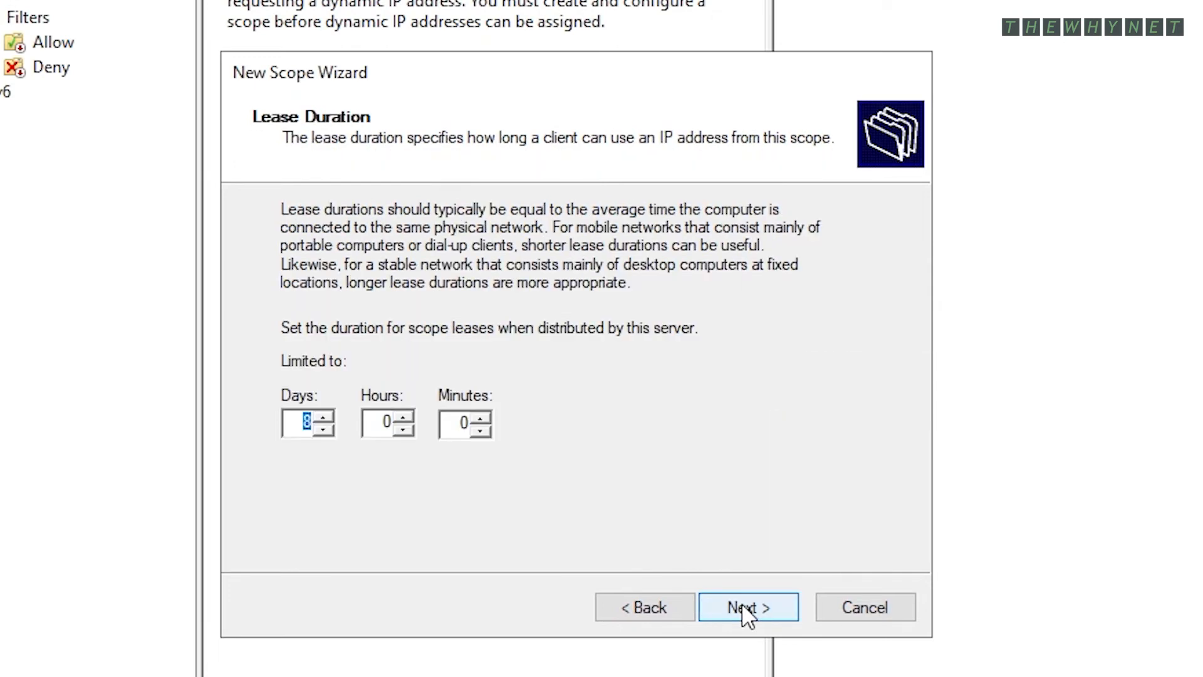
left_click(743, 605)
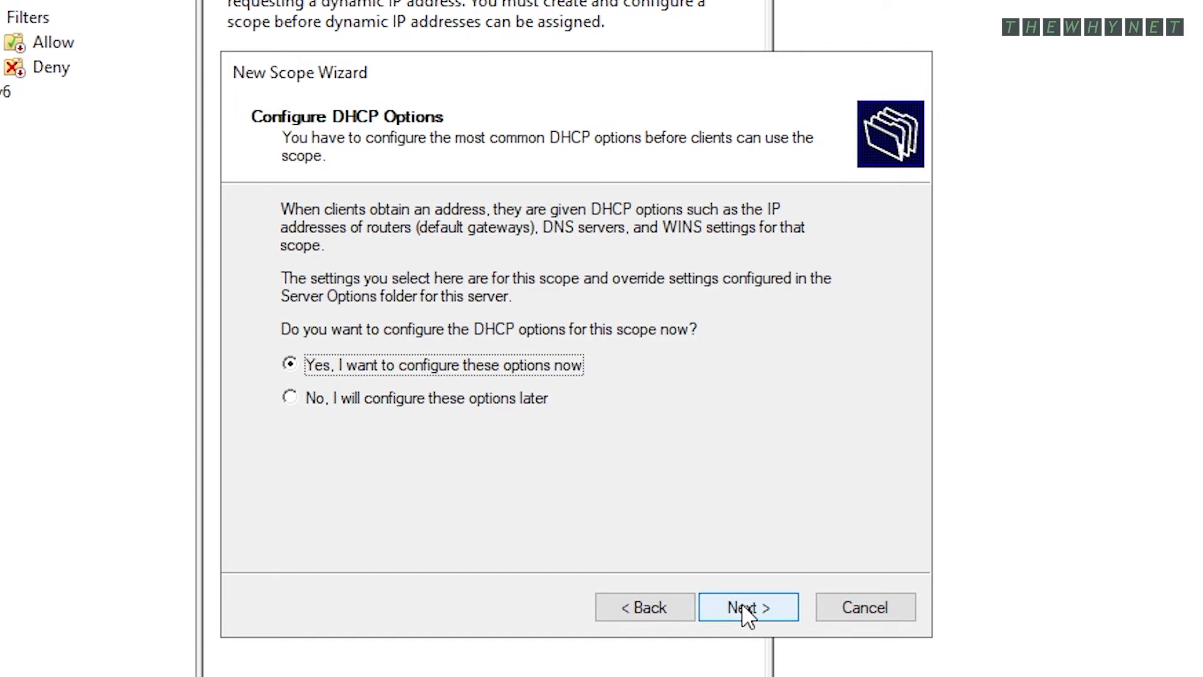
left_click(745, 608)
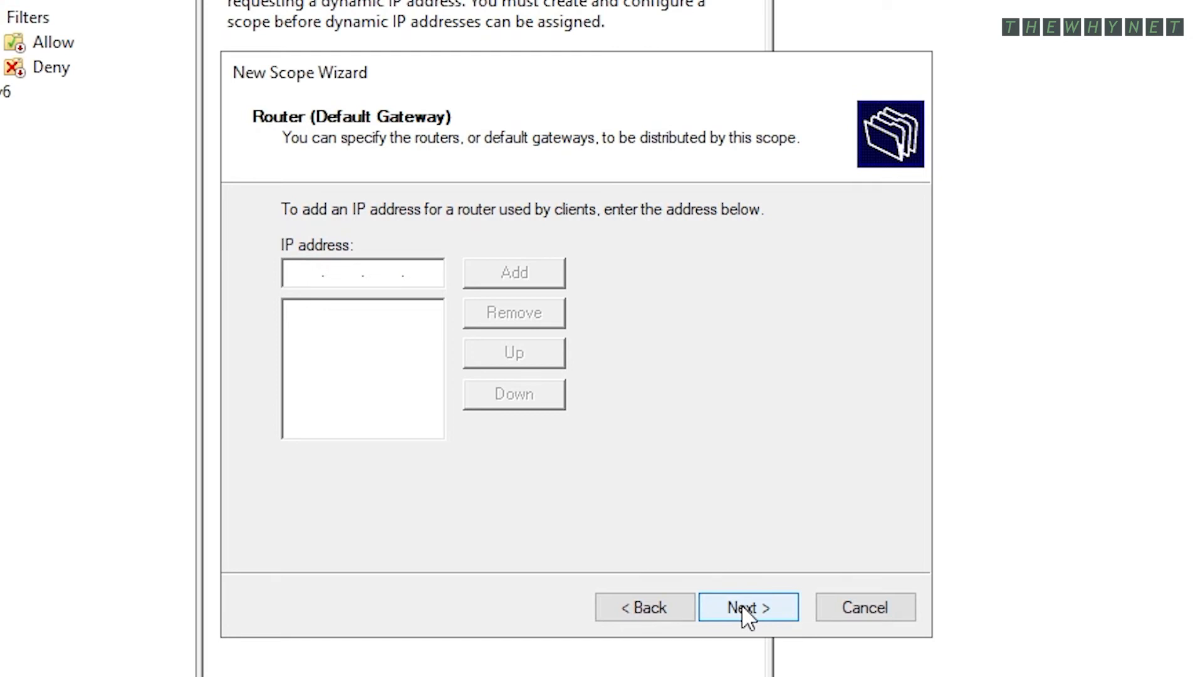
type("10.0.0.1")
left_click(514, 272)
left_click(742, 606)
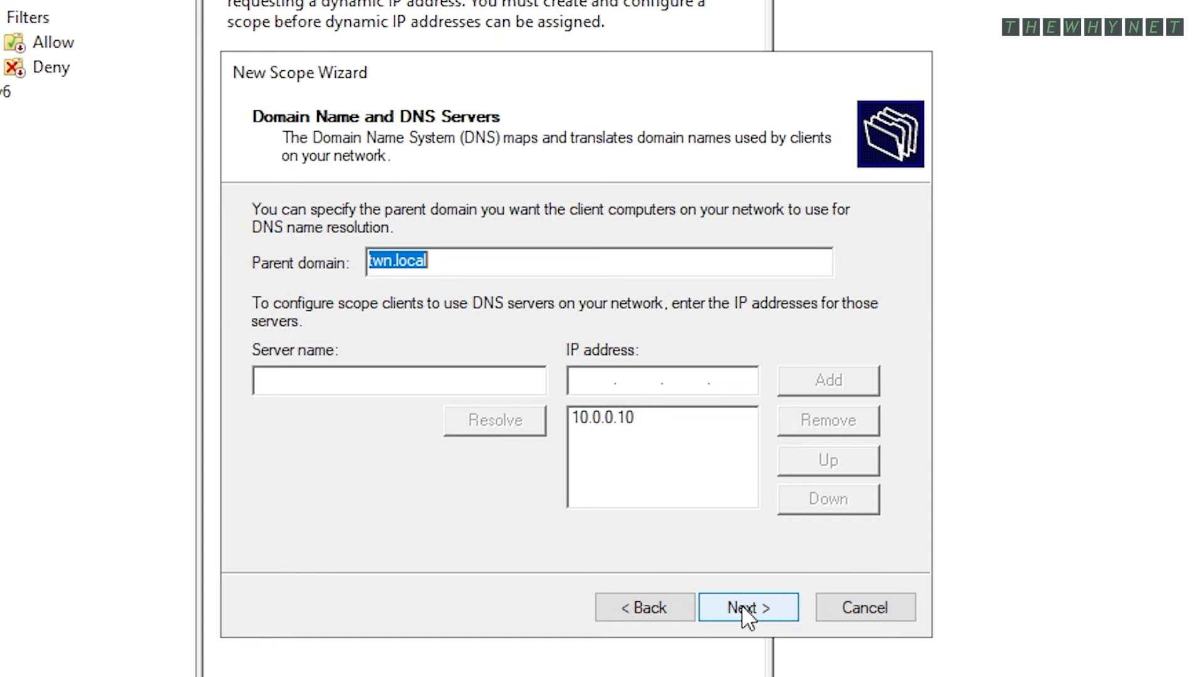
- Accept domain twn.local and DNS 10.0.0.10, skip WINS, and activate Main Scope 10.0.0
left_click(742, 604)
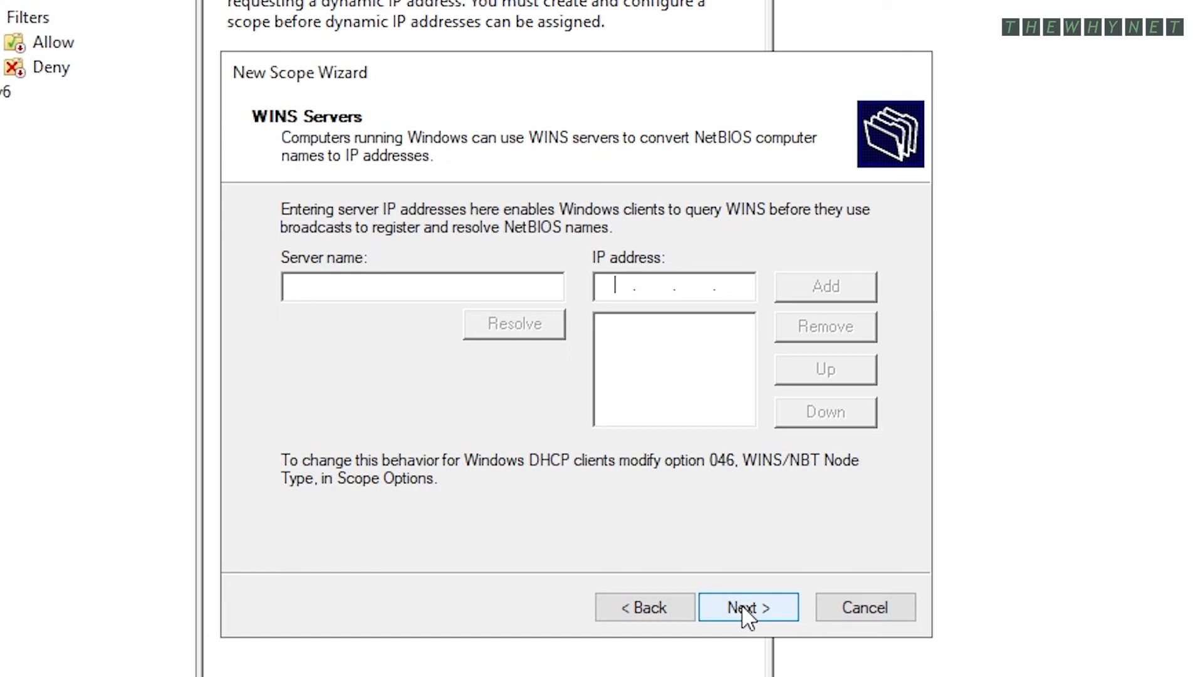
left_click(742, 604)
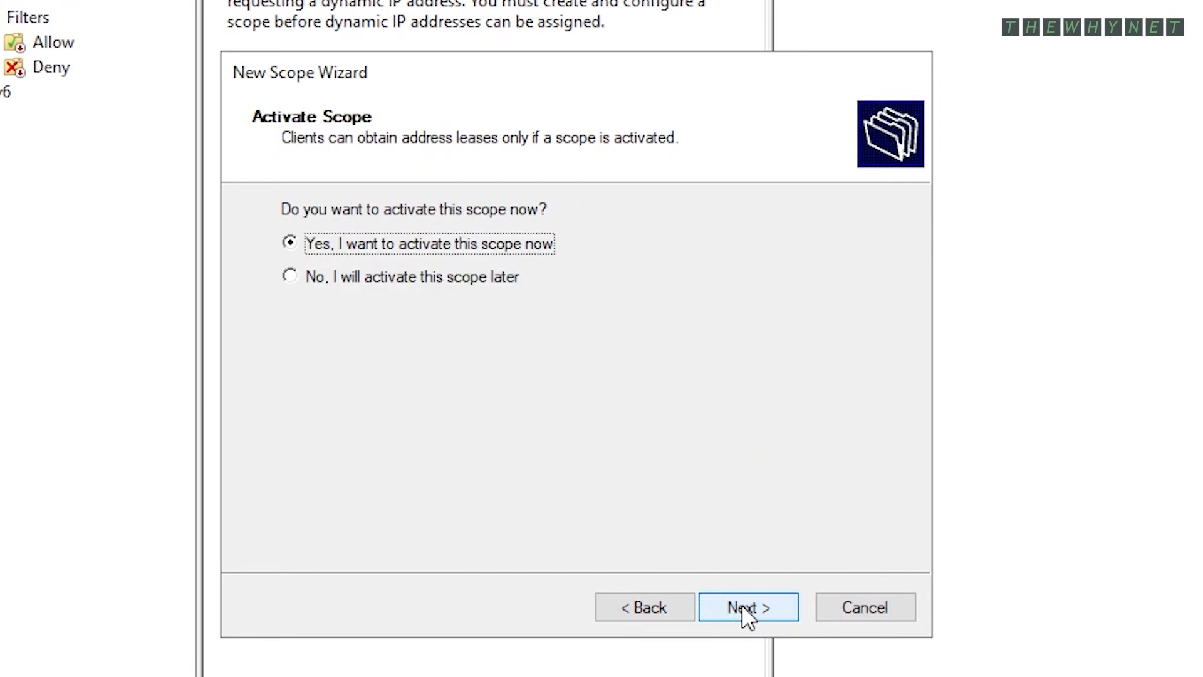
left_click(742, 604)
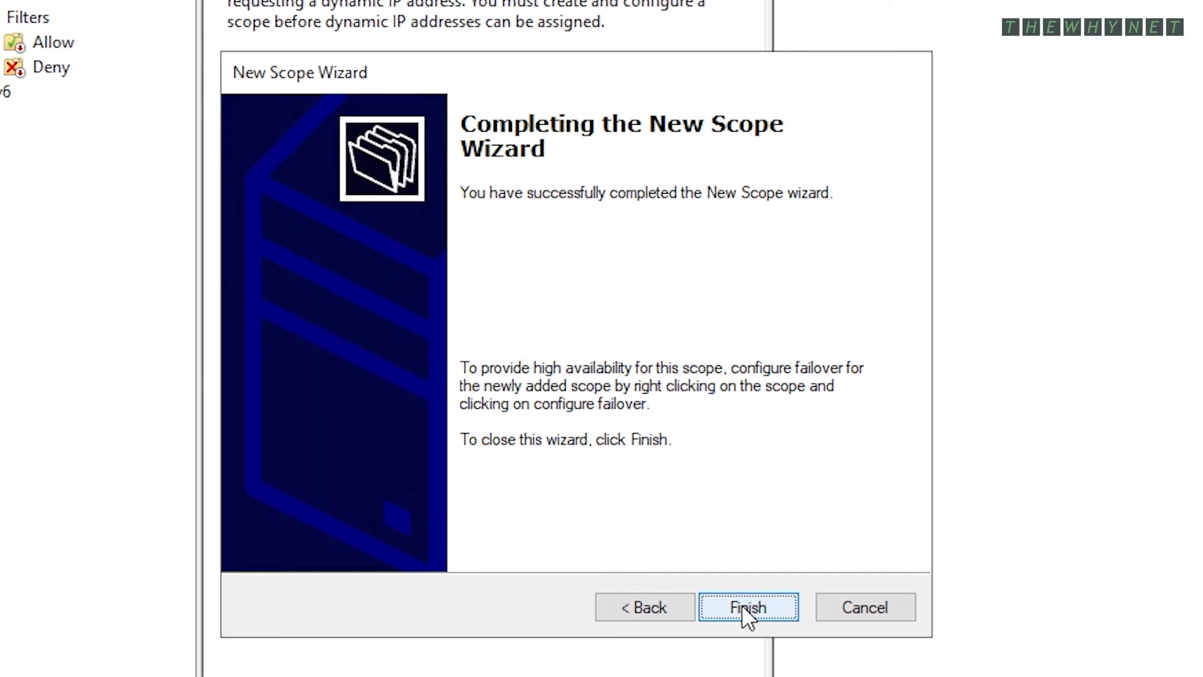
left_click(743, 608)
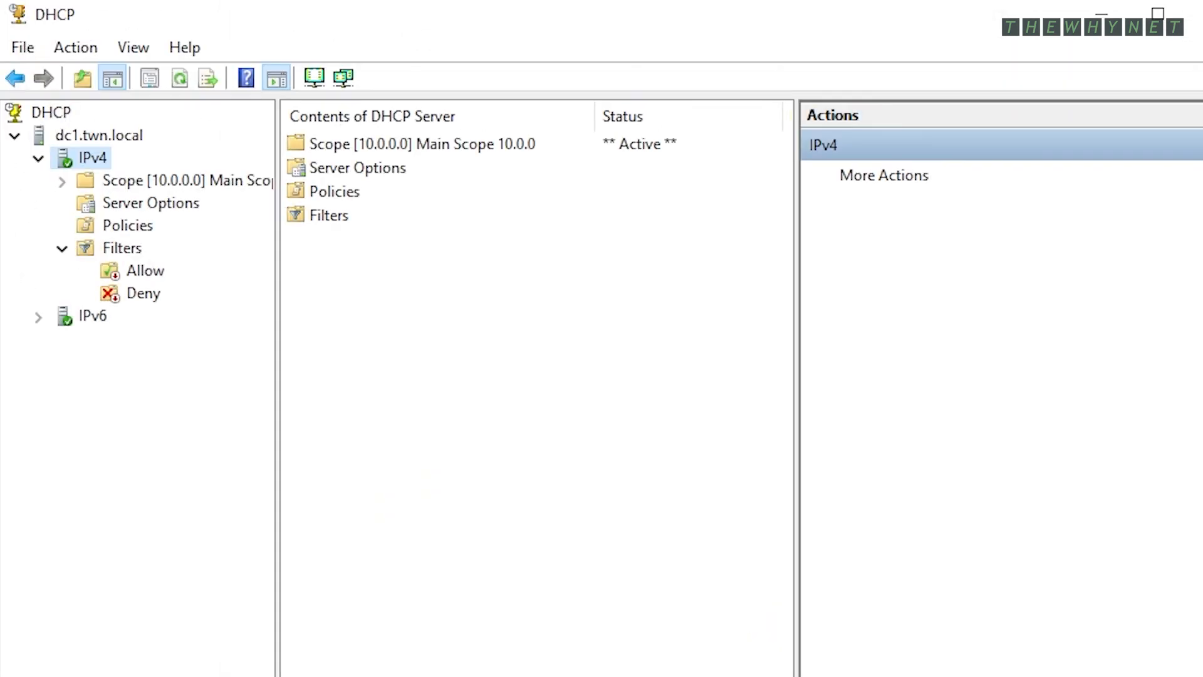
- Expand Scope [10.0.0.0] and view its address pool, leases, reservations, options, policies and server options
left_click(62, 182)
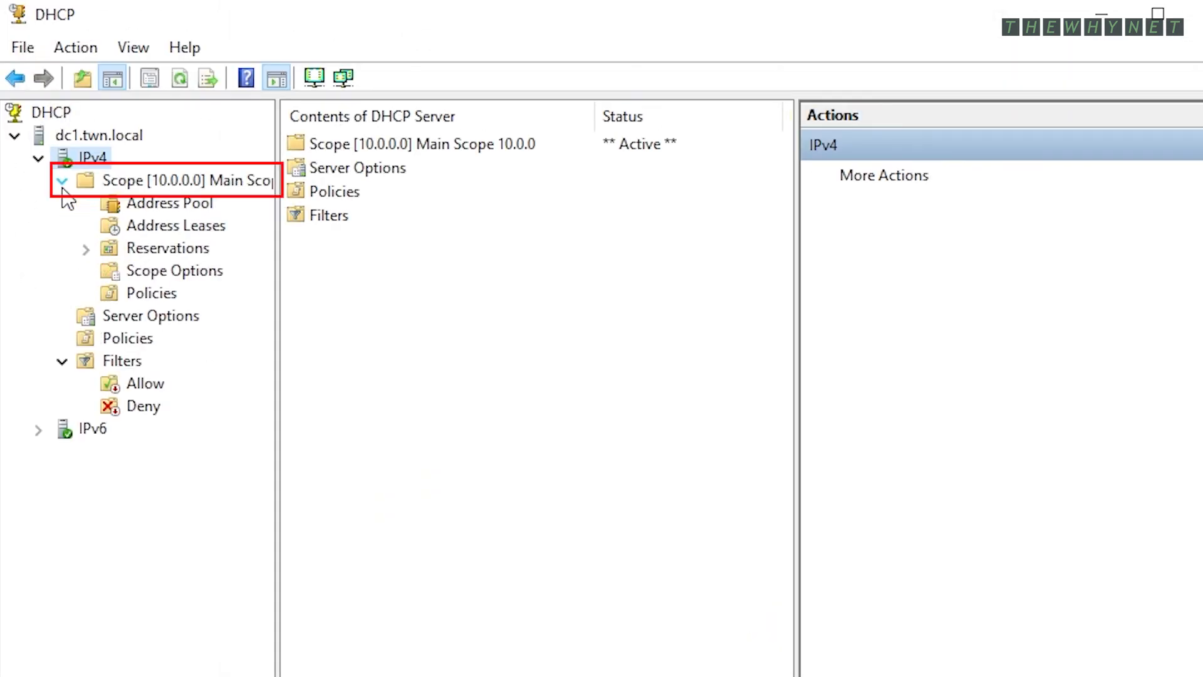
left_click(166, 202)
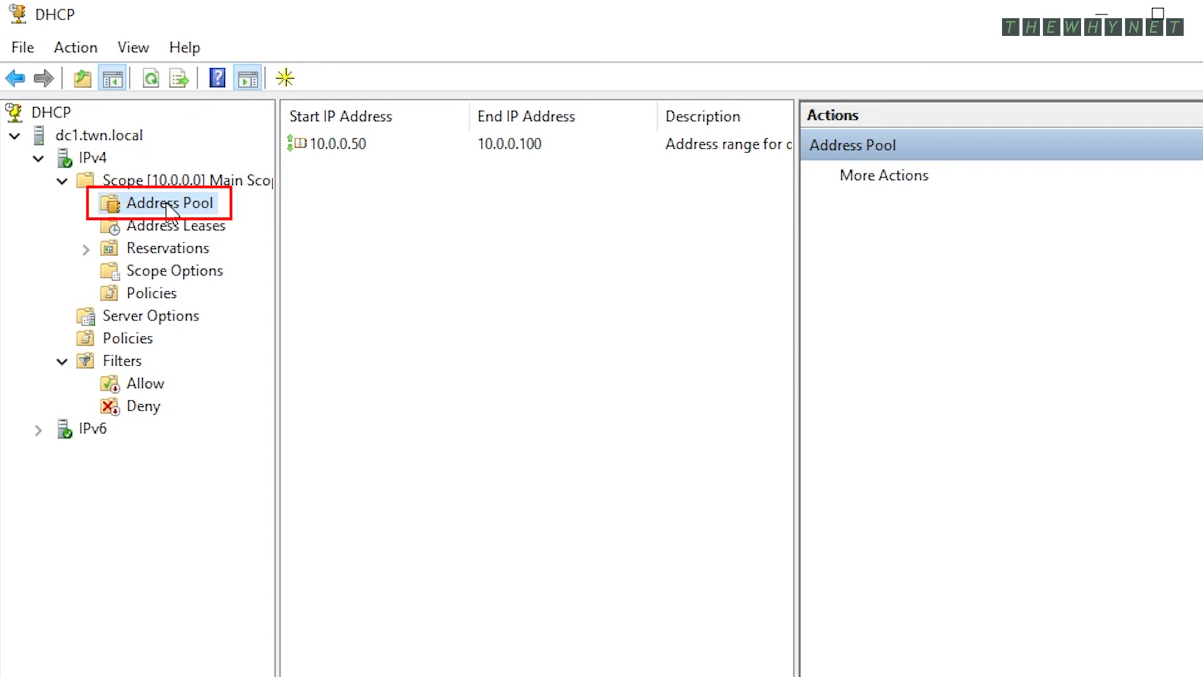
left_click(164, 225)
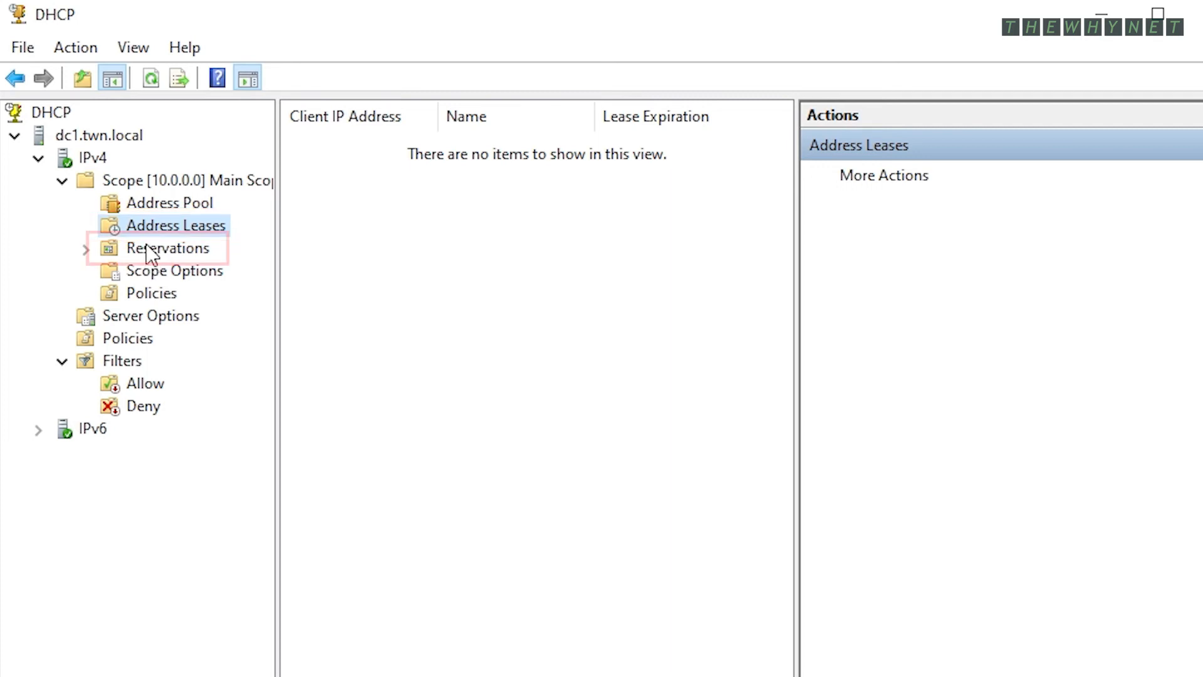
left_click(149, 251)
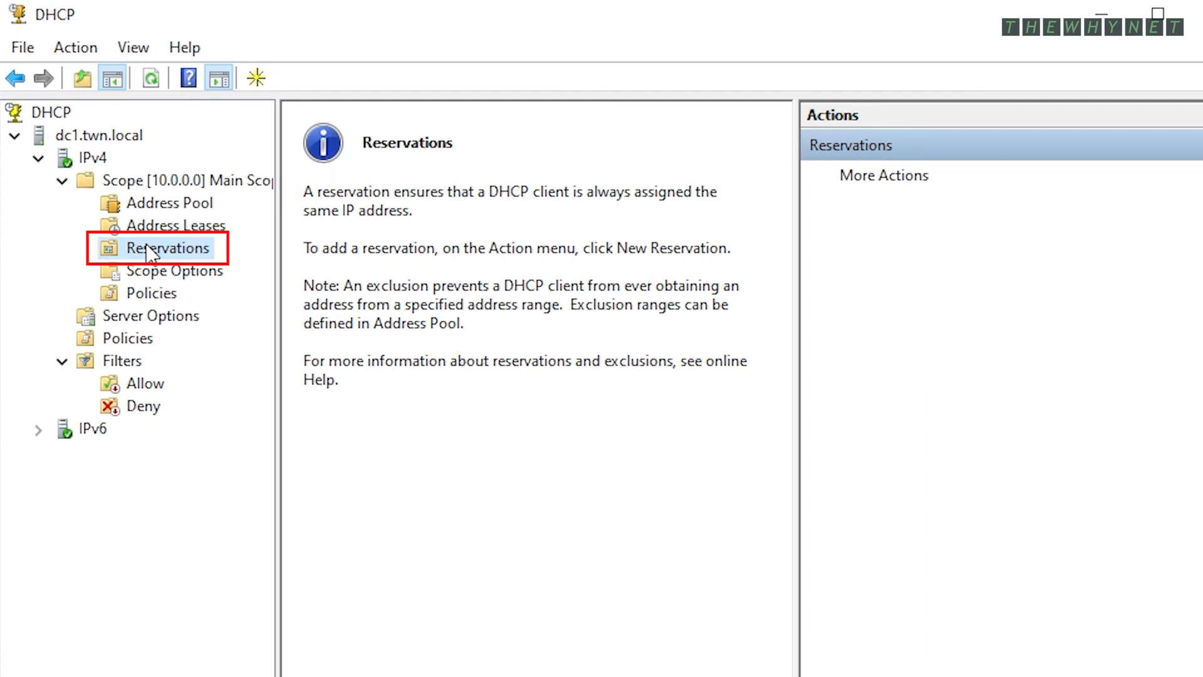
left_click(192, 278)
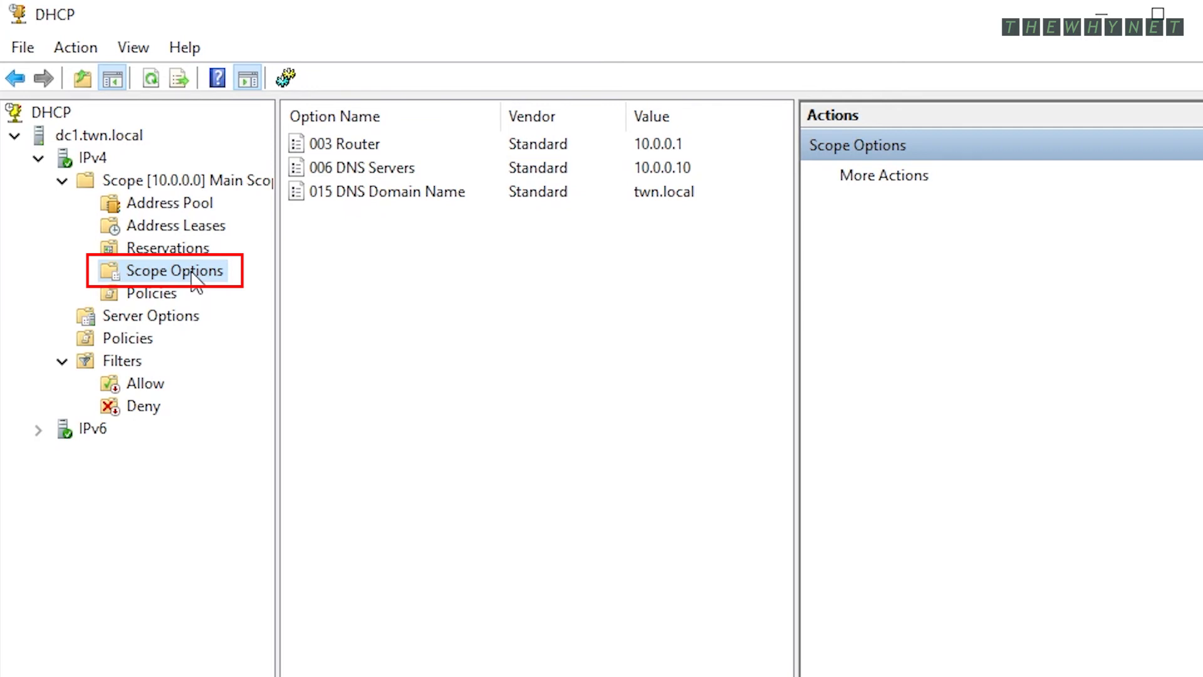
left_click(160, 294)
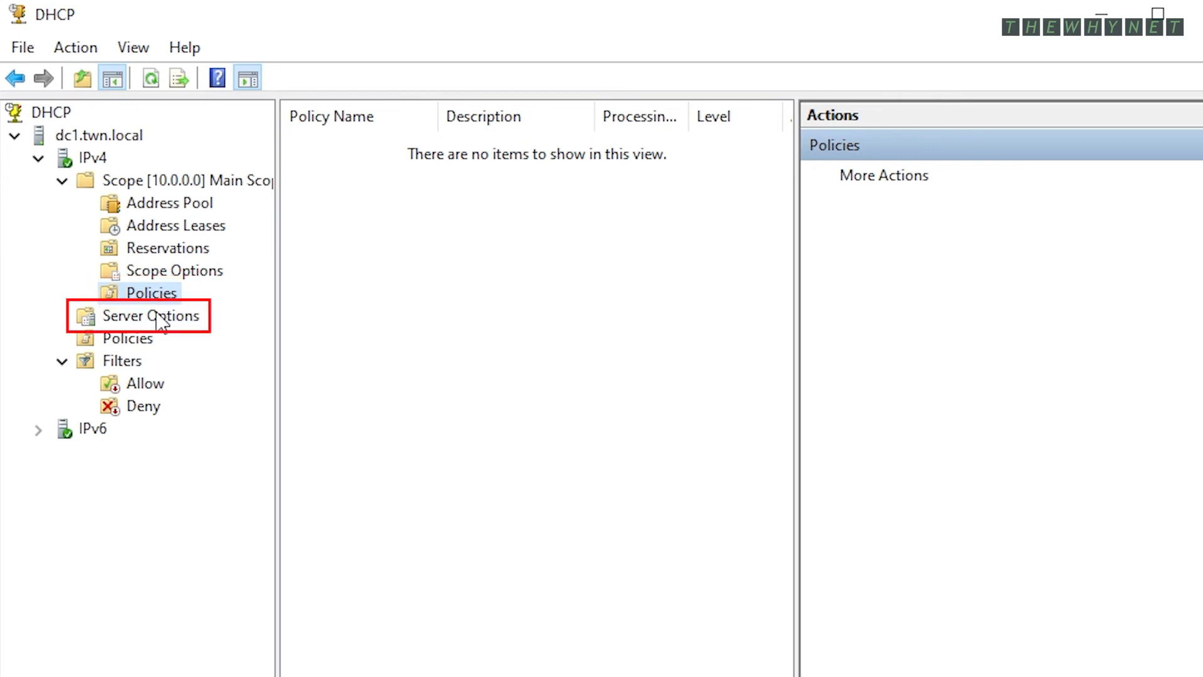
left_click(162, 318)
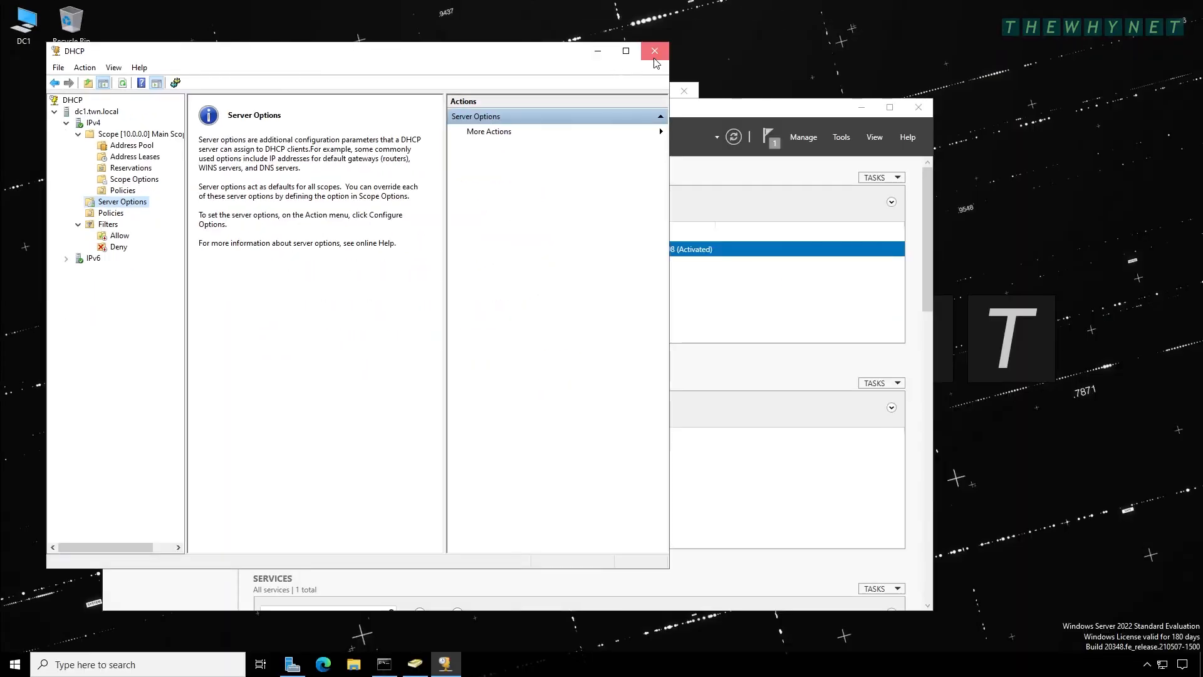
- Close the DHCP, Server Manager and Active Directory Users and Computers windows
left_click(654, 49)
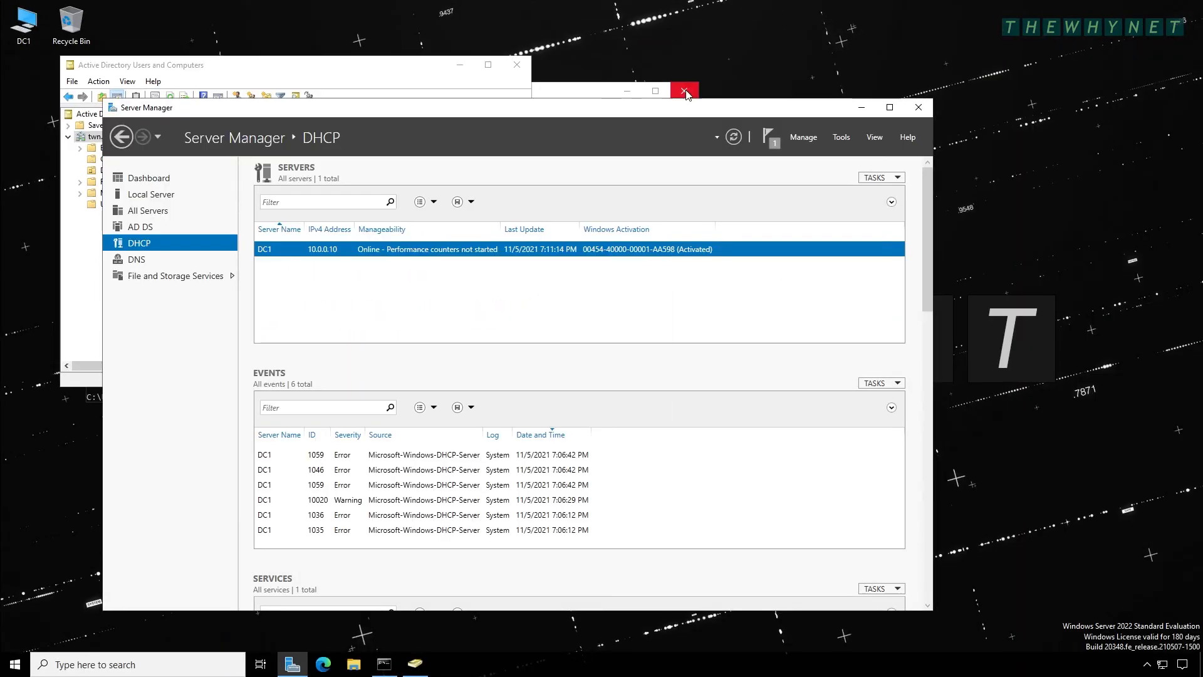
left_click(919, 107)
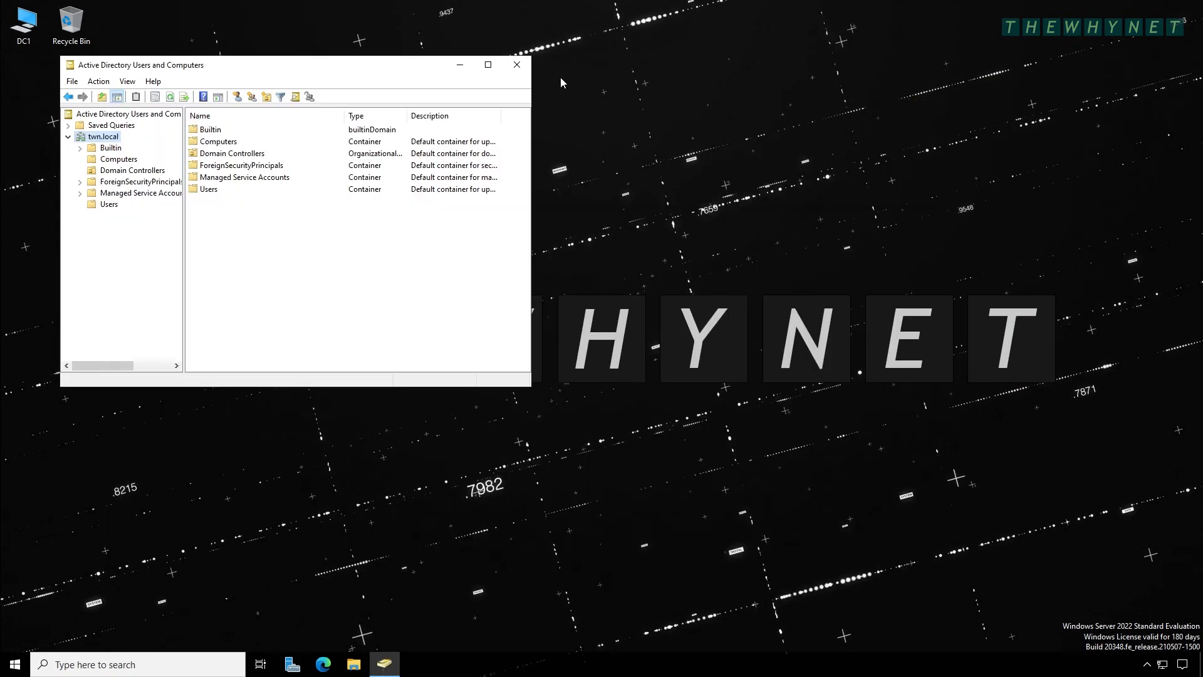
left_click(517, 66)
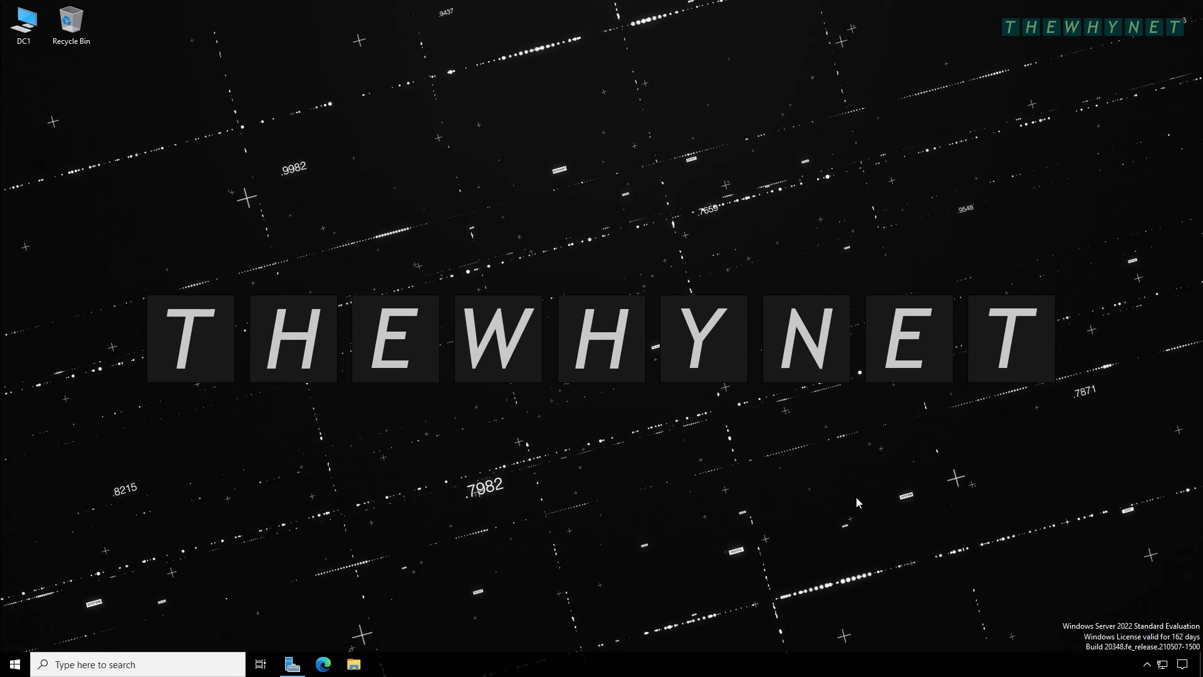
- Open the IPv4 properties of the Ethernet 2 adapter from Network & Internet settings
right_click(1164, 664)
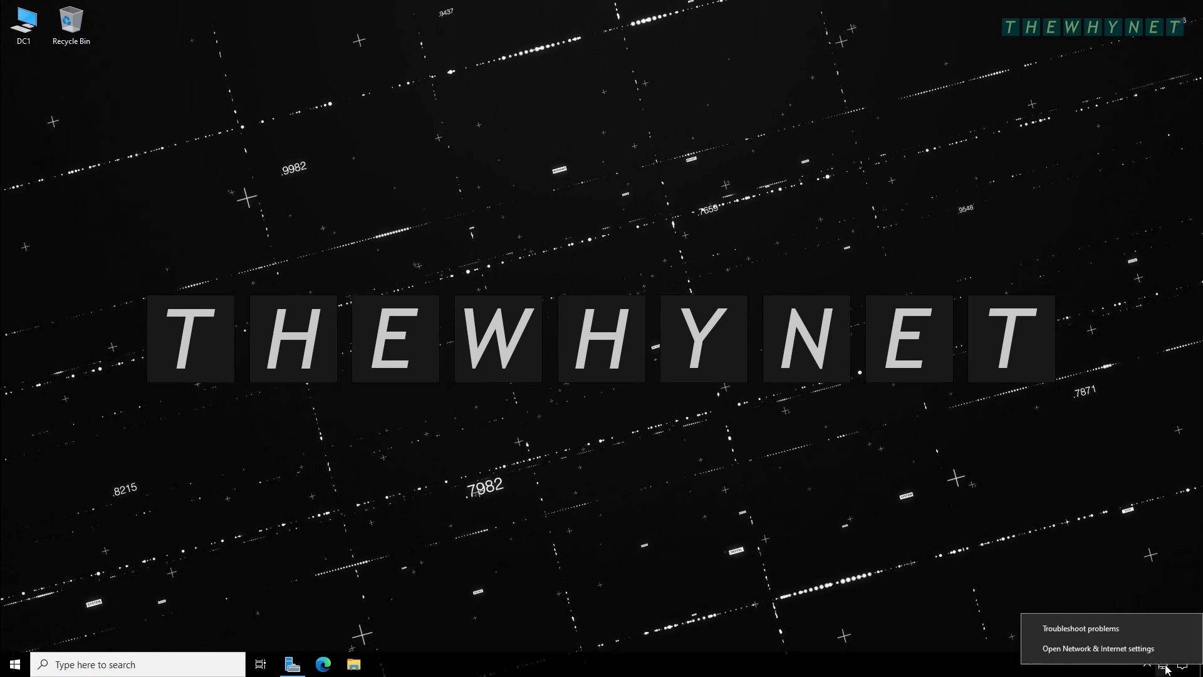
left_click(1101, 649)
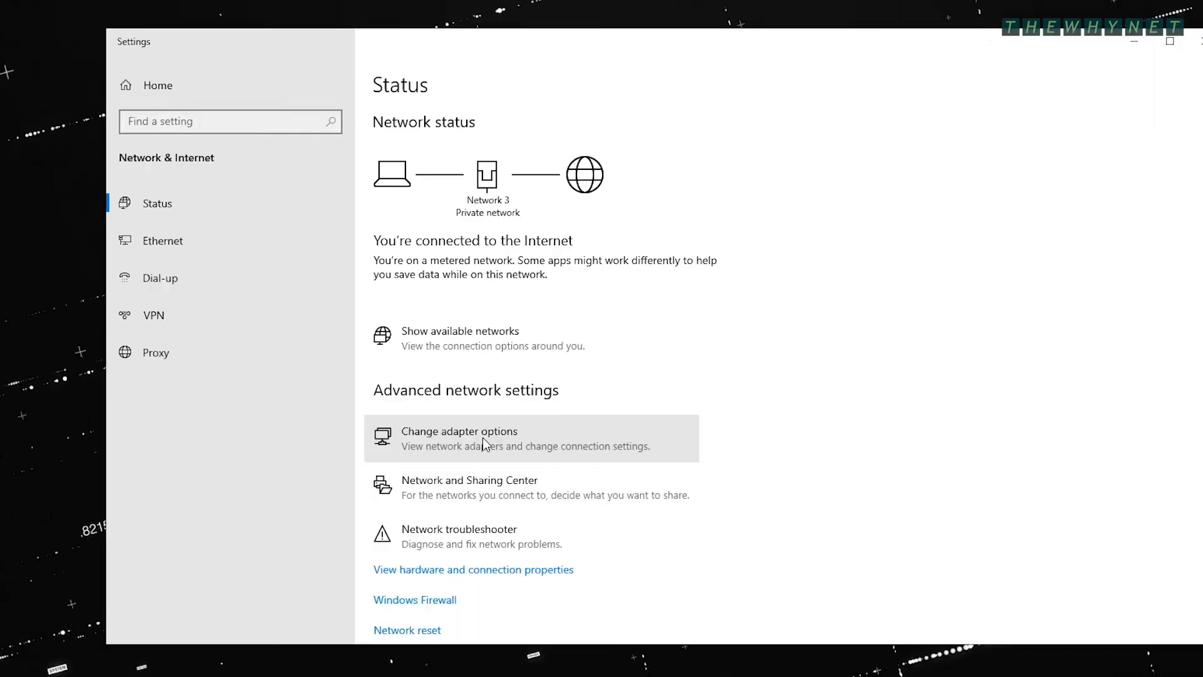
left_click(437, 420)
right_click(337, 216)
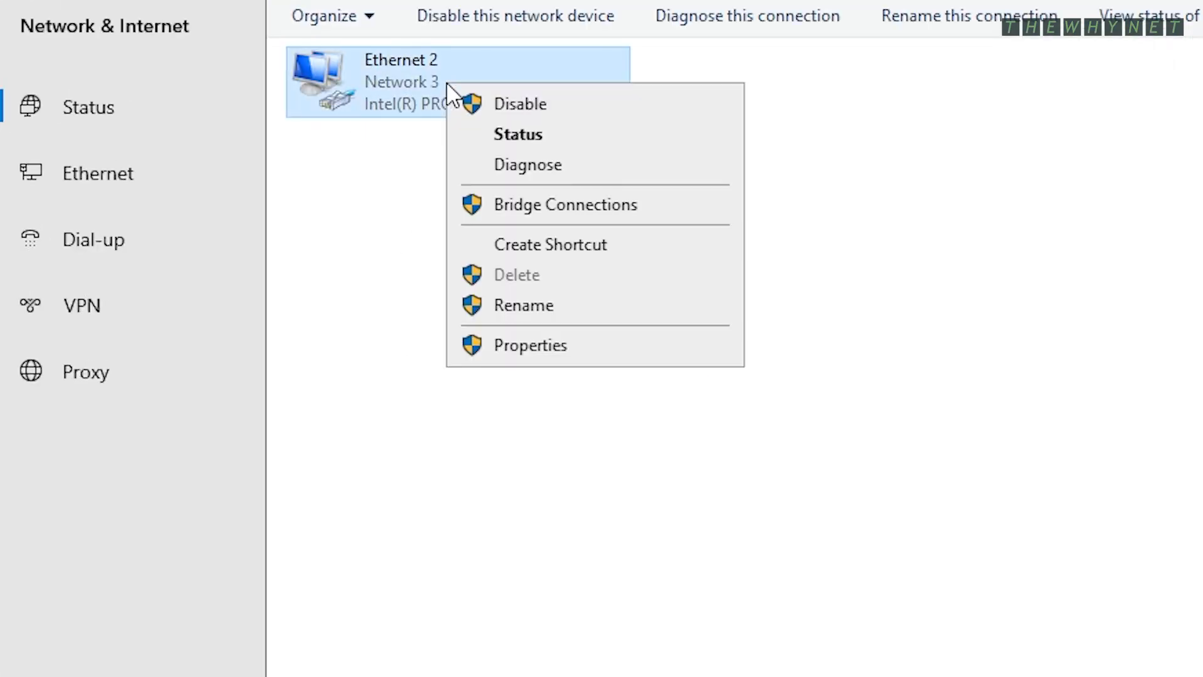
left_click(566, 345)
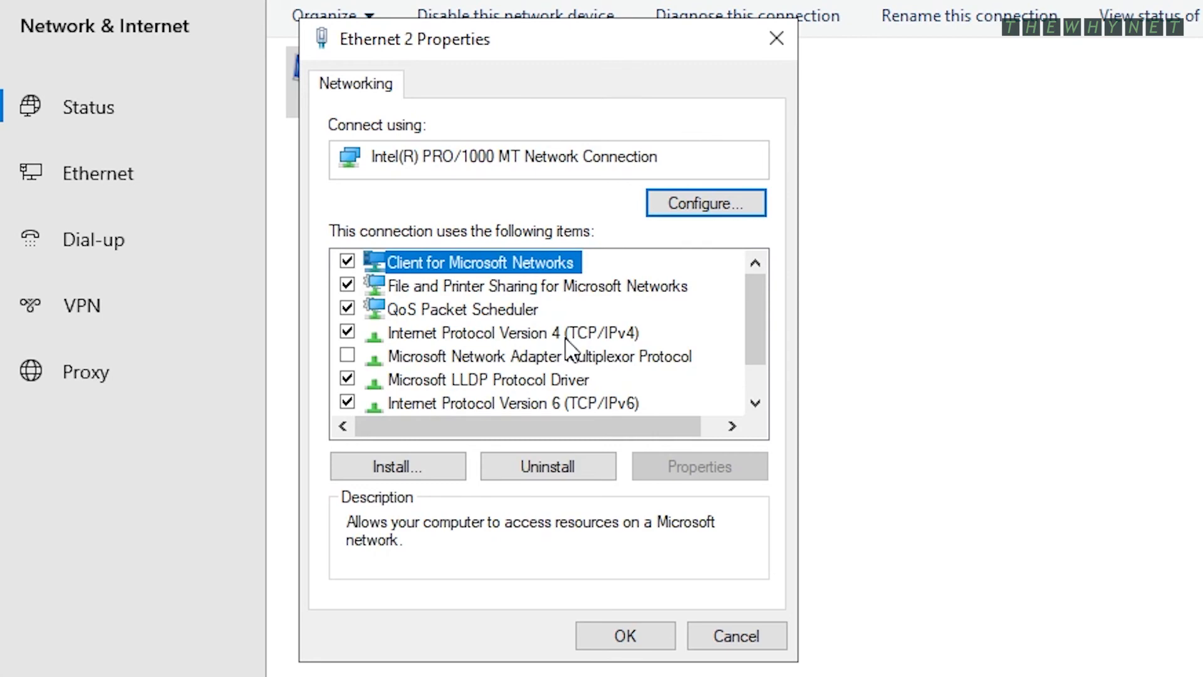
left_click(629, 332)
double_click(628, 326)
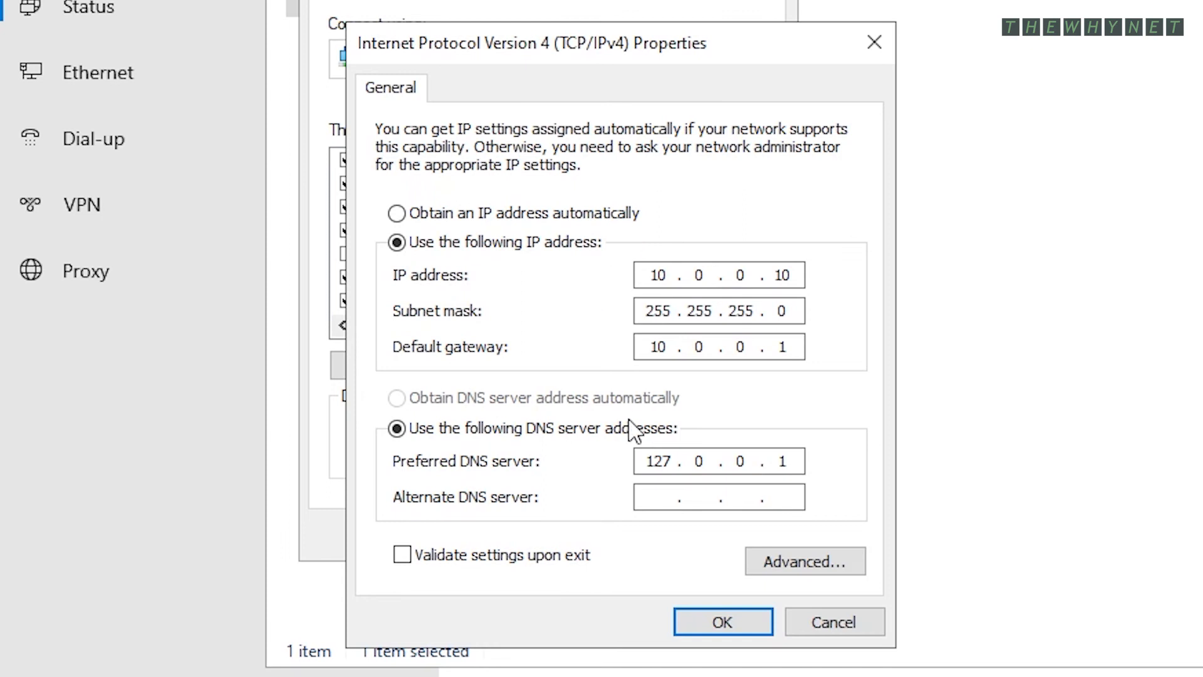
- Set DNS to 10.0.0.10 preferred and 8.8.8.8 alternate, then save
double_click(668, 463)
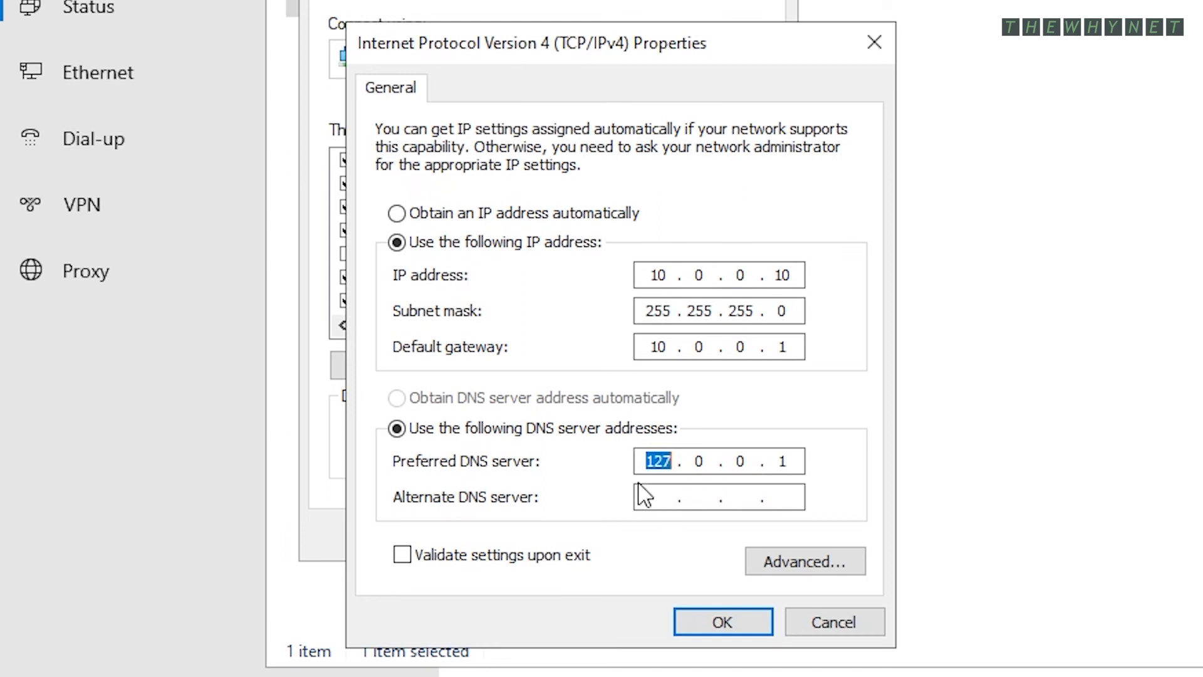
type("10.0.0.10")
type("8.8.8.8")
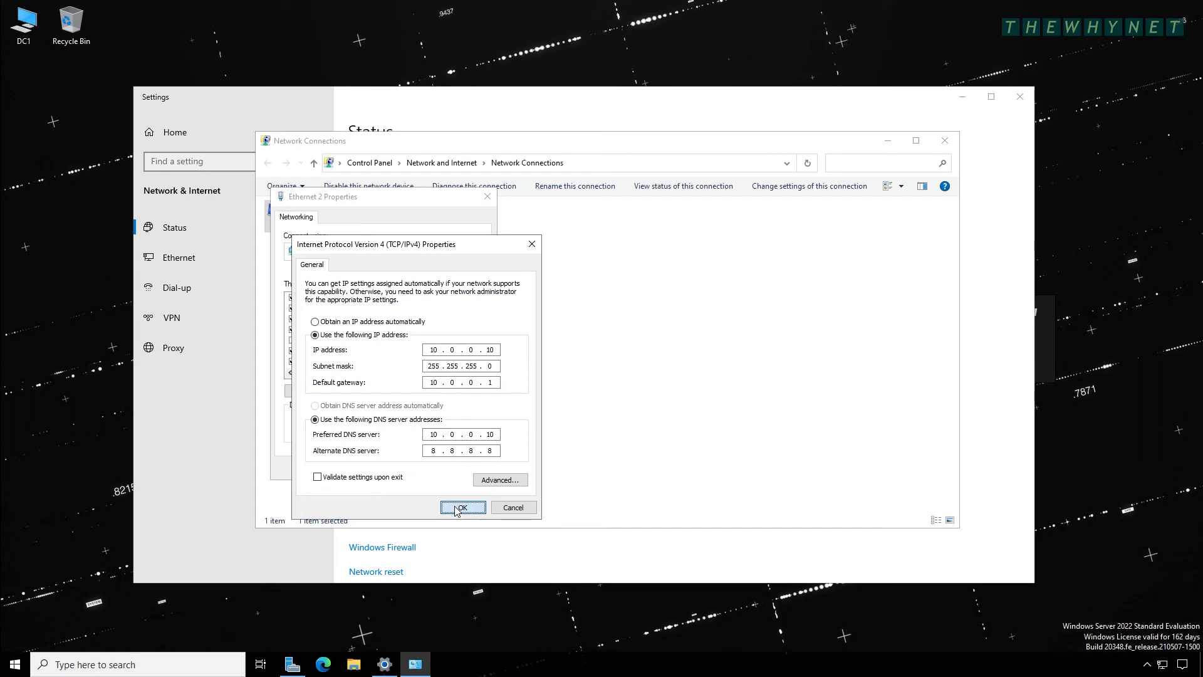
left_click(459, 508)
left_click(421, 469)
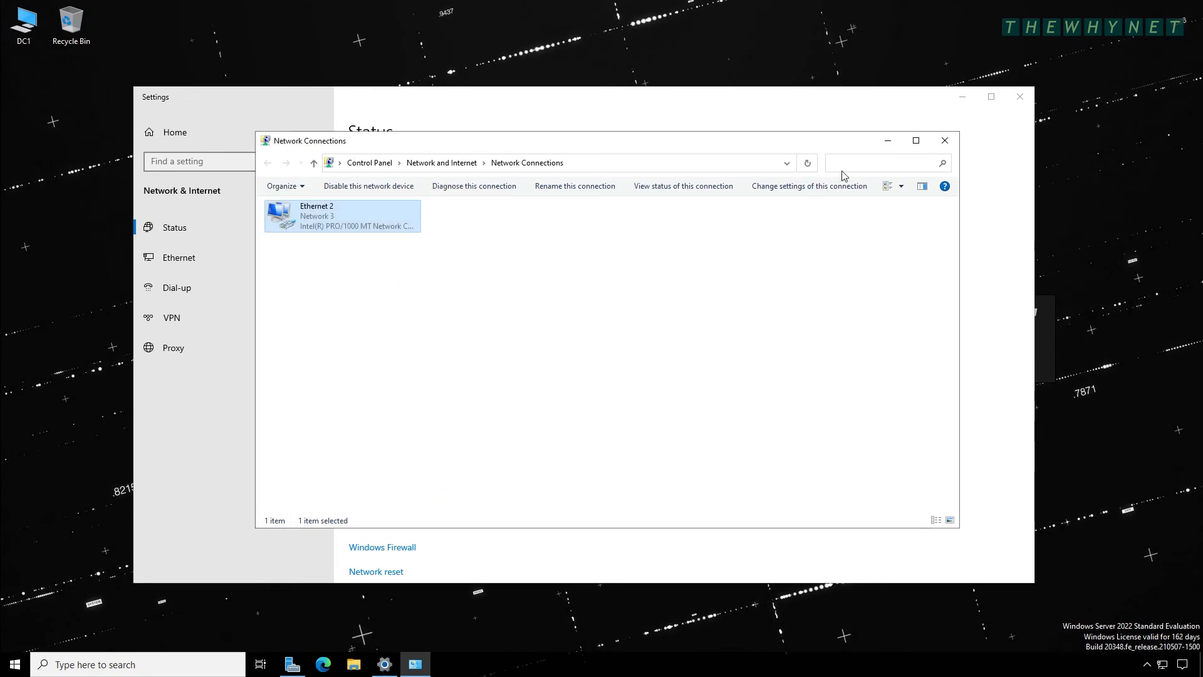
left_click(944, 141)
- Open Command Prompt, run ipconfig, and ping 8.8.8.8 to check connectivity
left_click(1020, 96)
key("super+r")
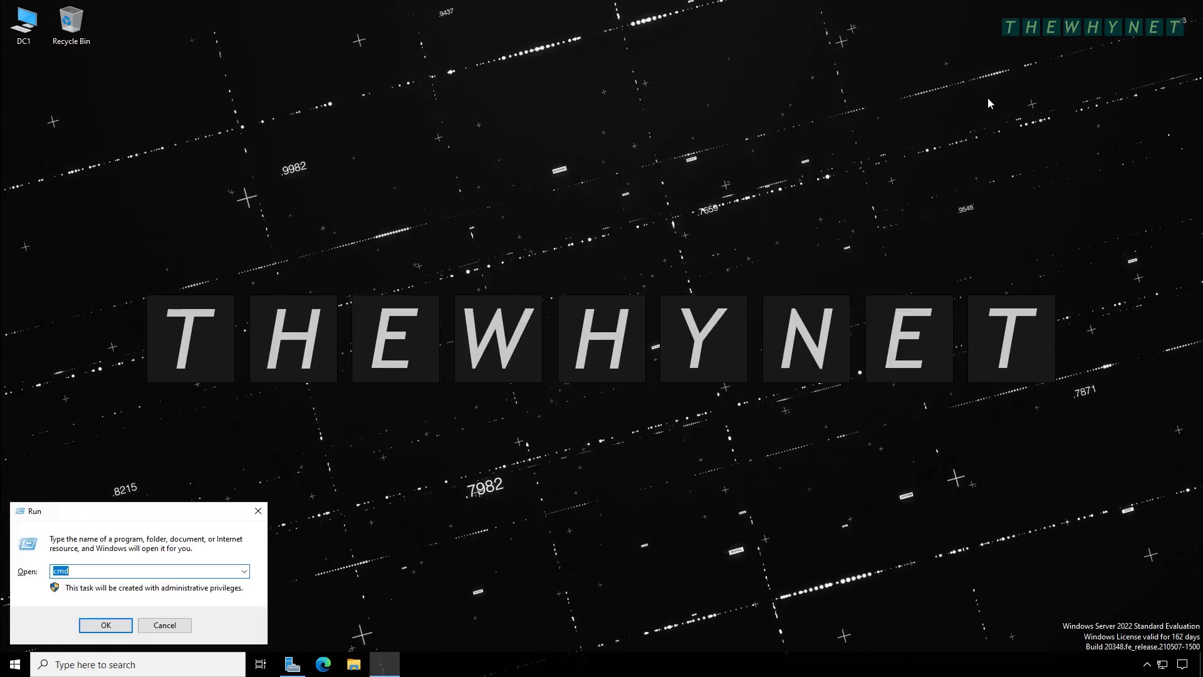
key("Return")
type("ipconfig")
key("Return")
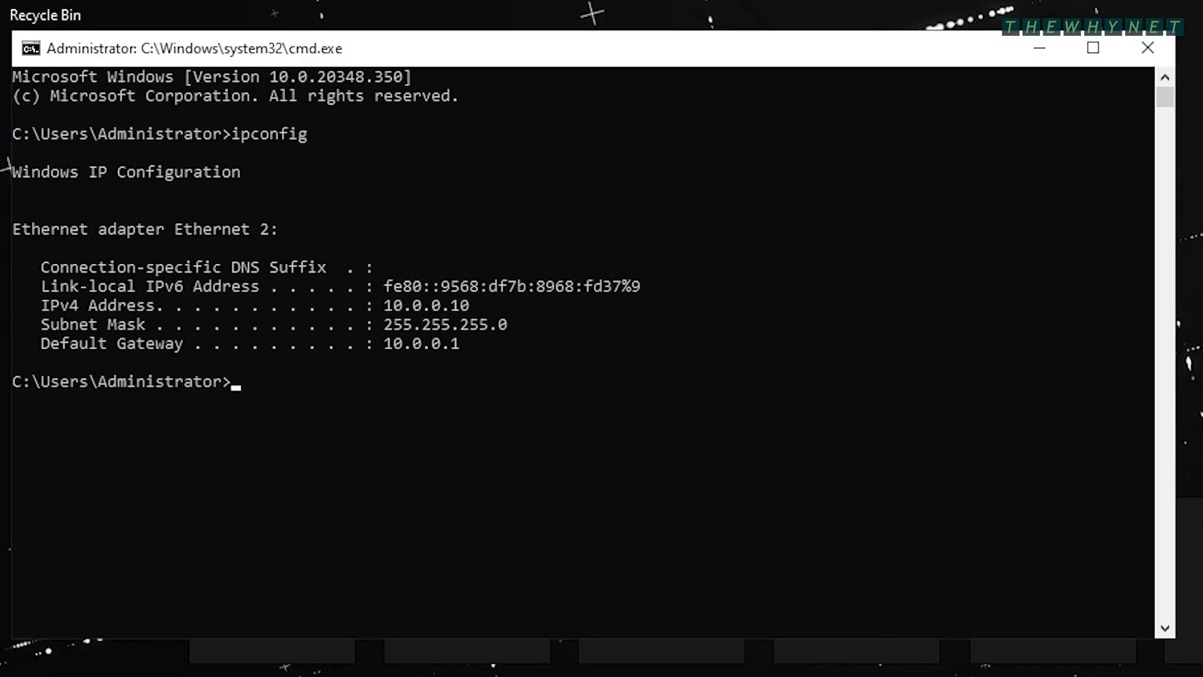
type("ping 8.8.8.8")
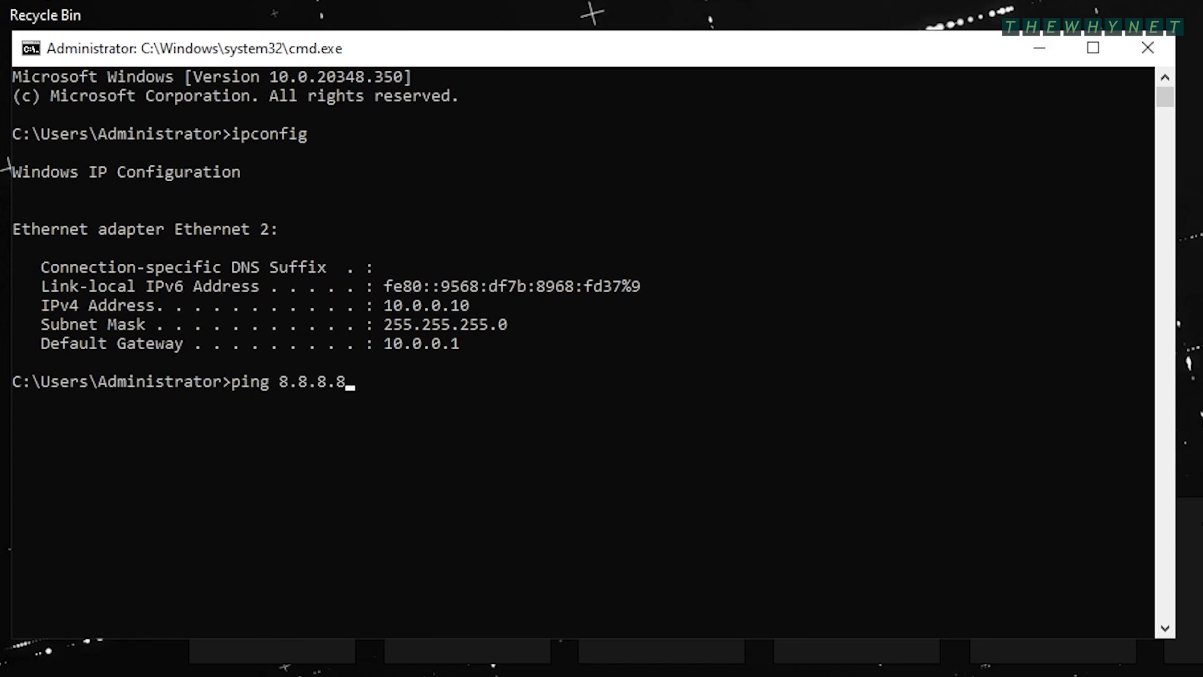
key("Return")
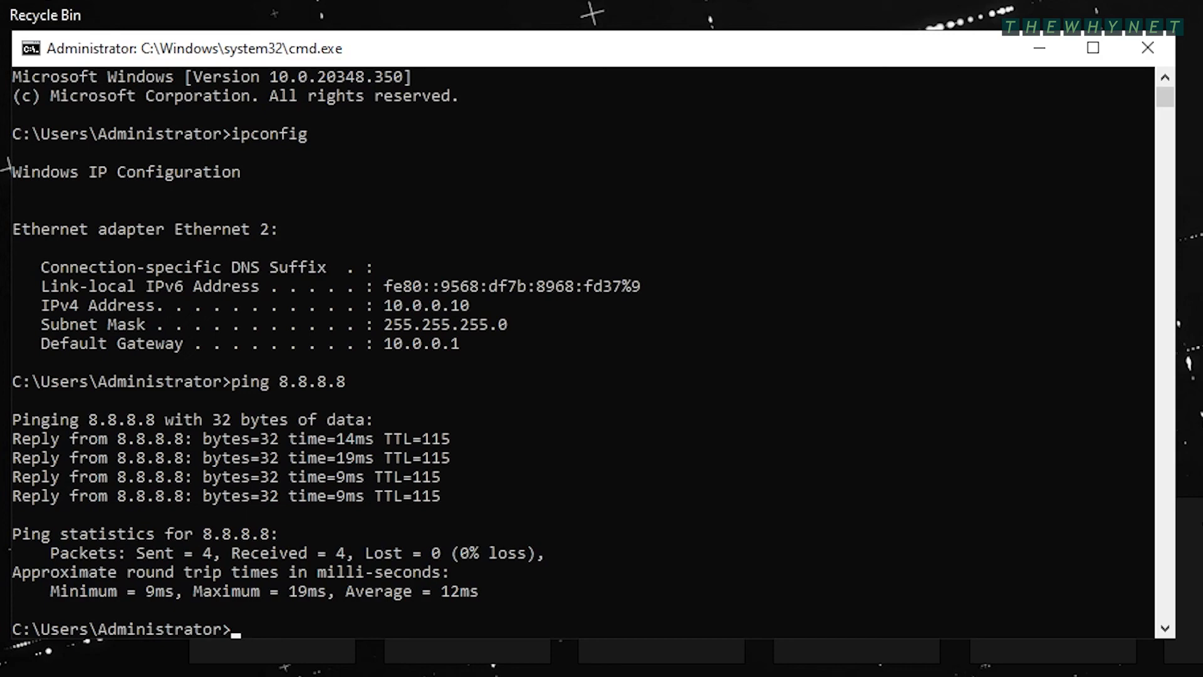
- Close Command Prompt and launch DNS Manager from Server Manager's Tools menu
left_click(1147, 48)
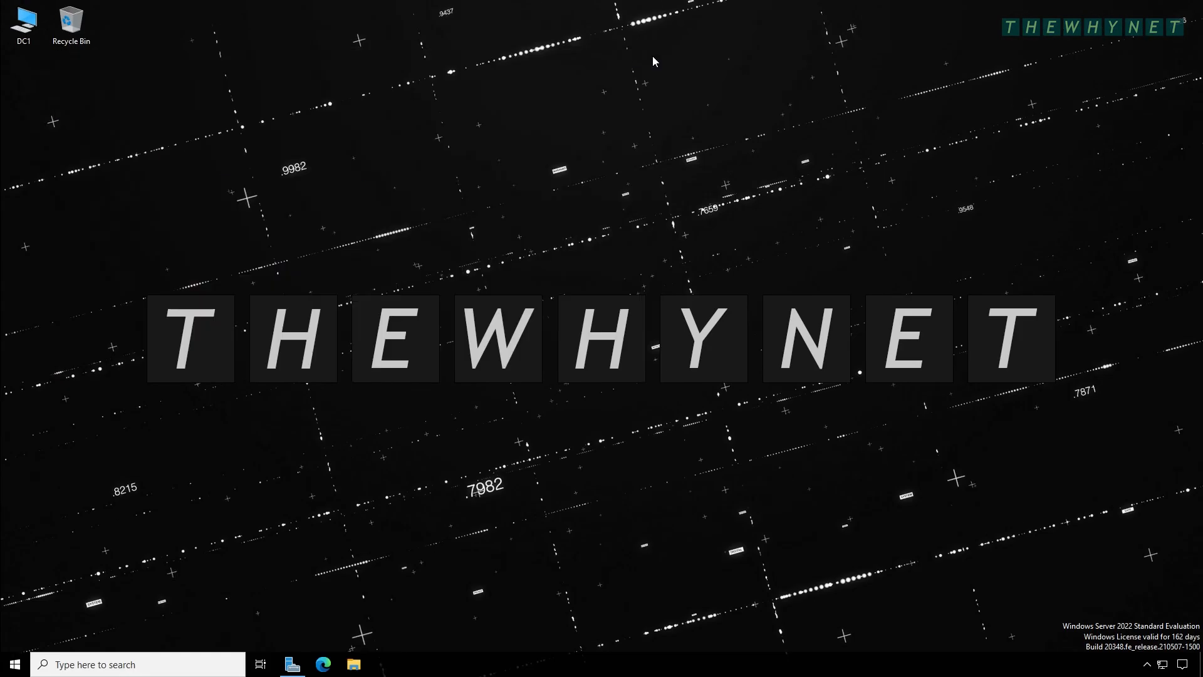
left_click(298, 672)
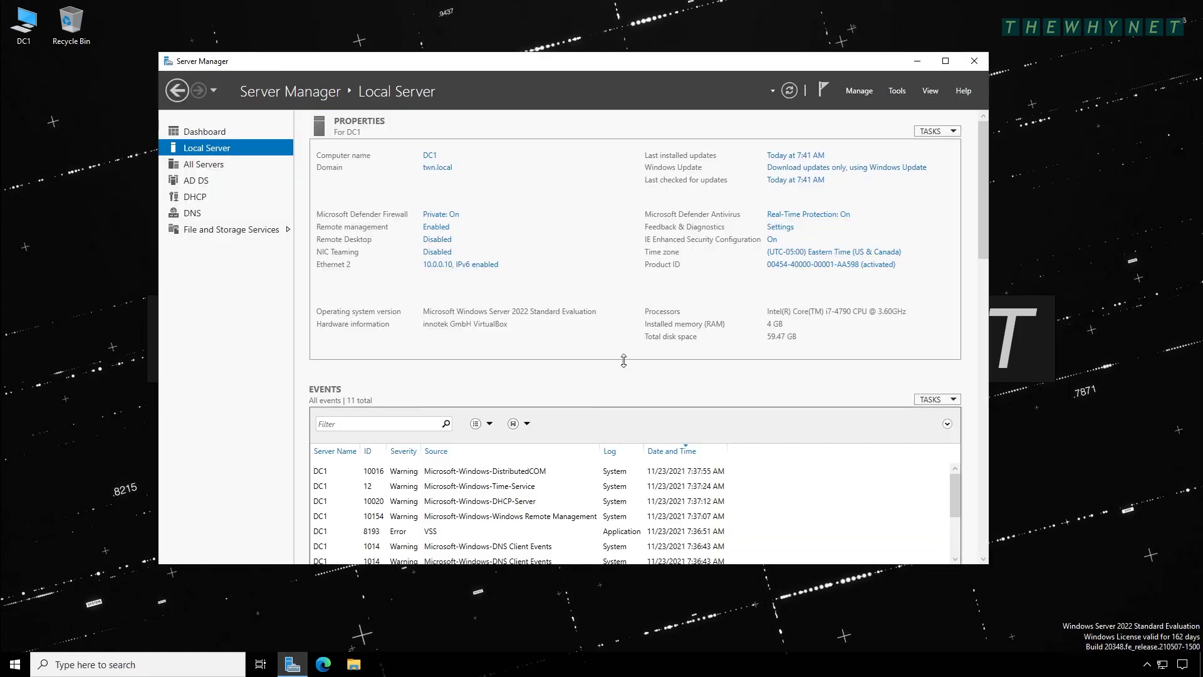
left_click(897, 91)
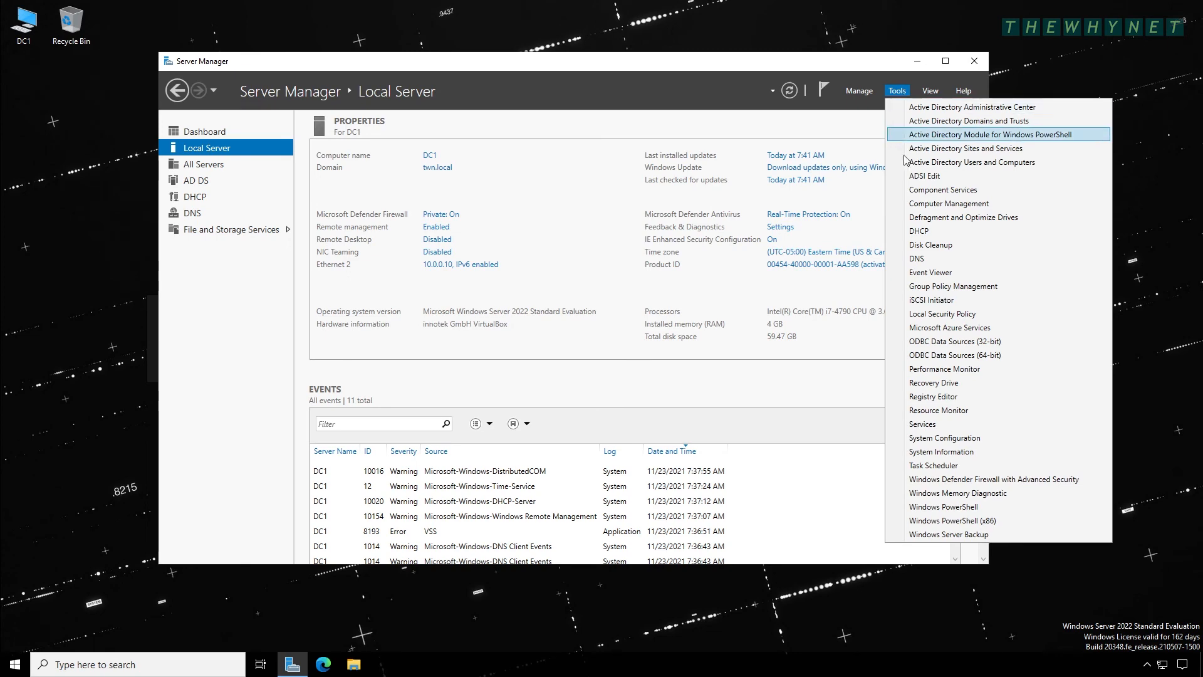
left_click(916, 258)
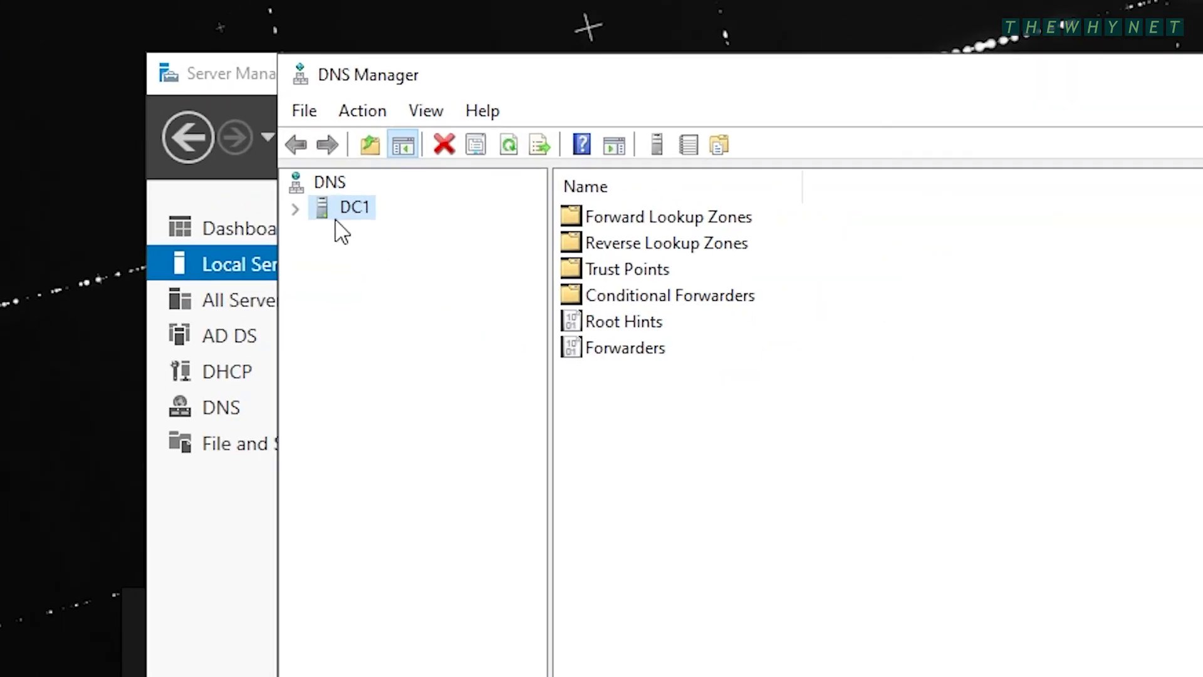
- Check the dc1 host record for 10.0.0.10 in twn.local, then select Reverse Lookup Zones
left_click(291, 204)
left_click(331, 234)
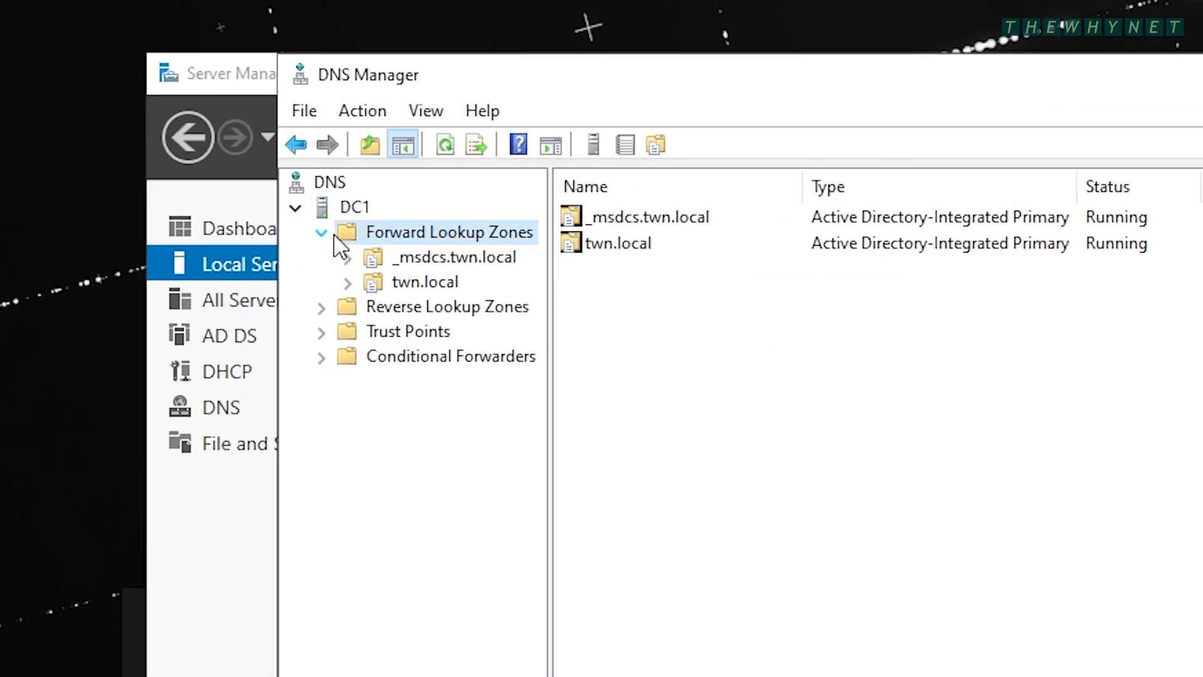
left_click(396, 289)
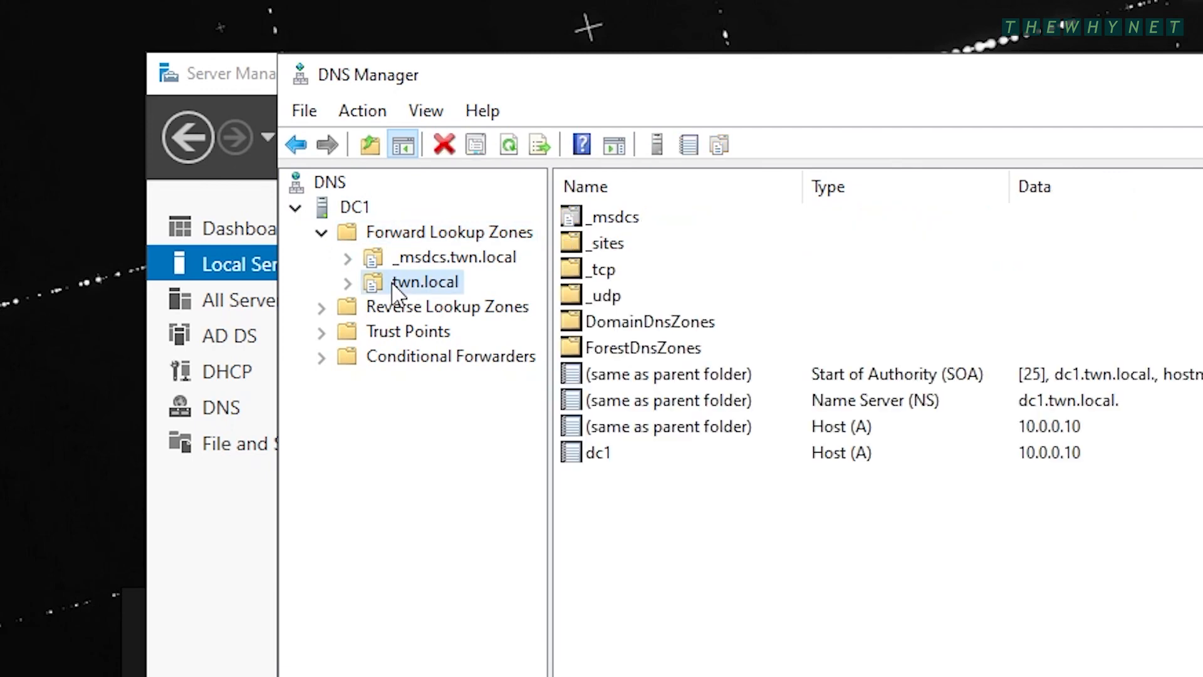
left_click(607, 462)
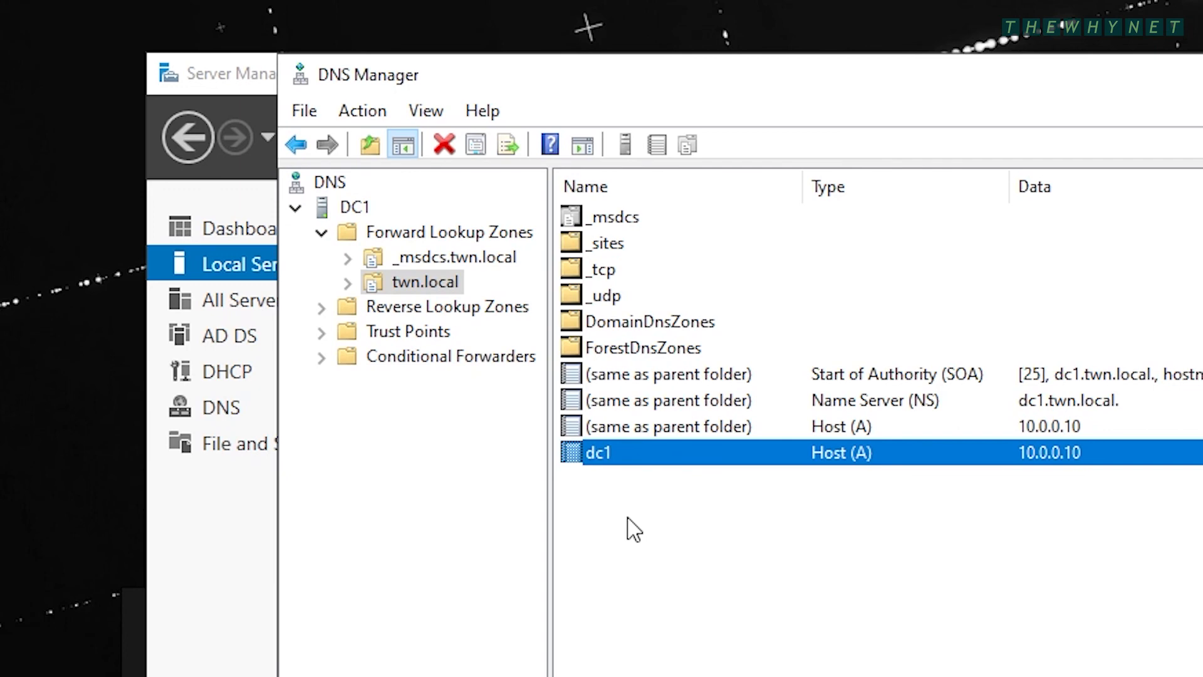
left_click(347, 282)
left_click(357, 450)
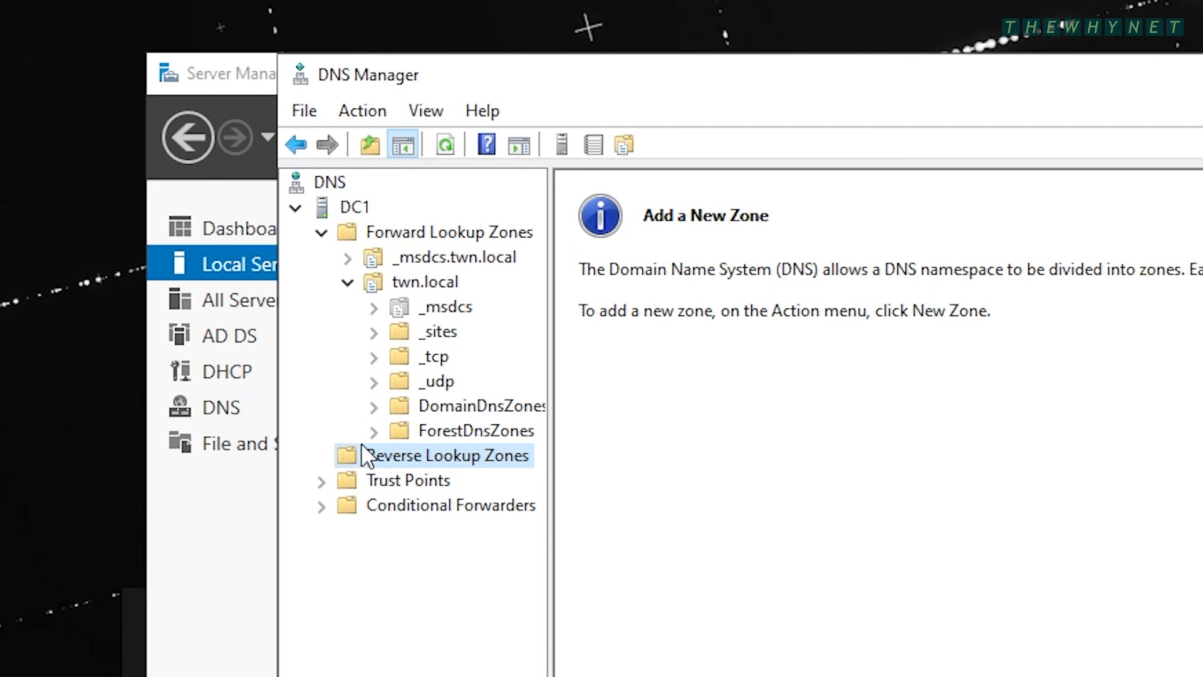
- Start a new reverse lookup zone as an Active Directory-integrated primary zone
right_click(359, 452)
left_click(446, 462)
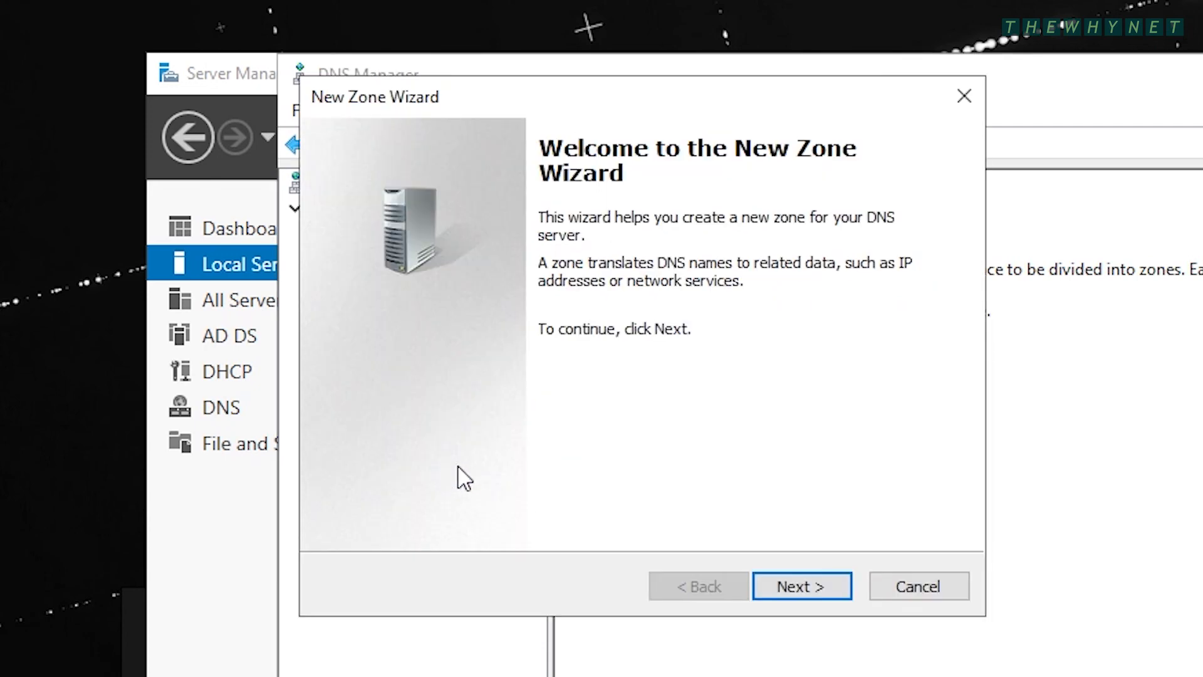
left_click(846, 594)
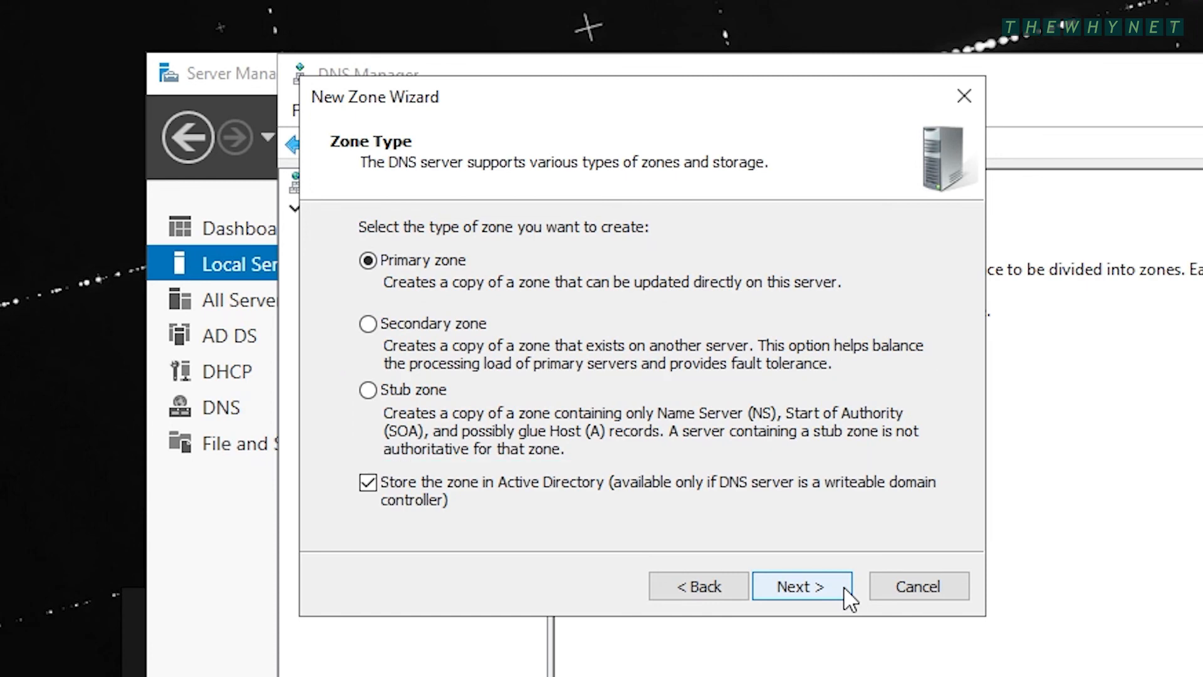
left_click(846, 590)
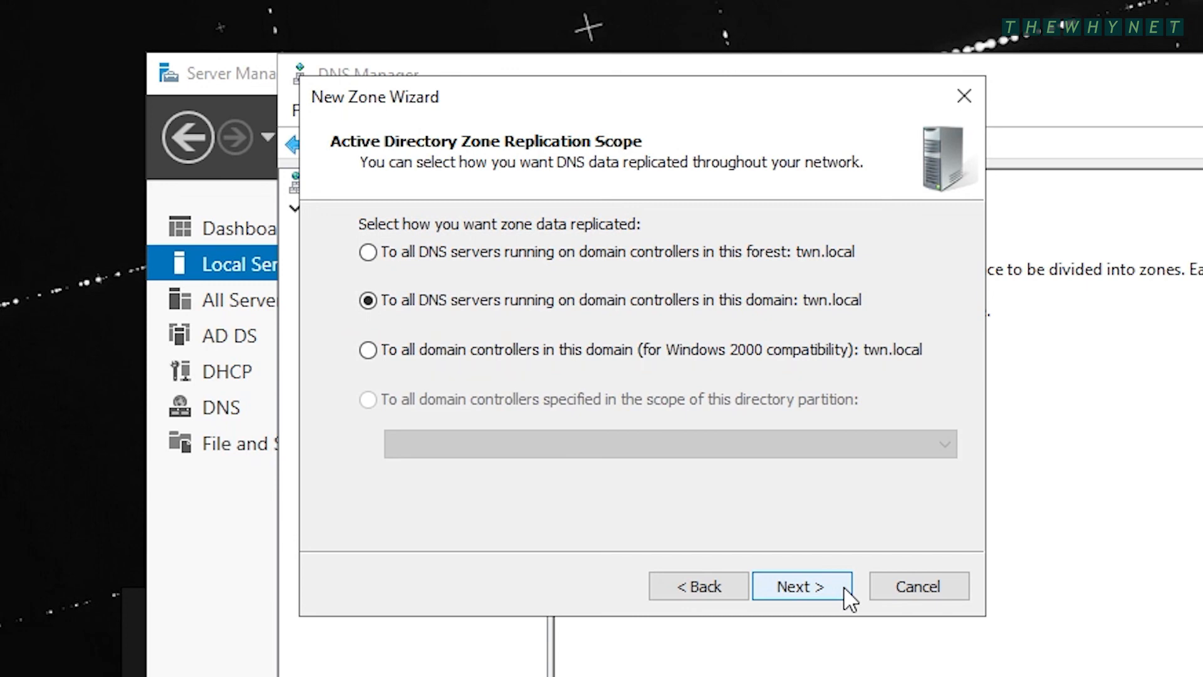
- Create the domain-replicated IPv4 reverse zone for network ID 10.0.0 with secure-only dynamic updates
left_click(849, 595)
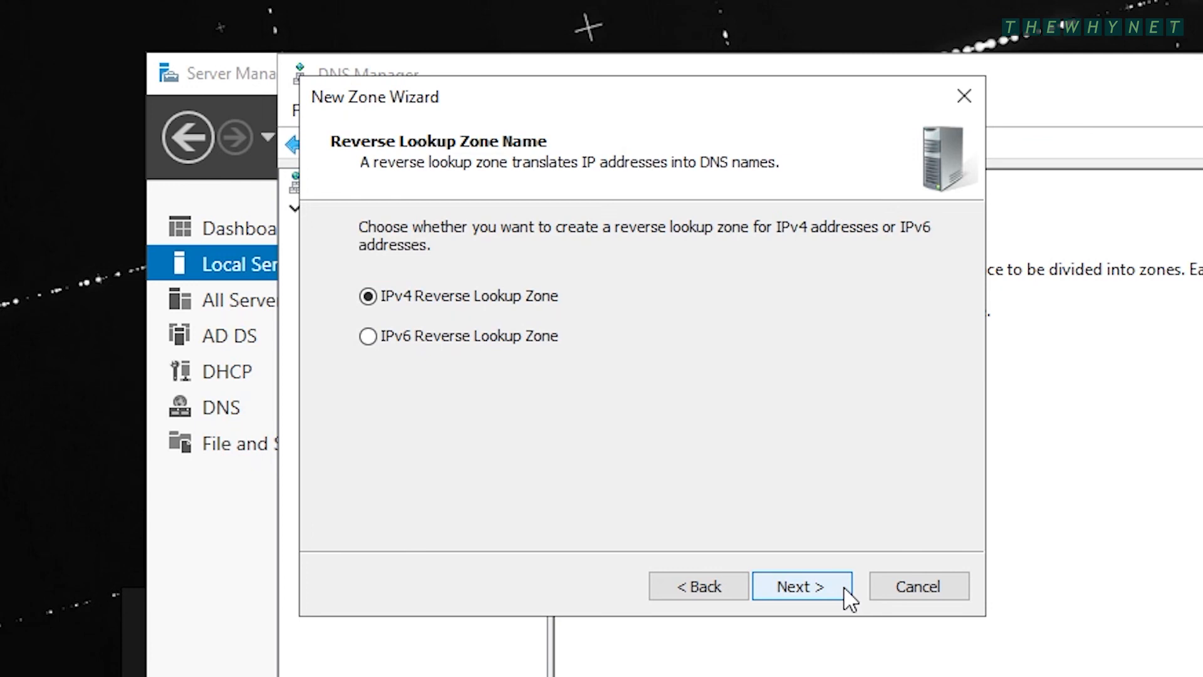
left_click(849, 595)
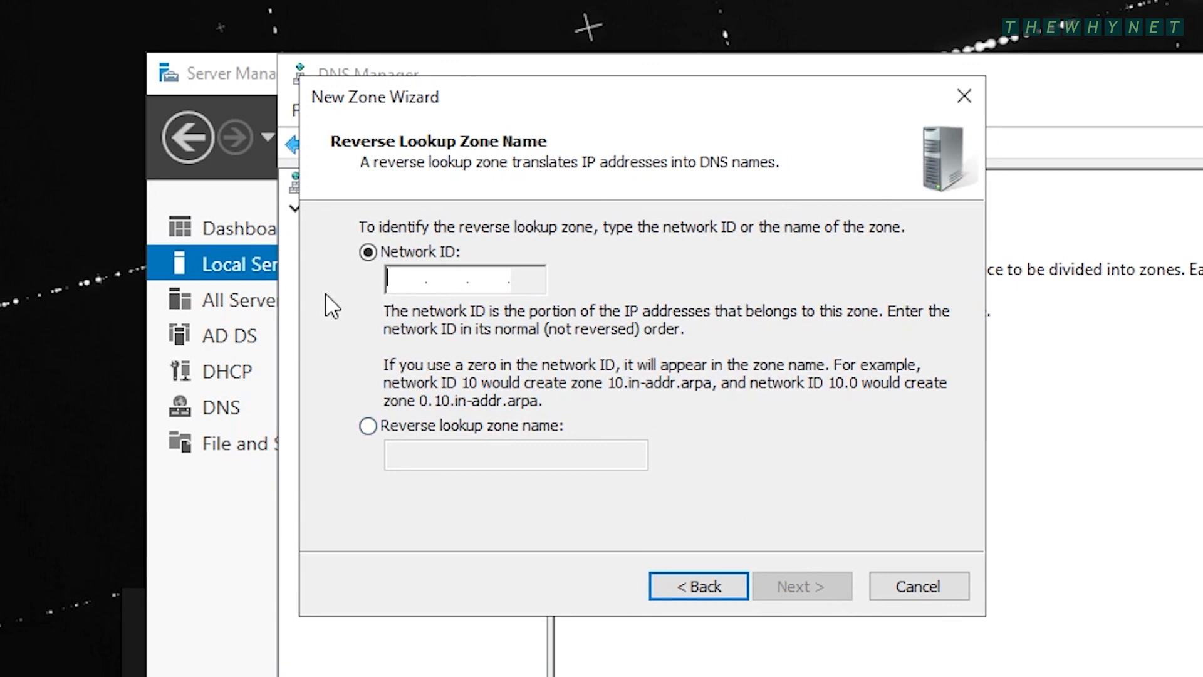
type("10.0.0")
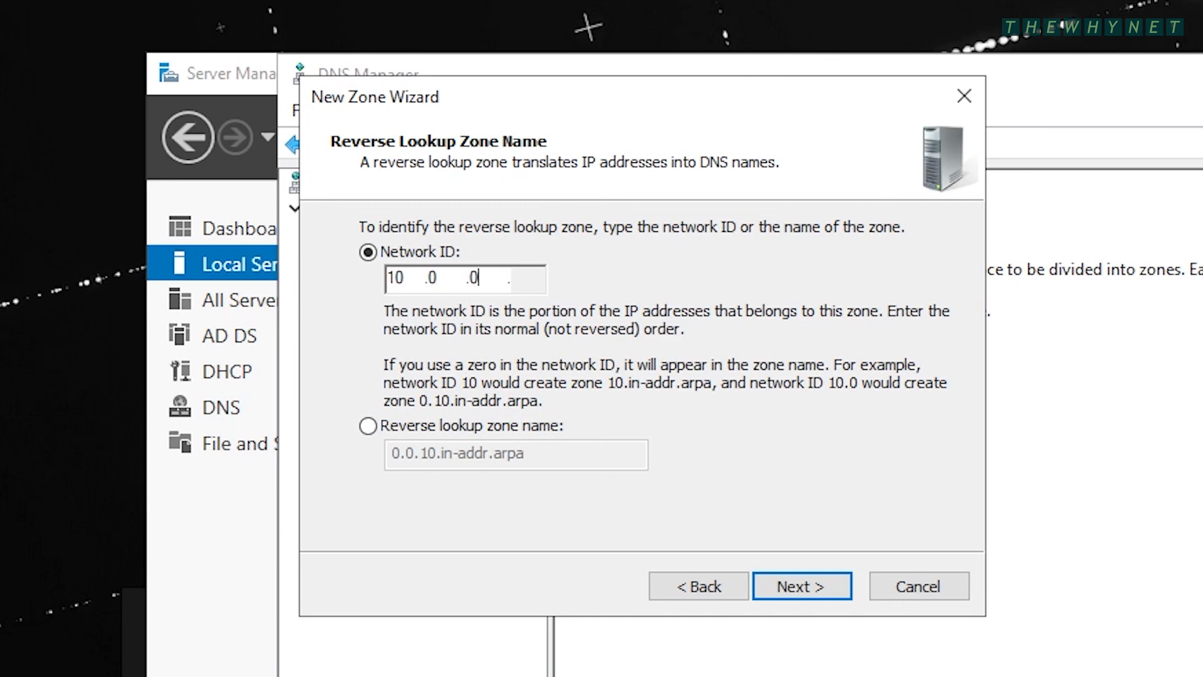
left_click(774, 584)
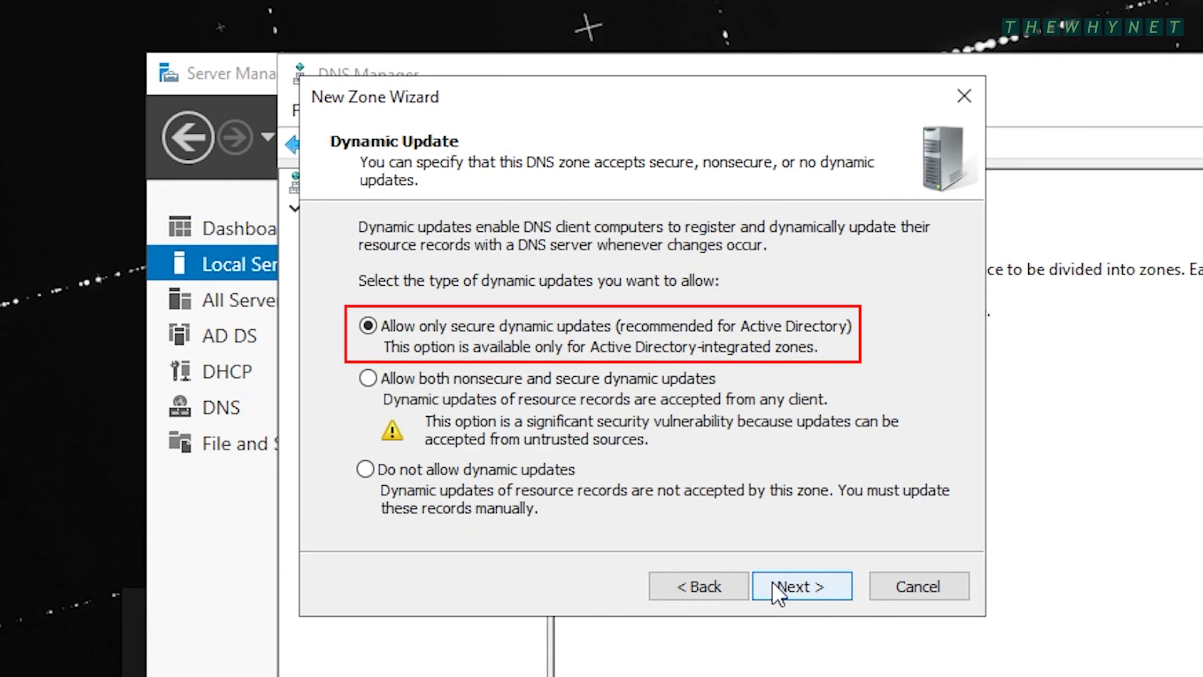
left_click(777, 589)
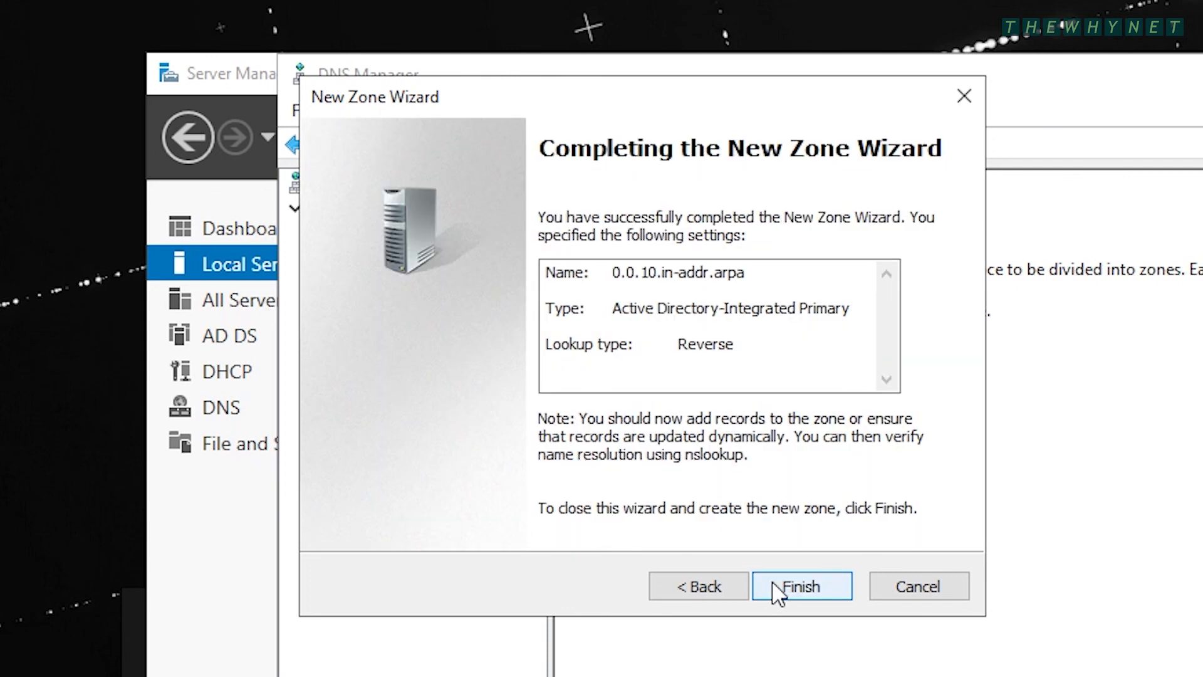
left_click(777, 589)
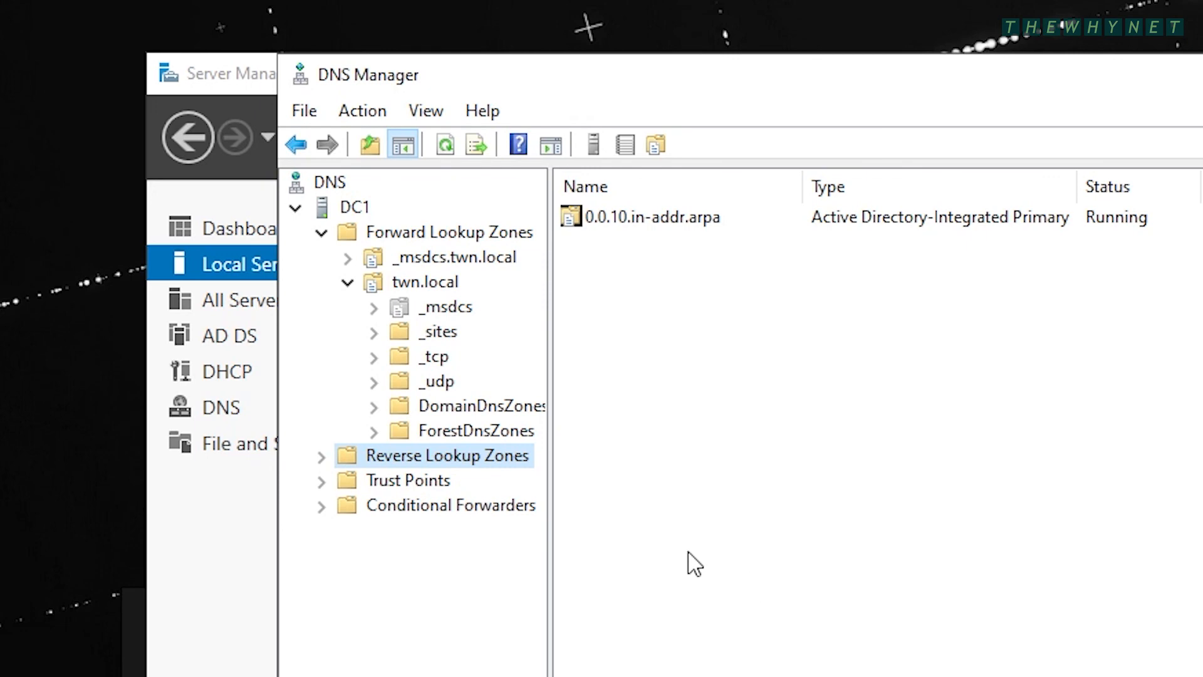
- Show the 0.0.10.in-addr.arpa zone's records: its SOA and NS entries for dc1.twn.local
left_click(320, 456)
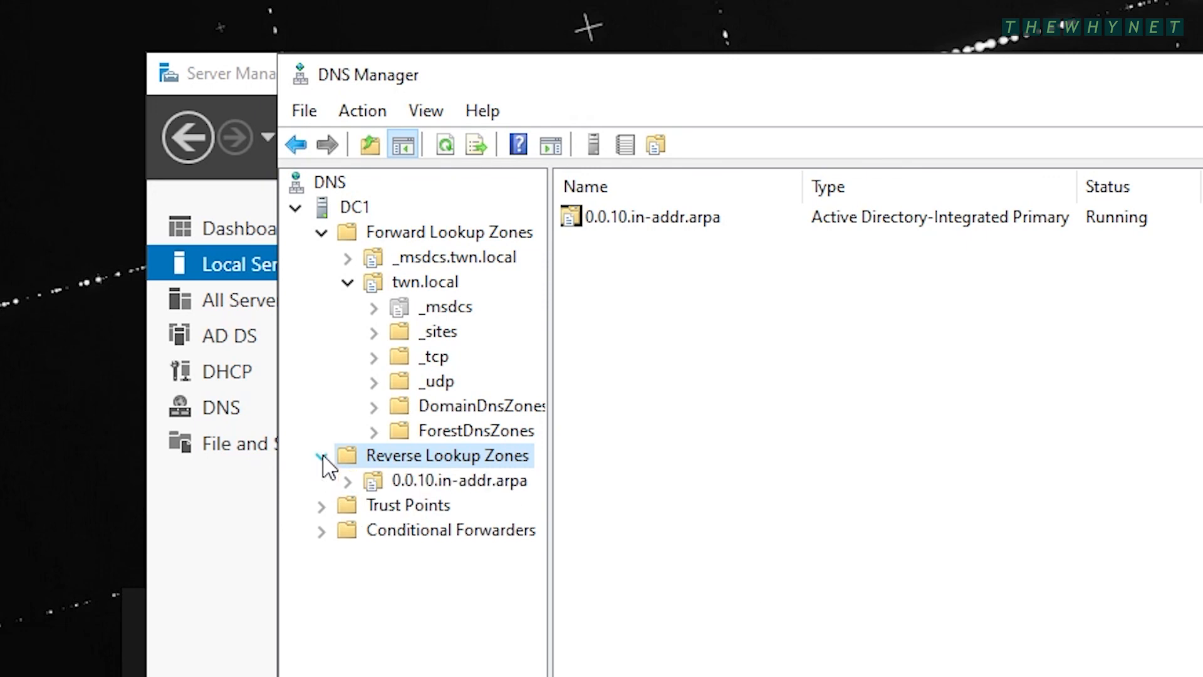
left_click(365, 482)
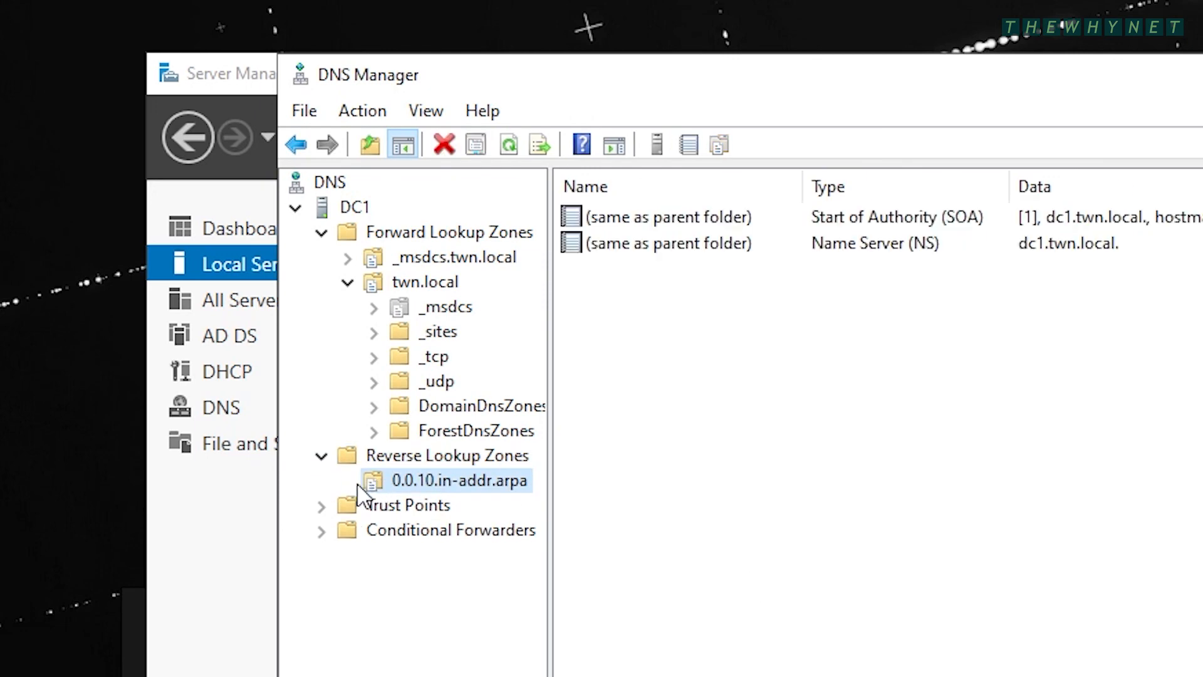
left_click(893, 486)
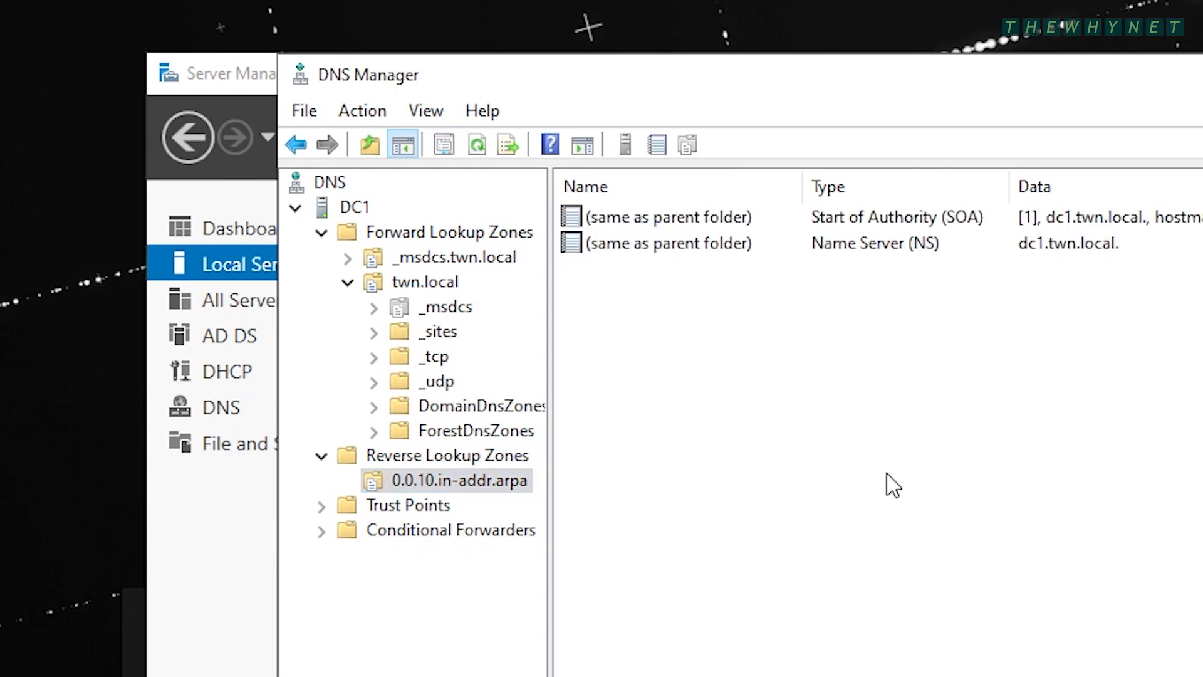
key("F5")
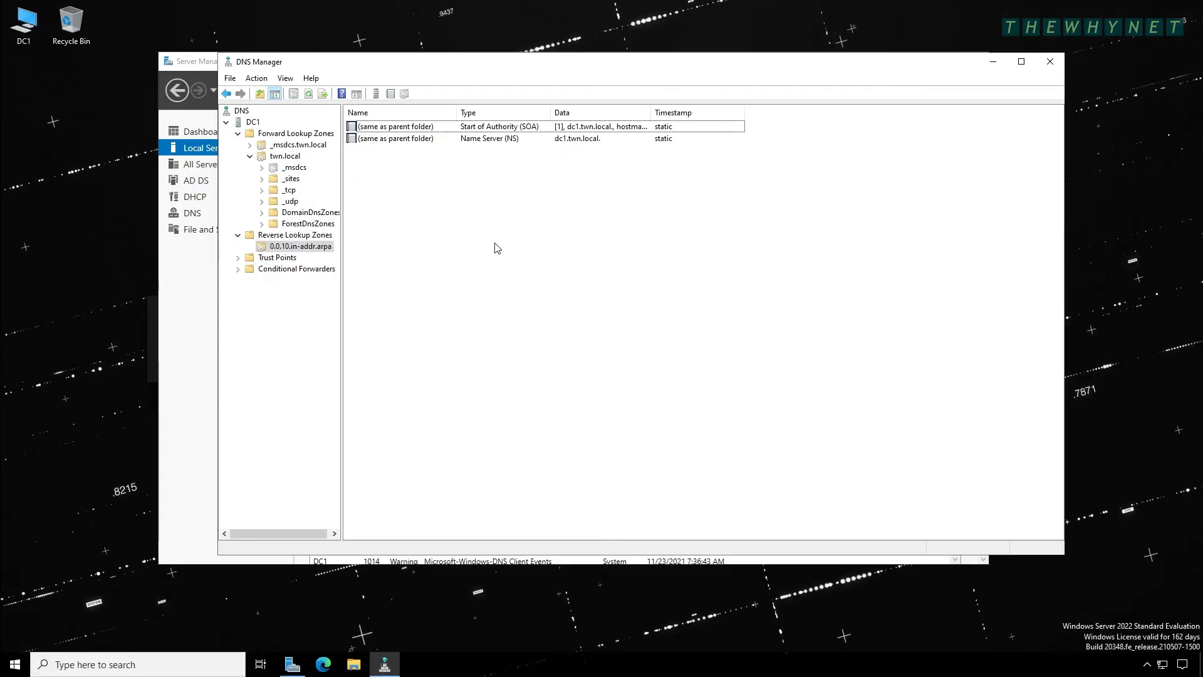
- Run ipconfig /registerdns in Command Prompt, then refresh DNS Manager to check the reverse zone
key("super+r")
type("cmd")
key("Return")
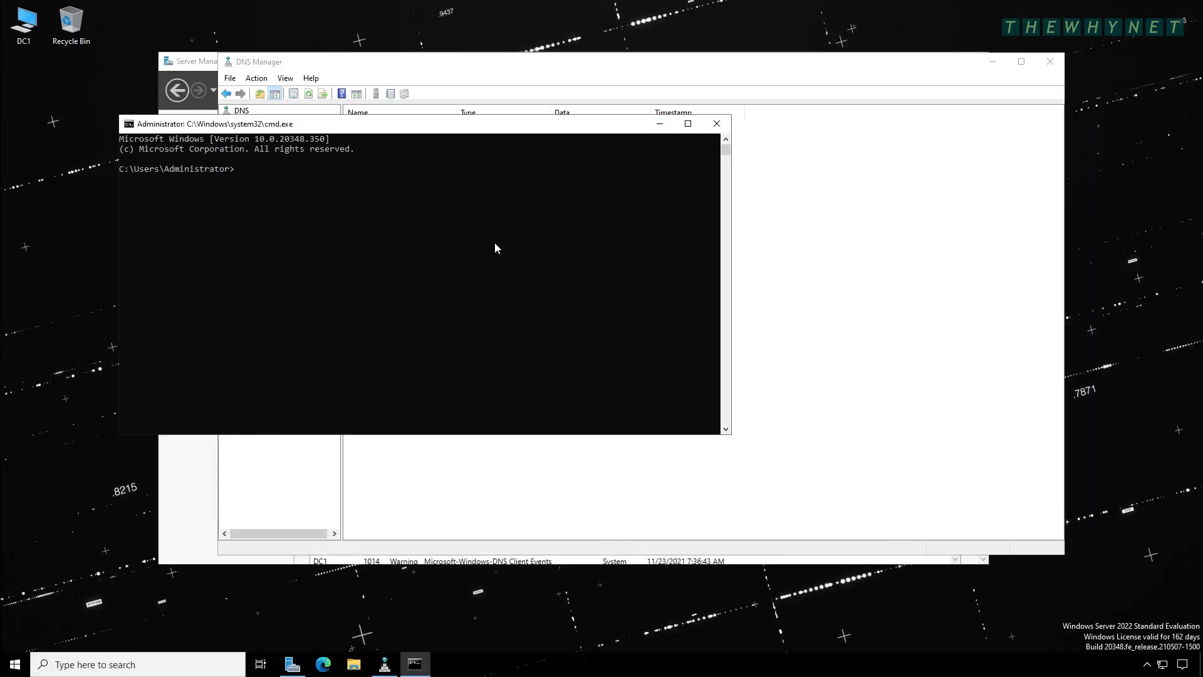
type("ipconfig /reg")
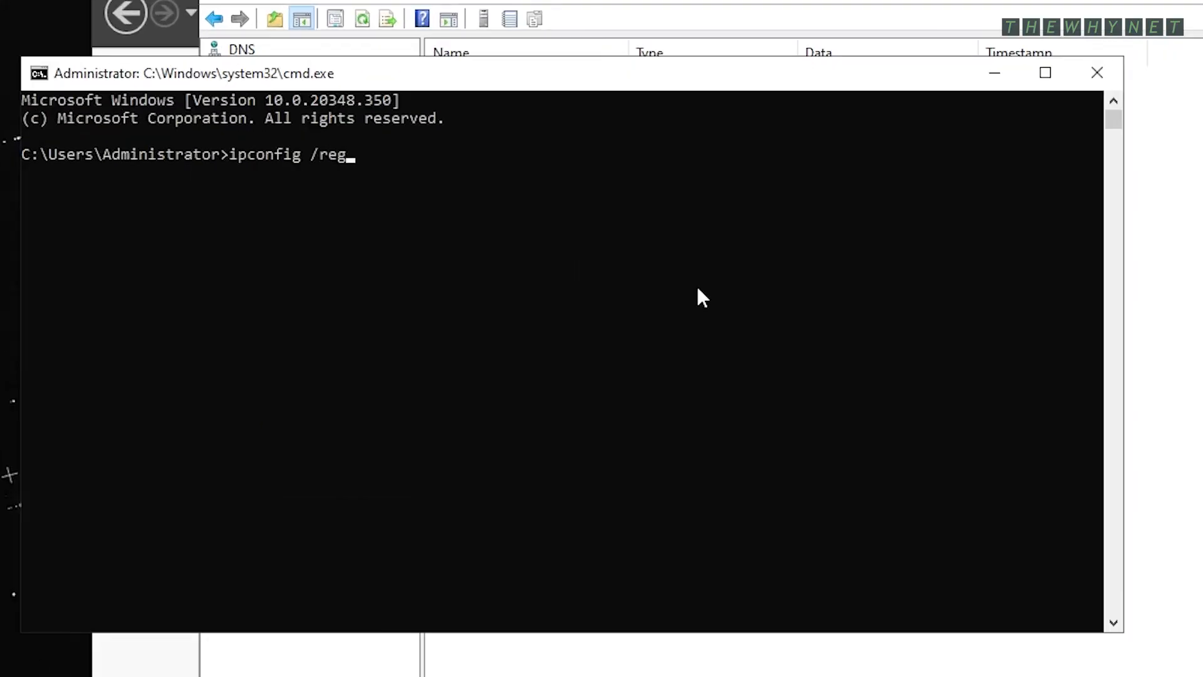
type("isterdns")
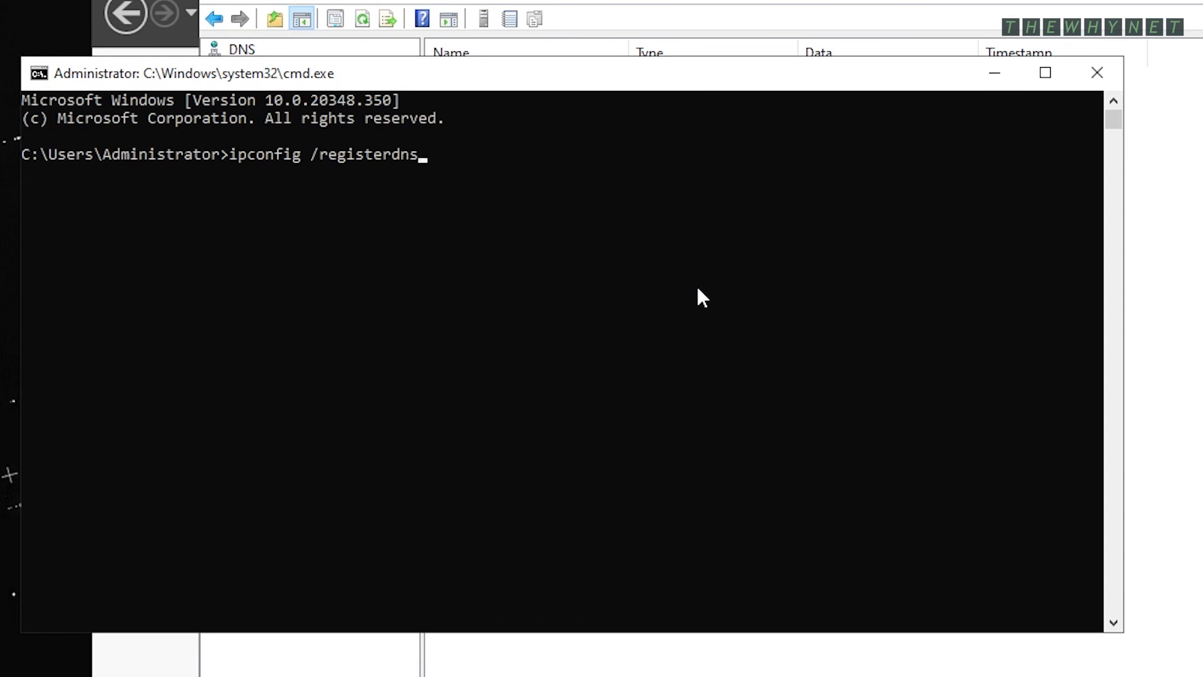
key("Return")
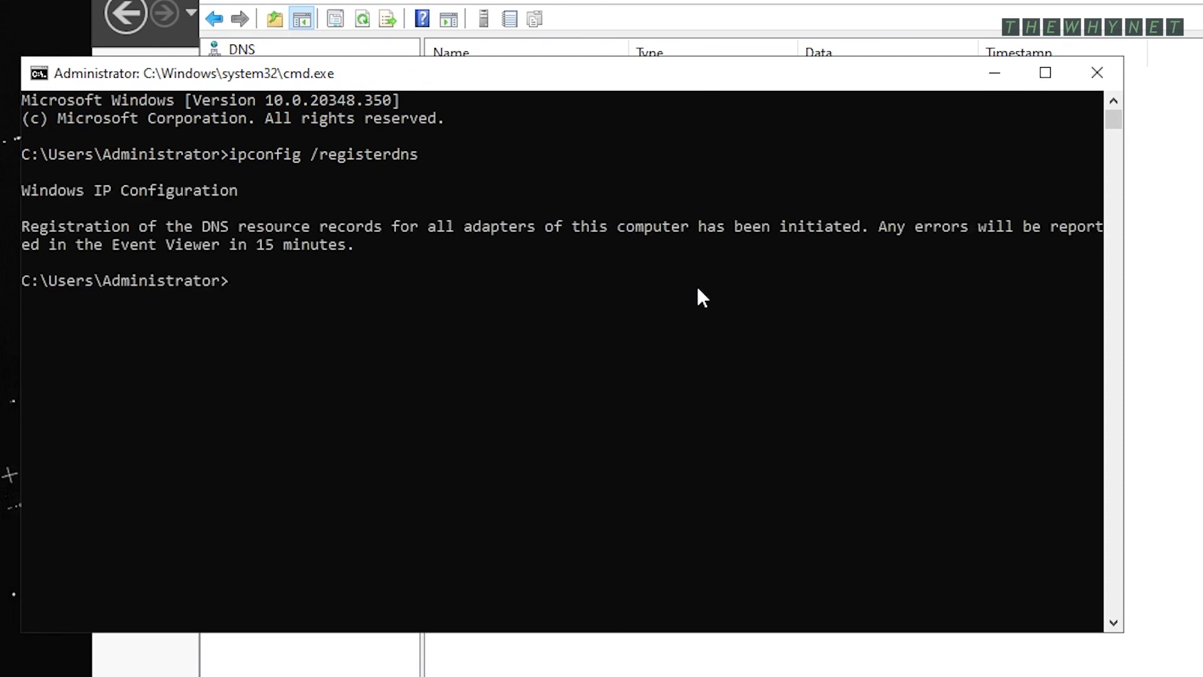
key("alt+Tab")
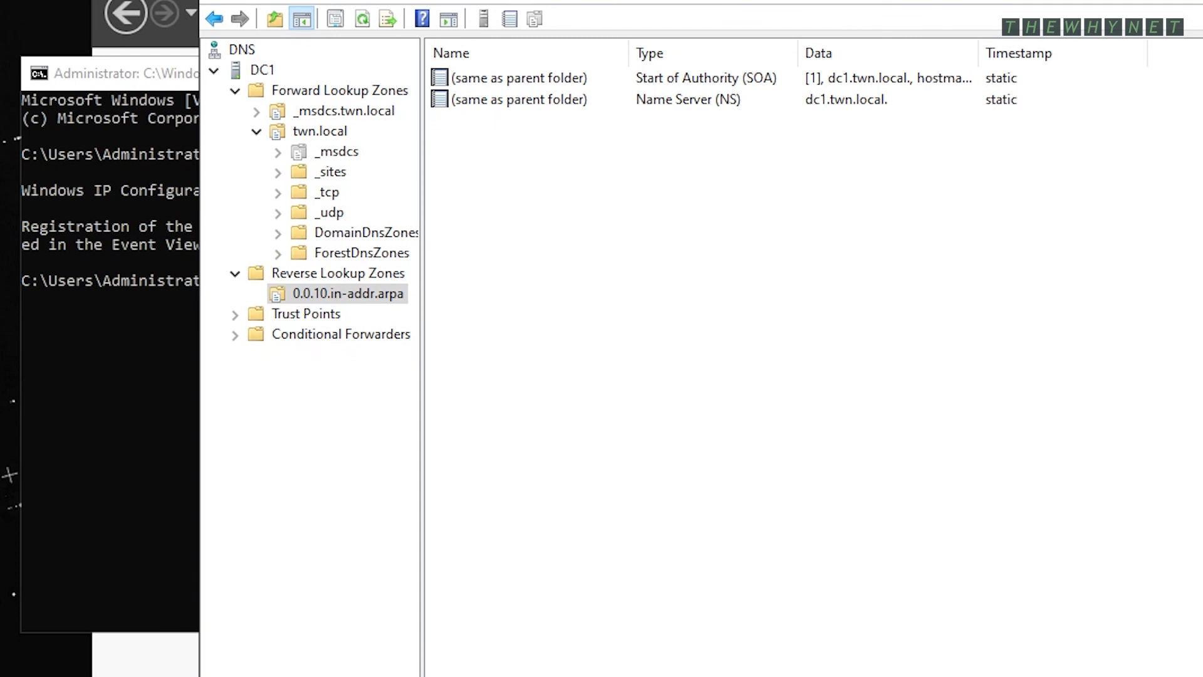
key("F5")
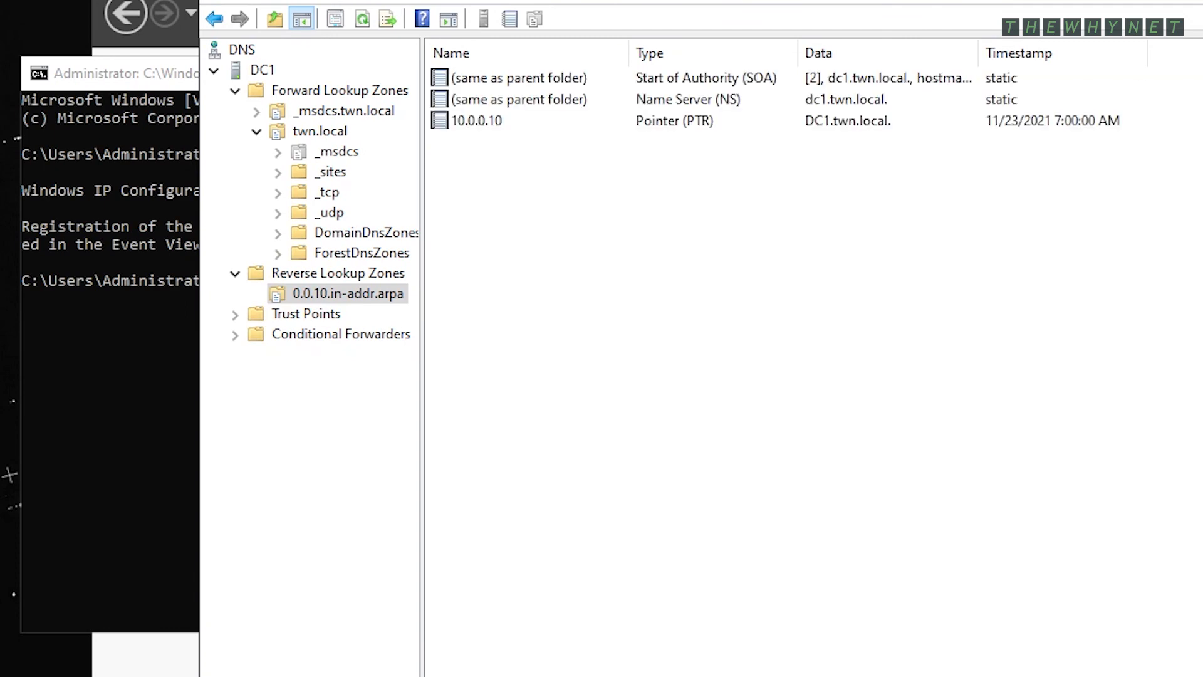